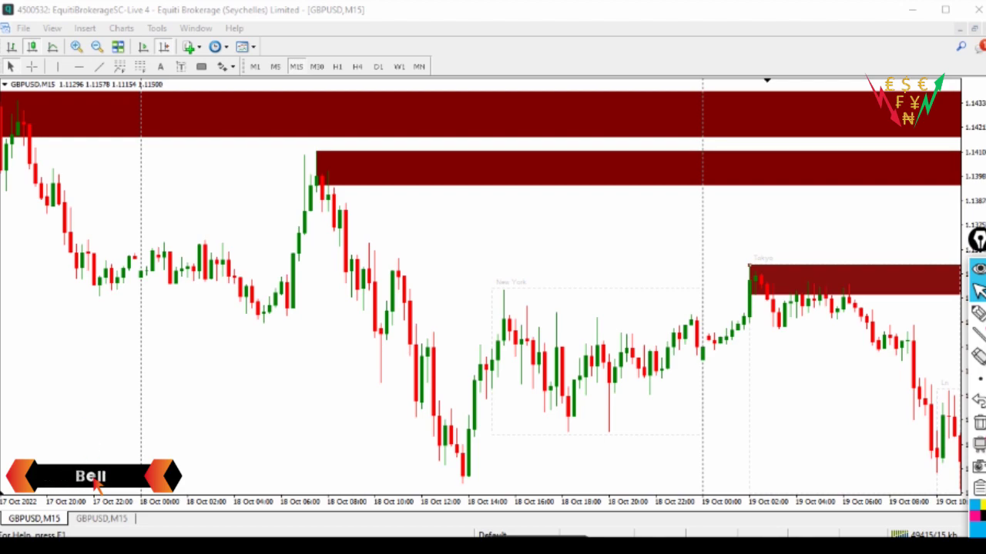
# Examine the GBPUSD M15 price action around the supply zones between 17 and 19 October.
pyautogui.moveTo(151, 212); pyautogui.dragTo(246, 193)
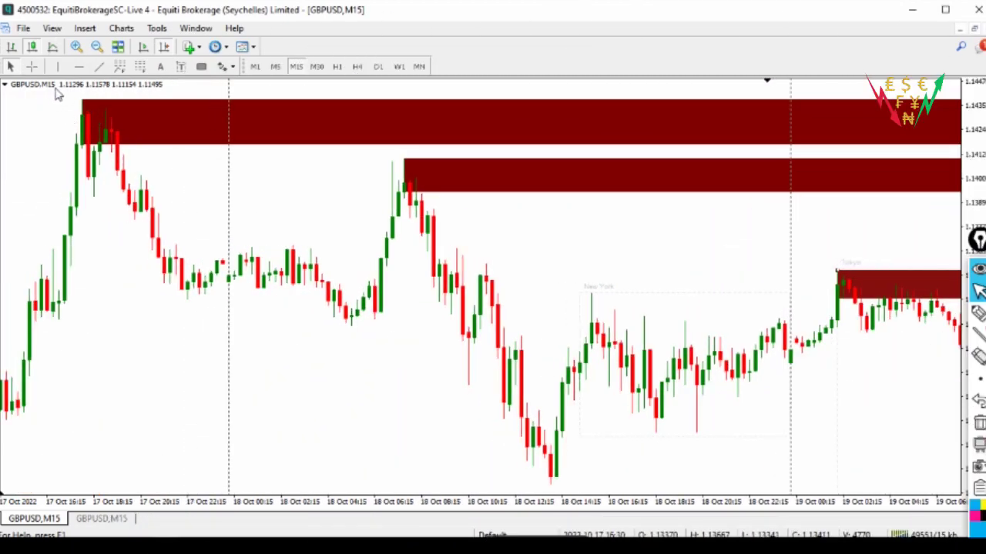
pyautogui.moveTo(323, 236); pyautogui.dragTo(282, 211)
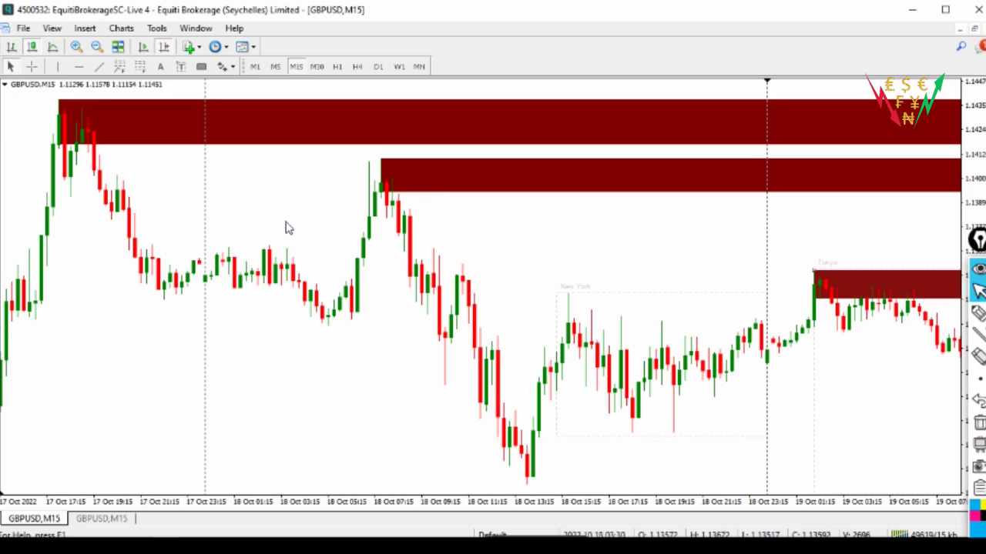
pyautogui.moveTo(285, 228); pyautogui.dragTo(264, 228)
pyautogui.moveTo(616, 249); pyautogui.dragTo(530, 236)
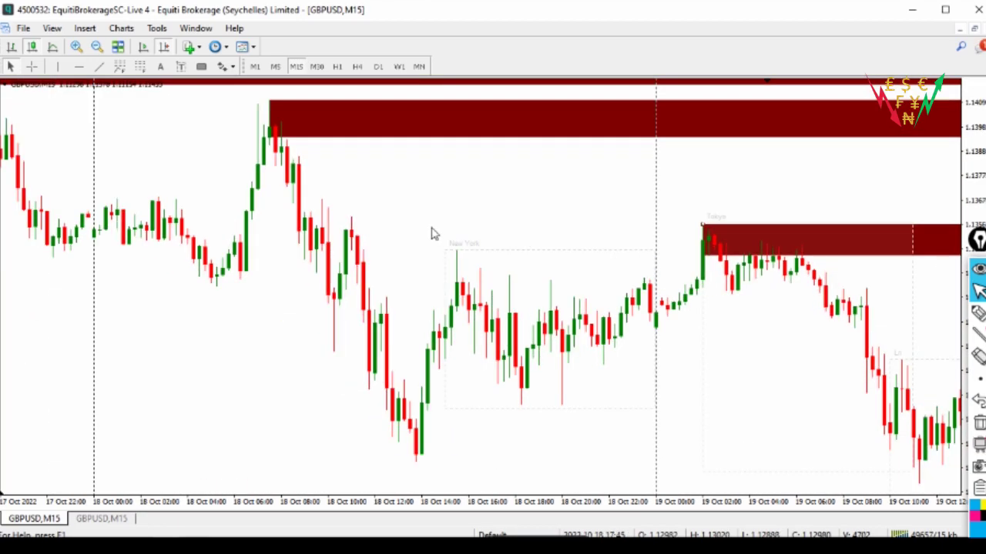
pyautogui.moveTo(224, 203); pyautogui.dragTo(259, 193)
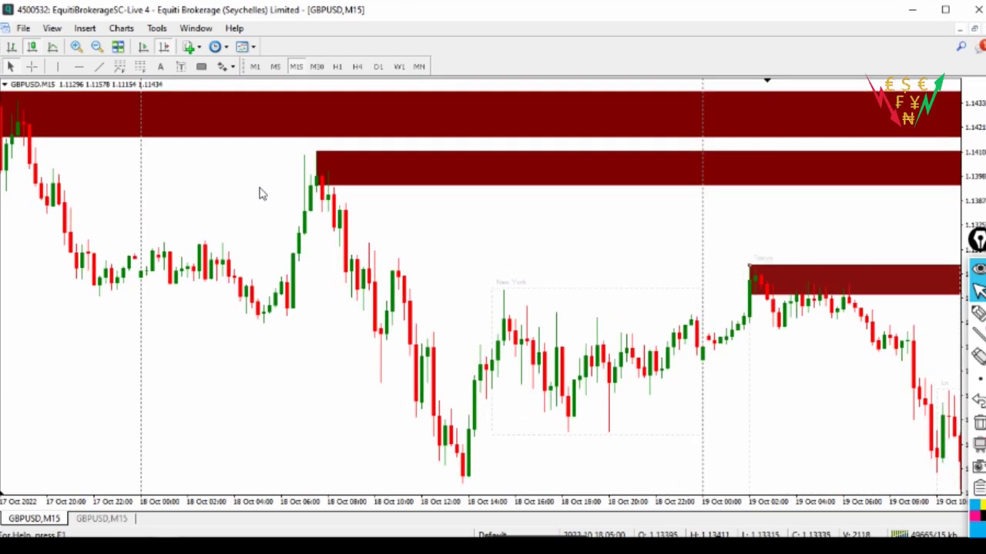
pyautogui.moveTo(246, 195); pyautogui.dragTo(236, 192)
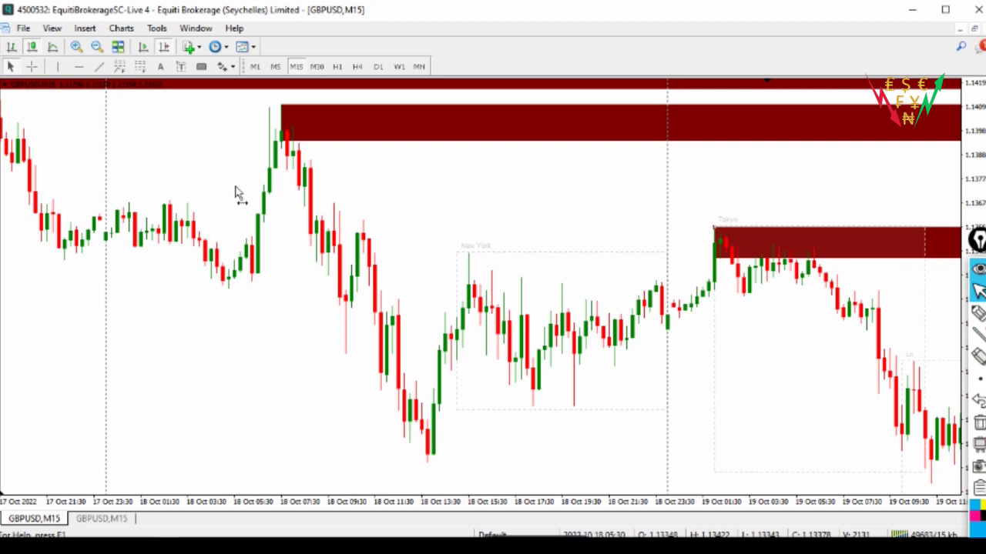
pyautogui.scroll(3, 239, 173)
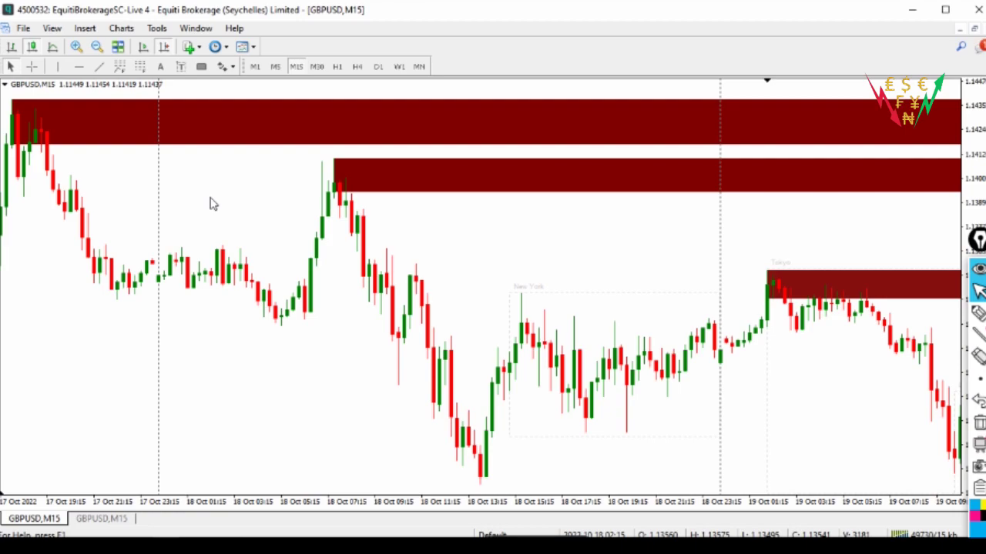
pyautogui.moveTo(233, 201); pyautogui.dragTo(197, 177)
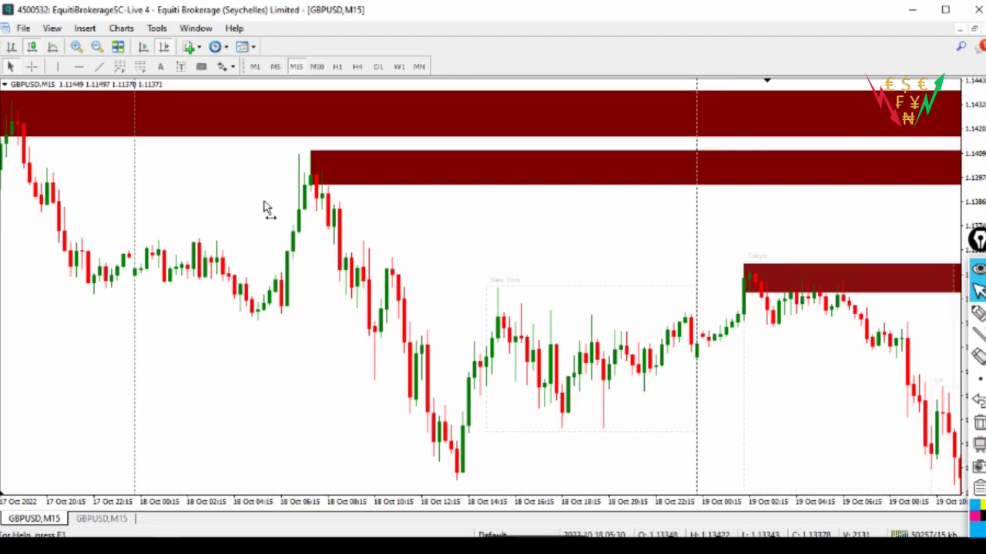
pyautogui.scroll(1, 264, 202)
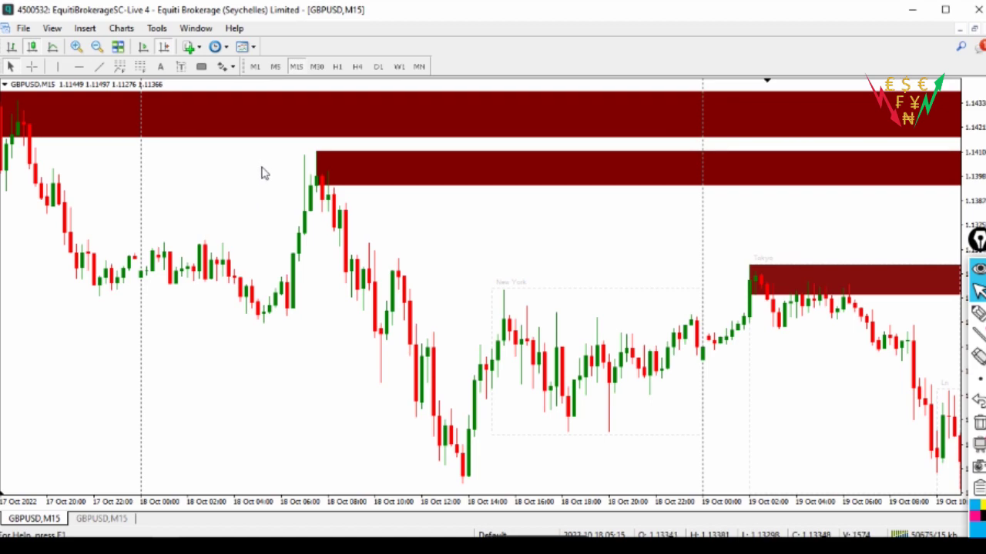
# Handwrite "GU" with "London" beneath it in the blank area above the 17 October candles.
pyautogui.moveTo(261, 228); pyautogui.dragTo(429, 227)
pyautogui.moveTo(148, 201); pyautogui.dragTo(301, 196)
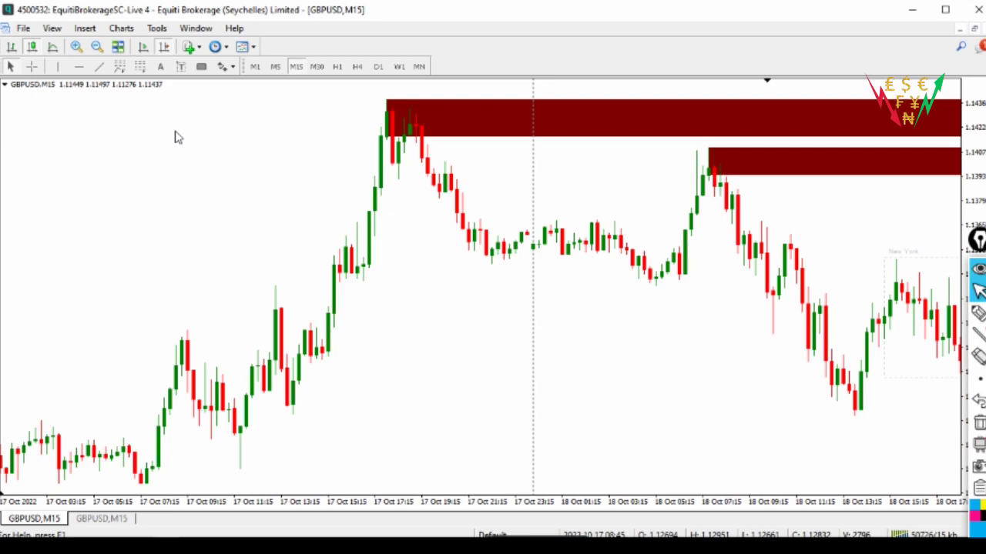
pyautogui.moveTo(971, 312)
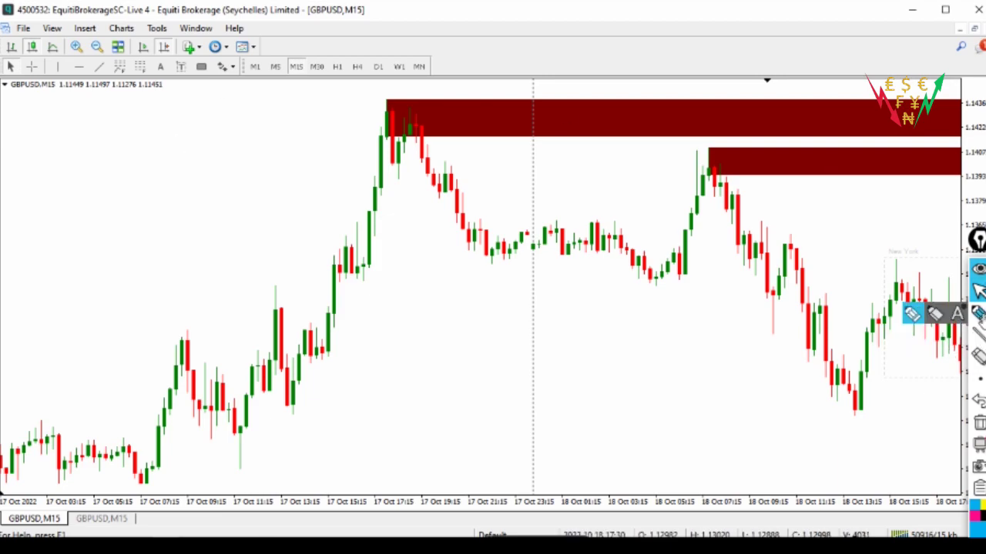
pyautogui.click(911, 314)
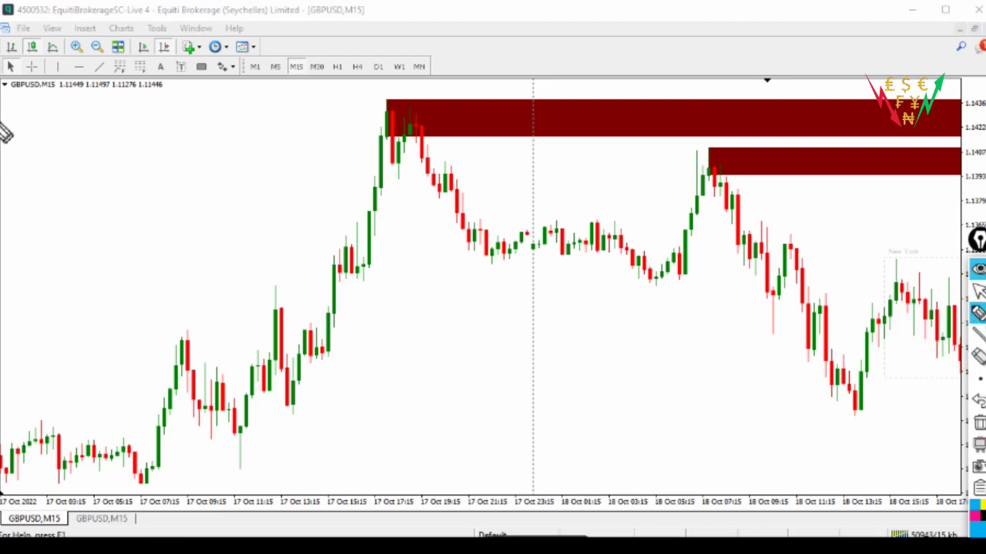
pyautogui.moveTo(48, 102)
pyautogui.mouseDown()
pyautogui.moveTo(60, 133)
pyautogui.moveTo(79, 129)
pyautogui.moveTo(79, 145)
pyautogui.mouseUp()
pyautogui.moveTo(112, 98)
pyautogui.mouseDown()
pyautogui.moveTo(114, 127)
pyautogui.moveTo(146, 87)
pyautogui.mouseUp()
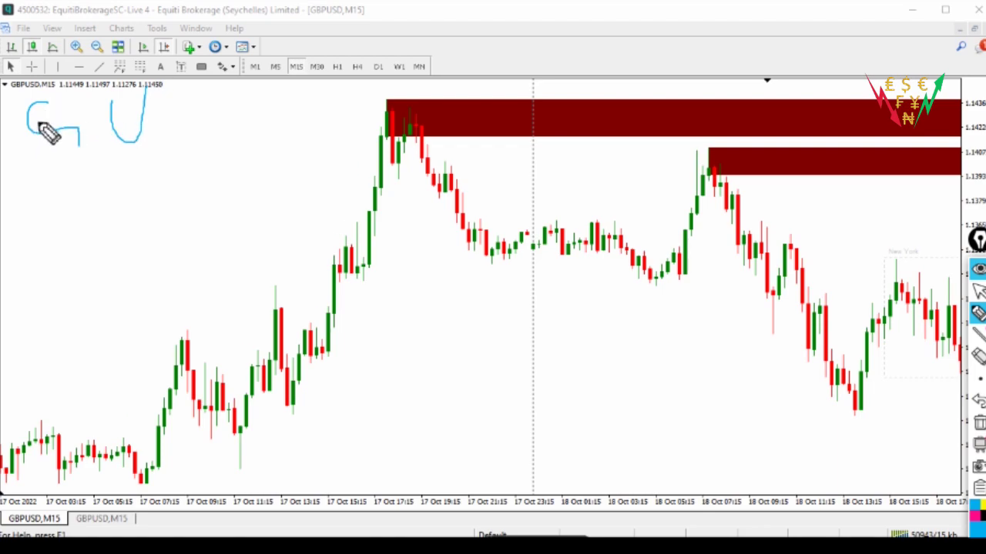
pyautogui.moveTo(16, 162)
pyautogui.mouseDown()
pyautogui.moveTo(34, 191)
pyautogui.moveTo(123, 165)
pyautogui.moveTo(104, 167)
pyautogui.moveTo(116, 169)
pyautogui.moveTo(103, 156)
pyautogui.moveTo(75, 178)
pyautogui.moveTo(79, 165)
pyautogui.moveTo(70, 182)
pyautogui.moveTo(74, 171)
pyautogui.mouseUp()
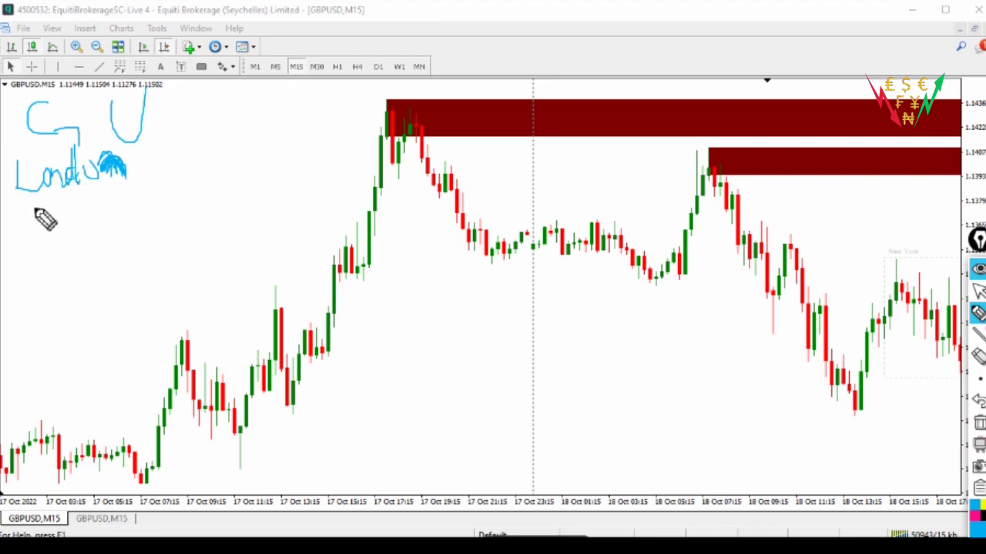
pyautogui.moveTo(33, 207); pyautogui.dragTo(51, 217)
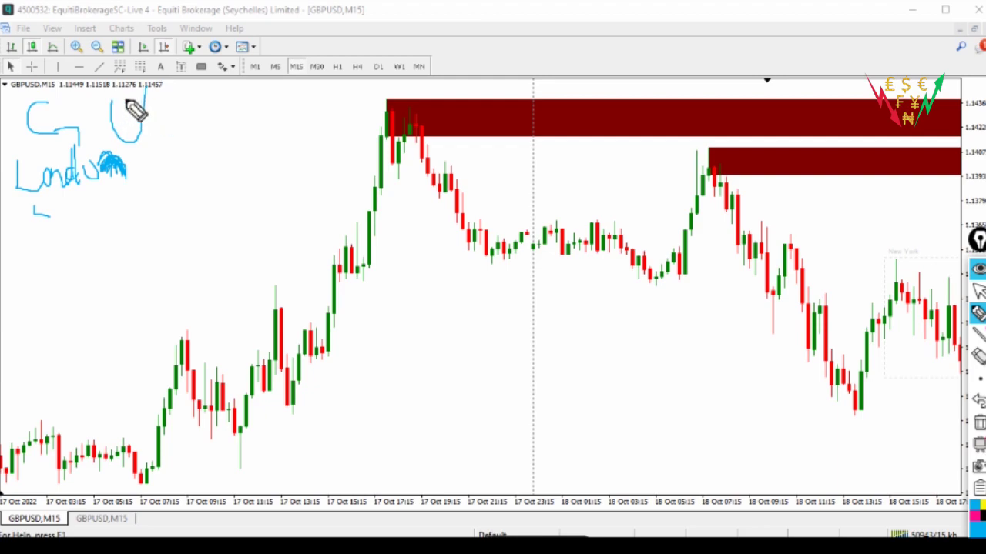
# Handwrite "United States" beside the "GU" note, retrace the G and U, and add a stroke after "London".
pyautogui.moveTo(163, 106)
pyautogui.mouseDown()
pyautogui.moveTo(185, 98)
pyautogui.moveTo(218, 116)
pyautogui.moveTo(302, 120)
pyautogui.moveTo(334, 118)
pyautogui.moveTo(341, 99)
pyautogui.moveTo(325, 97)
pyautogui.moveTo(359, 110)
pyautogui.mouseUp()
pyautogui.moveTo(222, 110)
pyautogui.mouseDown()
pyautogui.moveTo(247, 103)
pyautogui.moveTo(216, 106)
pyautogui.mouseUp()
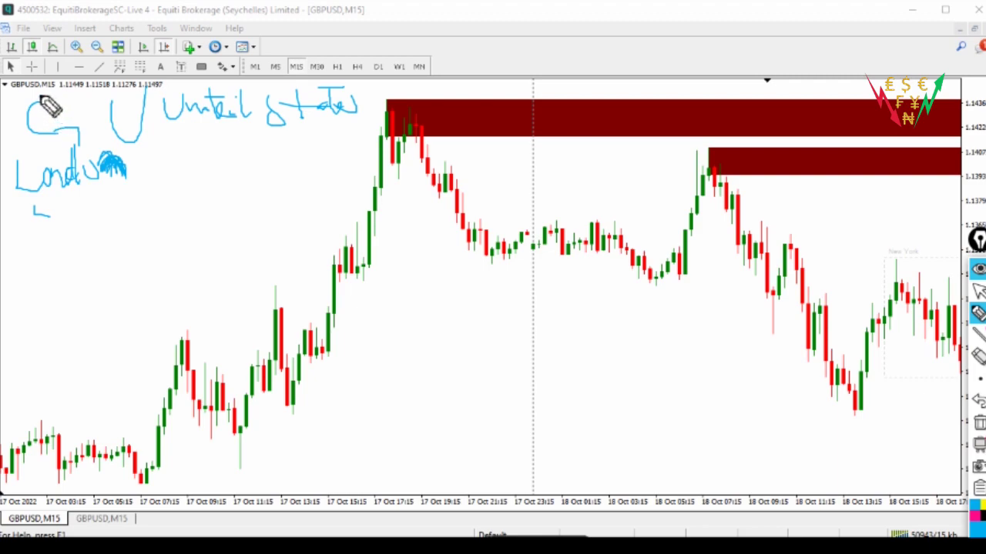
pyautogui.moveTo(71, 127); pyautogui.dragTo(77, 147)
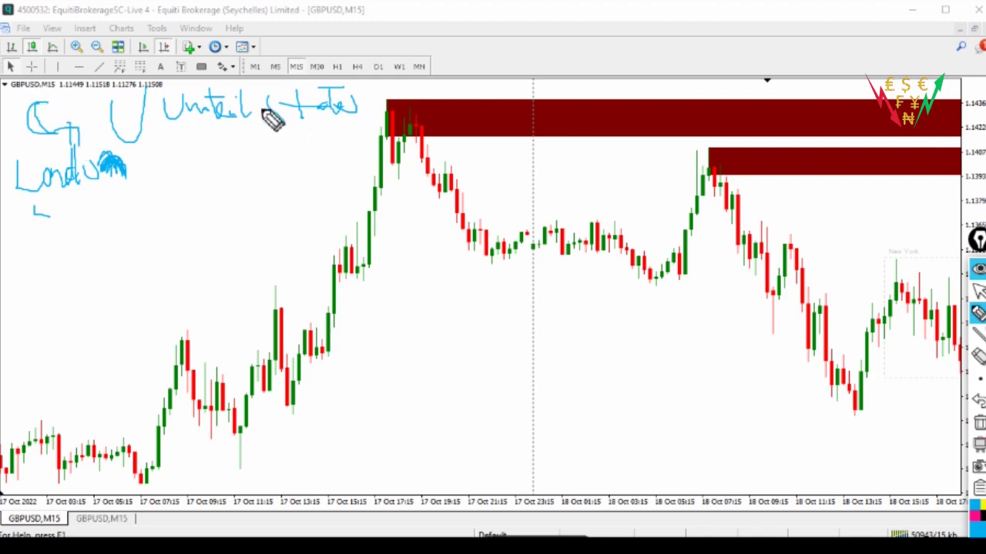
pyautogui.moveTo(117, 94); pyautogui.dragTo(134, 143)
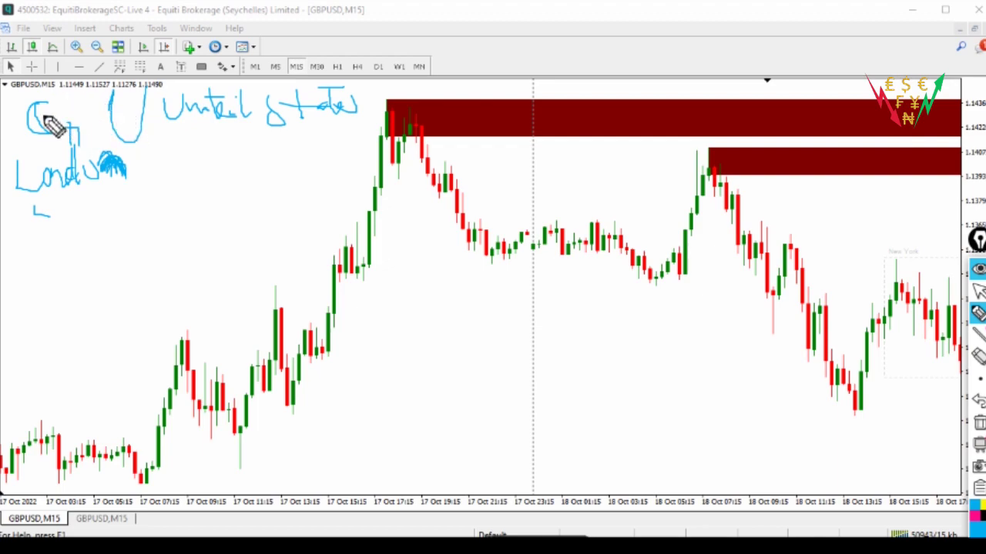
pyautogui.moveTo(123, 179); pyautogui.dragTo(152, 162)
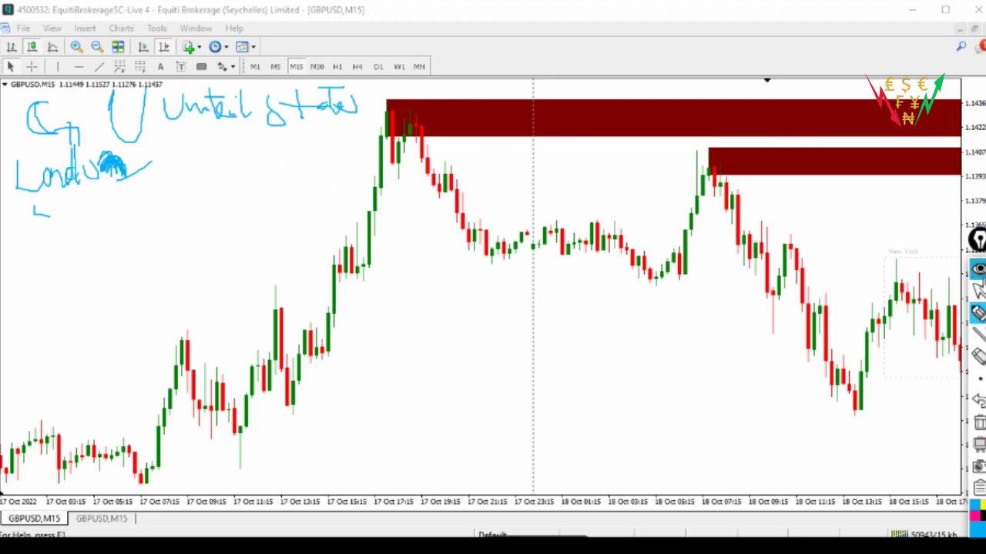
pyautogui.click(976, 291)
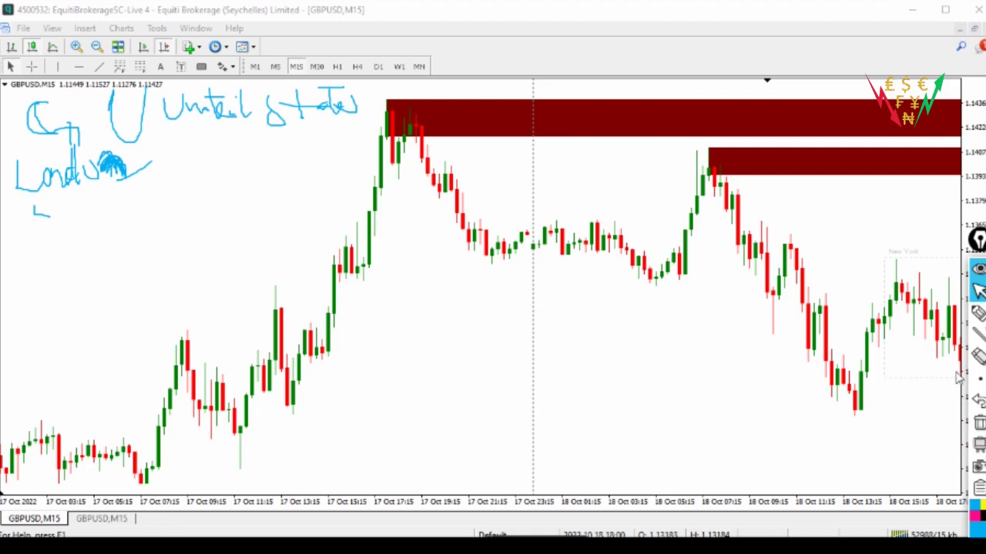
# Handwrite the pair abbreviations "AU" and "NU" beneath the "London" note with the pen.
pyautogui.moveTo(977, 314)
pyautogui.click(912, 313)
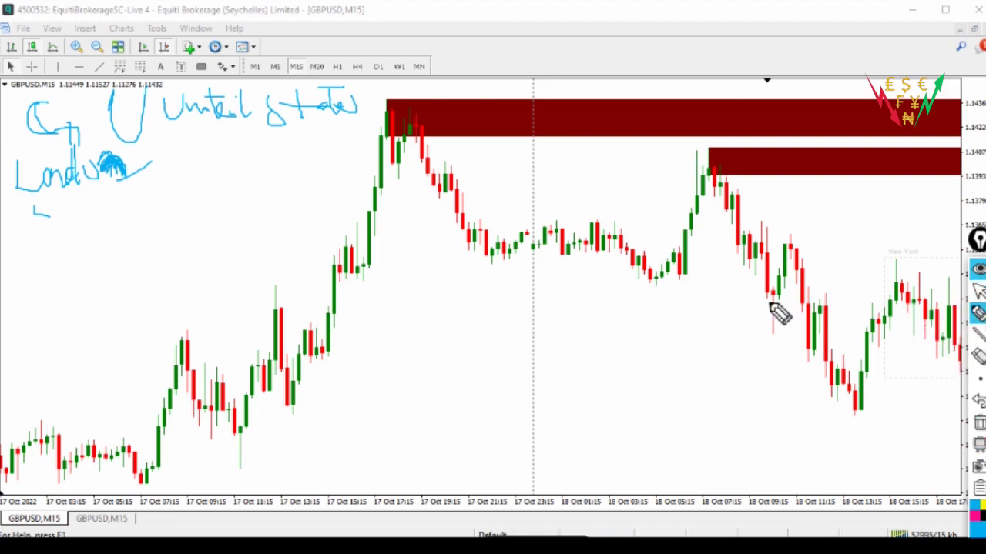
pyautogui.moveTo(63, 216); pyautogui.dragTo(160, 220)
pyautogui.moveTo(65, 248)
pyautogui.mouseDown()
pyautogui.moveTo(66, 289)
pyautogui.moveTo(103, 262)
pyautogui.moveTo(139, 284)
pyautogui.moveTo(208, 288)
pyautogui.mouseUp()
pyautogui.moveTo(132, 258)
pyautogui.mouseDown()
pyautogui.moveTo(181, 286)
pyautogui.moveTo(156, 302)
pyautogui.moveTo(187, 256)
pyautogui.mouseUp()
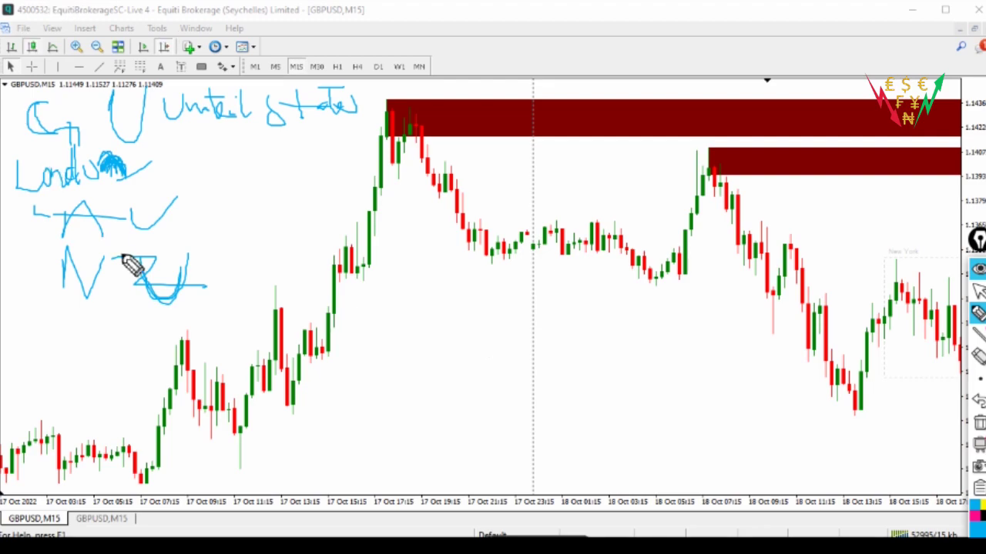
# Handwrite another "AU" and a "Gold" note under "United States", and retrace the letters of the pair abbreviations for emphasis.
pyautogui.moveTo(217, 174)
pyautogui.mouseDown()
pyautogui.moveTo(281, 171)
pyautogui.moveTo(299, 158)
pyautogui.moveTo(314, 176)
pyautogui.moveTo(331, 162)
pyautogui.mouseUp()
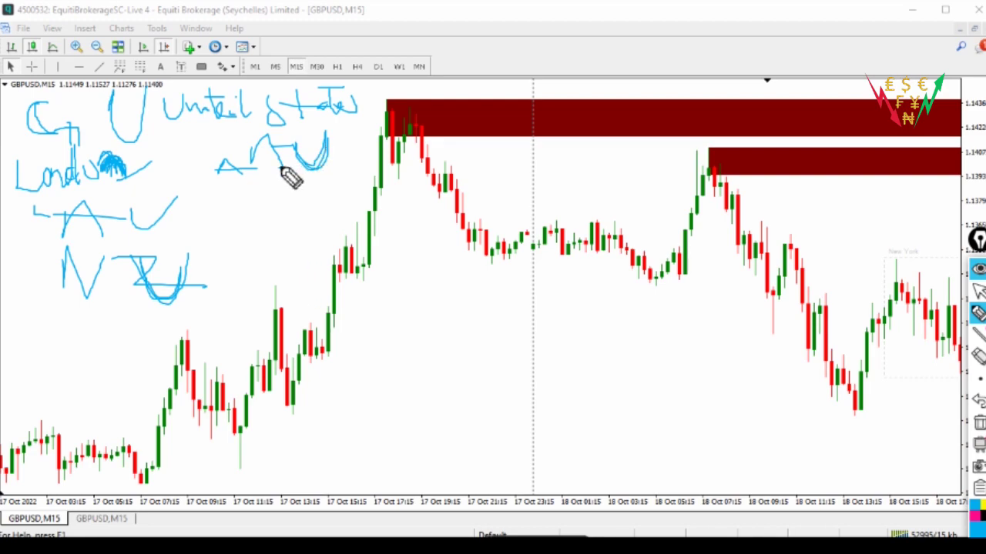
pyautogui.moveTo(261, 146)
pyautogui.mouseDown()
pyautogui.moveTo(264, 139)
pyautogui.moveTo(291, 151)
pyautogui.moveTo(289, 171)
pyautogui.moveTo(281, 136)
pyautogui.moveTo(251, 136)
pyautogui.moveTo(264, 159)
pyautogui.mouseUp()
pyautogui.moveTo(231, 189)
pyautogui.mouseDown()
pyautogui.moveTo(229, 229)
pyautogui.moveTo(282, 217)
pyautogui.moveTo(301, 181)
pyautogui.moveTo(229, 247)
pyautogui.moveTo(211, 229)
pyautogui.moveTo(259, 240)
pyautogui.moveTo(253, 214)
pyautogui.moveTo(235, 272)
pyautogui.moveTo(258, 286)
pyautogui.moveTo(282, 261)
pyautogui.moveTo(271, 271)
pyautogui.mouseUp()
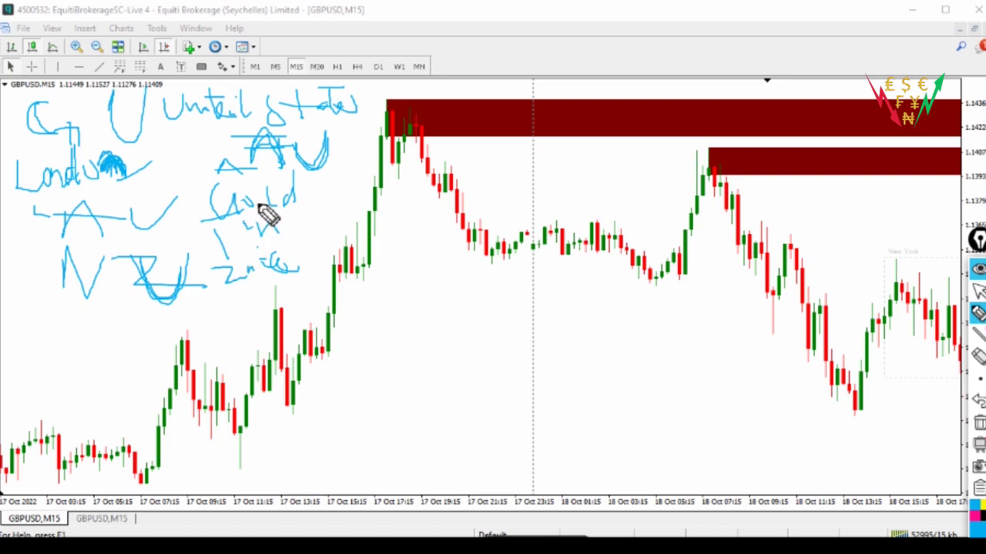
pyautogui.moveTo(221, 180); pyautogui.dragTo(209, 190)
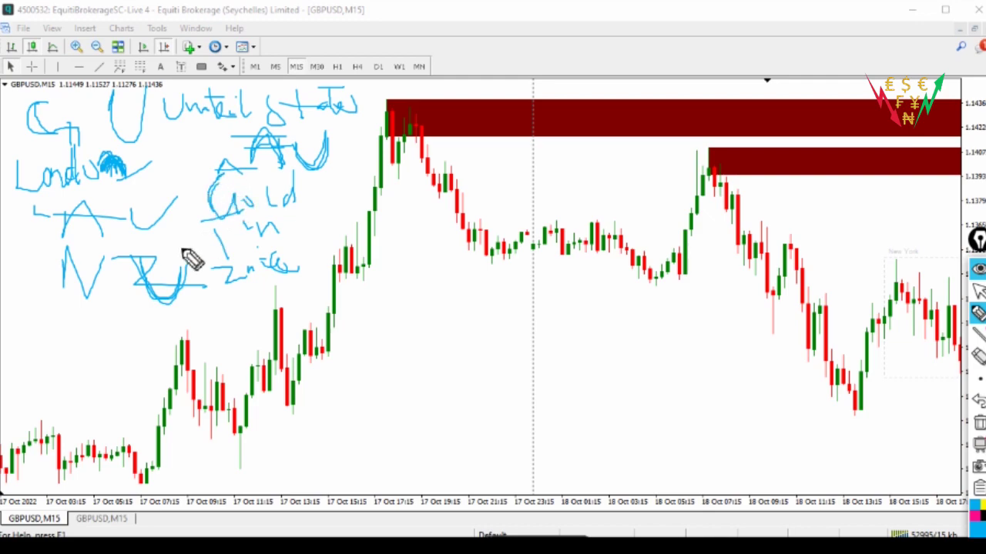
pyautogui.moveTo(105, 273)
pyautogui.mouseDown()
pyautogui.moveTo(116, 258)
pyautogui.moveTo(85, 302)
pyautogui.moveTo(64, 289)
pyautogui.moveTo(73, 271)
pyautogui.moveTo(128, 257)
pyautogui.moveTo(99, 286)
pyautogui.moveTo(114, 292)
pyautogui.moveTo(175, 279)
pyautogui.mouseUp()
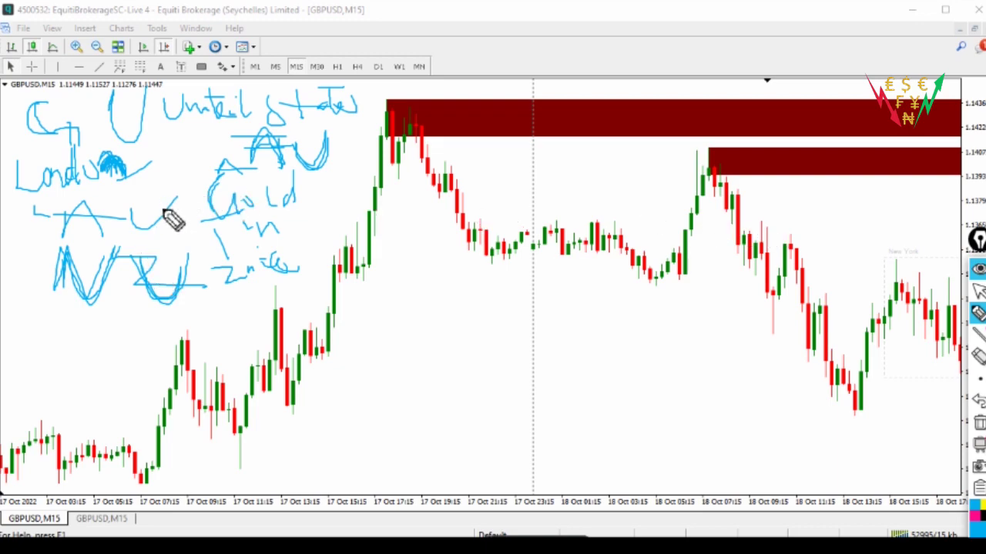
pyautogui.moveTo(135, 191); pyautogui.dragTo(133, 221)
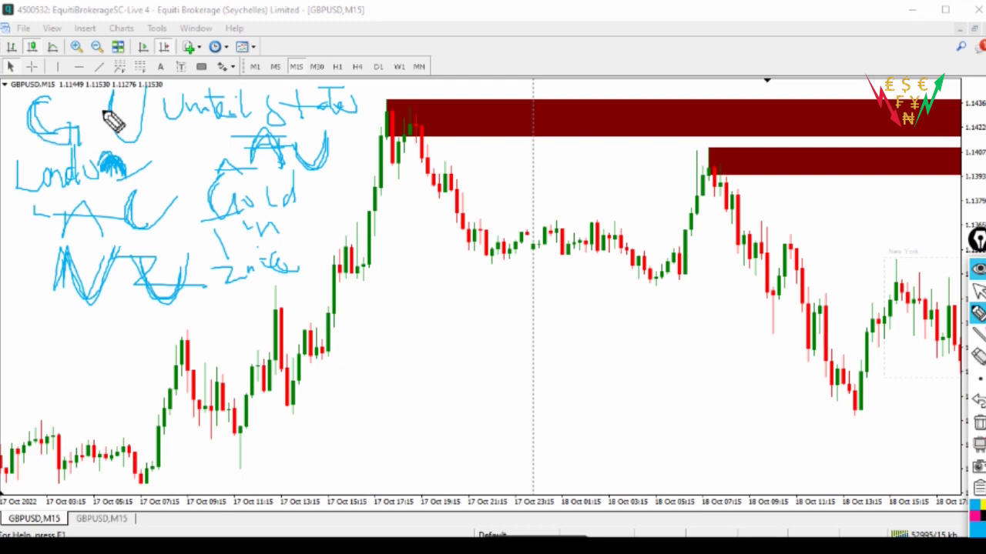
# Clear all pen annotations from the chart and handwrite "USD = Bullish" above the 17 October candles.
pyautogui.moveTo(977, 313)
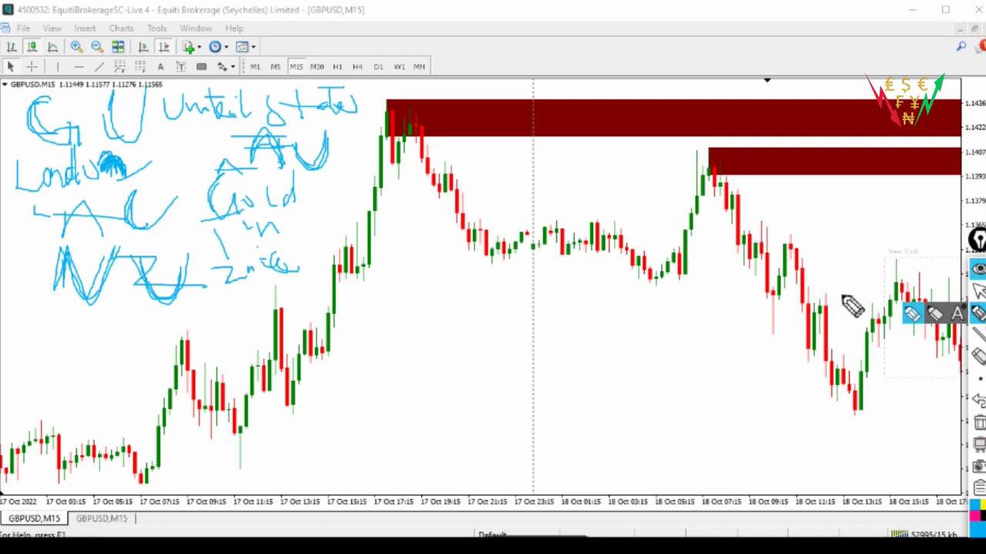
pyautogui.click(979, 423)
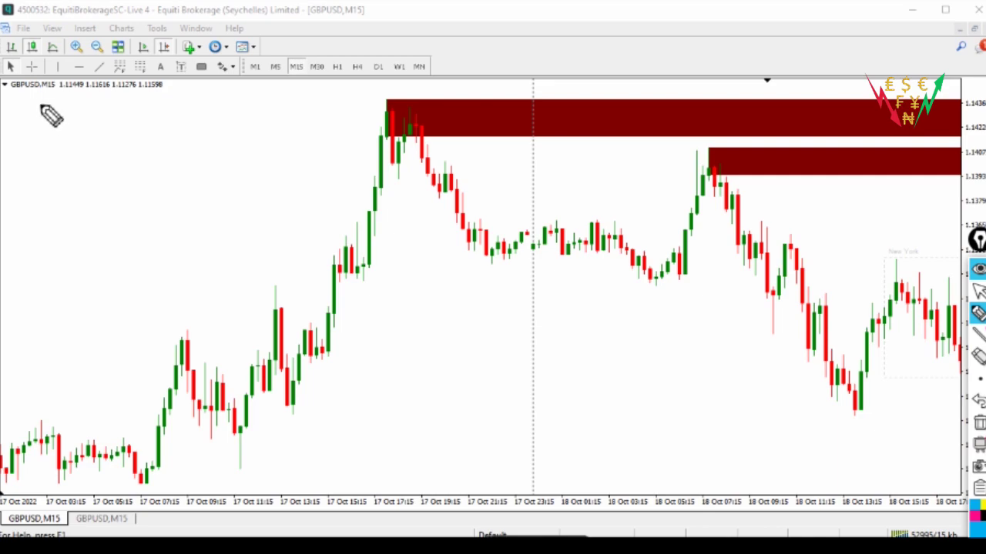
pyautogui.moveTo(88, 108)
pyautogui.mouseDown()
pyautogui.moveTo(110, 108)
pyautogui.moveTo(123, 137)
pyautogui.moveTo(160, 143)
pyautogui.moveTo(223, 138)
pyautogui.moveTo(257, 114)
pyautogui.moveTo(263, 147)
pyautogui.moveTo(298, 147)
pyautogui.moveTo(339, 120)
pyautogui.moveTo(370, 132)
pyautogui.mouseUp()
pyautogui.click(334, 110)
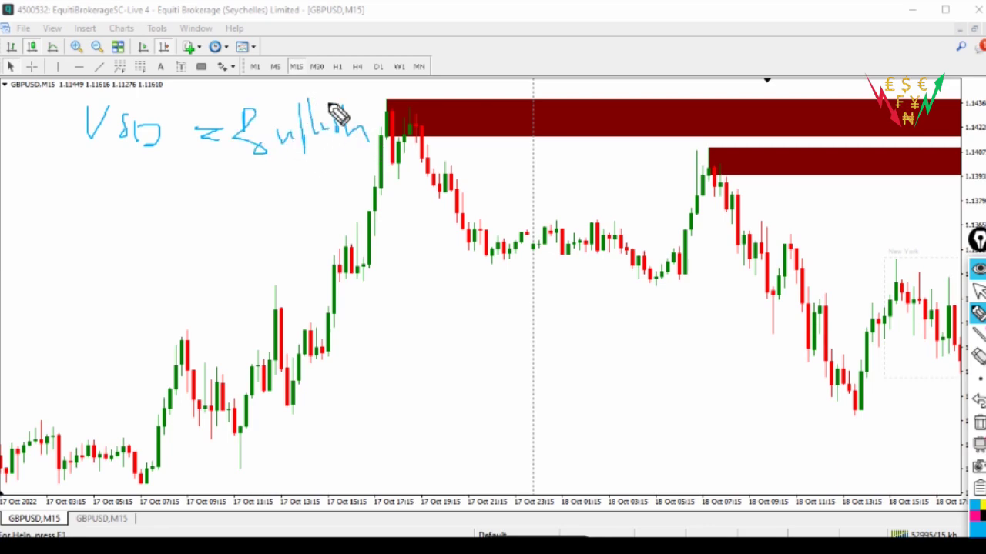
# Write "GU" and "Bearish" with a downward arrow between them, and sketch a falling zigzag of lower highs and lower lows.
pyautogui.moveTo(40, 174)
pyautogui.mouseDown()
pyautogui.moveTo(29, 227)
pyautogui.moveTo(77, 217)
pyautogui.mouseUp()
pyautogui.moveTo(90, 176)
pyautogui.mouseDown()
pyautogui.moveTo(108, 225)
pyautogui.moveTo(116, 176)
pyautogui.mouseUp()
pyautogui.moveTo(183, 177)
pyautogui.mouseDown()
pyautogui.moveTo(282, 259)
pyautogui.moveTo(293, 293)
pyautogui.moveTo(248, 206)
pyautogui.moveTo(312, 203)
pyautogui.moveTo(351, 181)
pyautogui.moveTo(372, 187)
pyautogui.mouseUp()
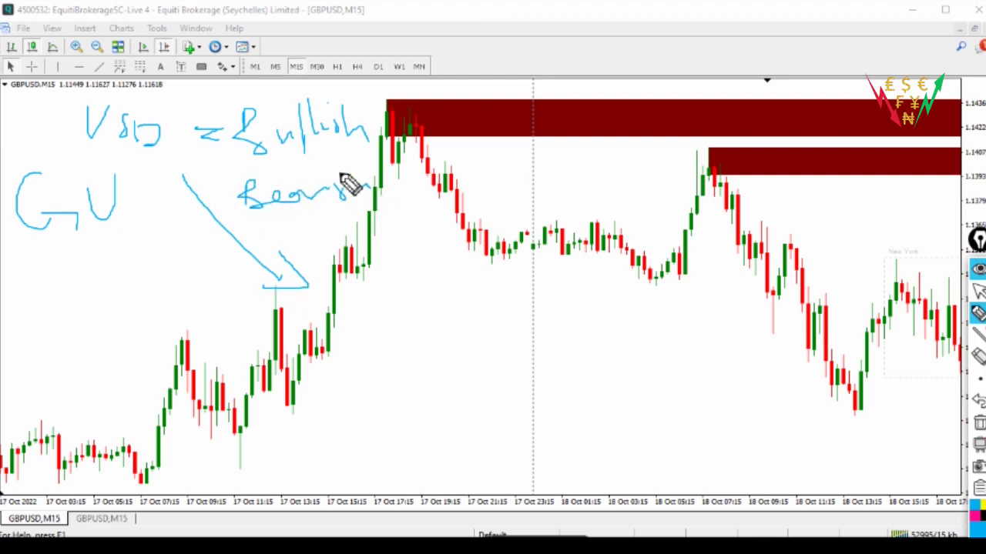
pyautogui.moveTo(91, 209); pyautogui.dragTo(97, 205)
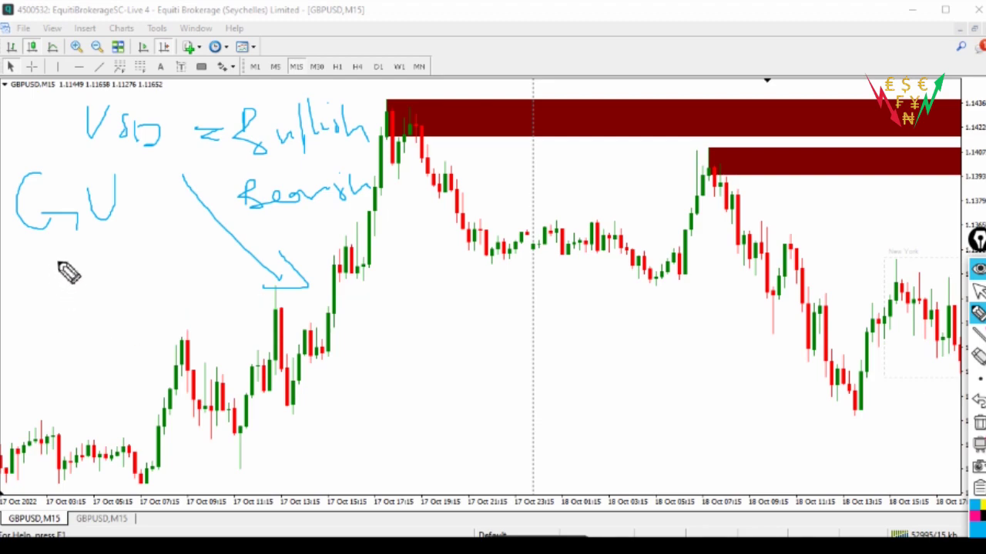
pyautogui.moveTo(34, 282)
pyautogui.mouseDown()
pyautogui.moveTo(83, 229)
pyautogui.moveTo(152, 346)
pyautogui.moveTo(194, 259)
pyautogui.moveTo(287, 365)
pyautogui.moveTo(354, 420)
pyautogui.moveTo(405, 322)
pyautogui.moveTo(579, 456)
pyautogui.mouseUp()
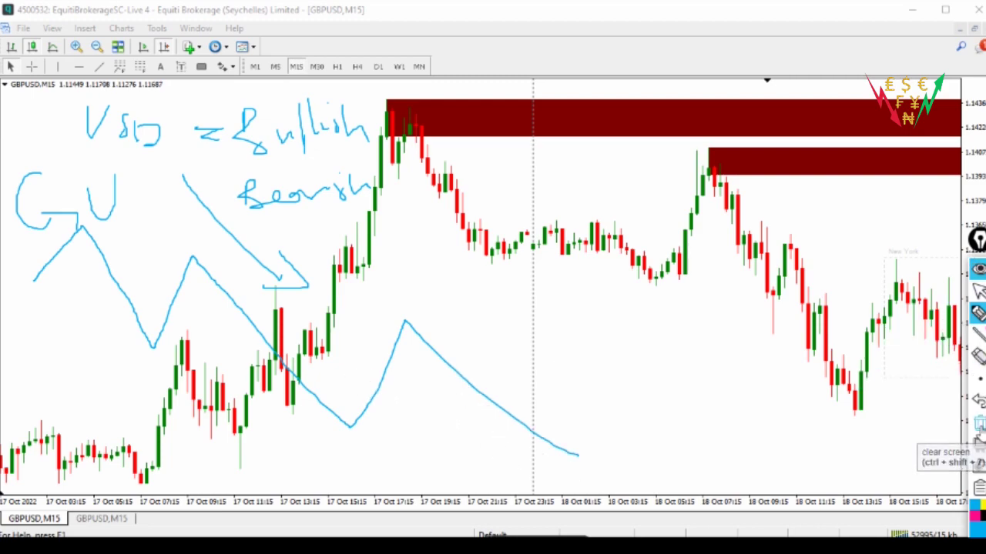
# Clear the bullish and bearish annotations and handwrite "USD" above the 17 October candles, retracing the D.
pyautogui.click(979, 423)
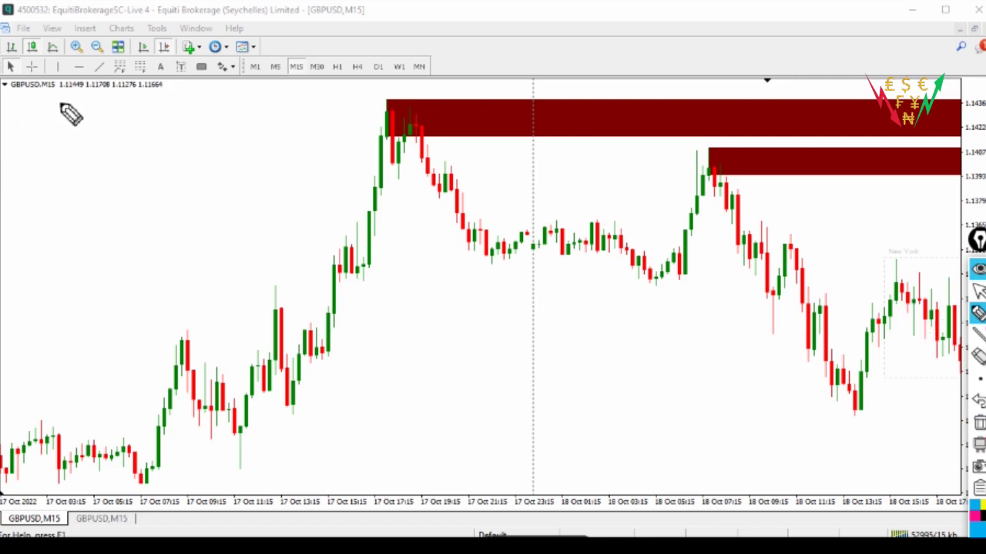
pyautogui.moveTo(132, 105)
pyautogui.mouseDown()
pyautogui.moveTo(141, 125)
pyautogui.moveTo(154, 110)
pyautogui.mouseUp()
pyautogui.moveTo(166, 110); pyautogui.dragTo(187, 125)
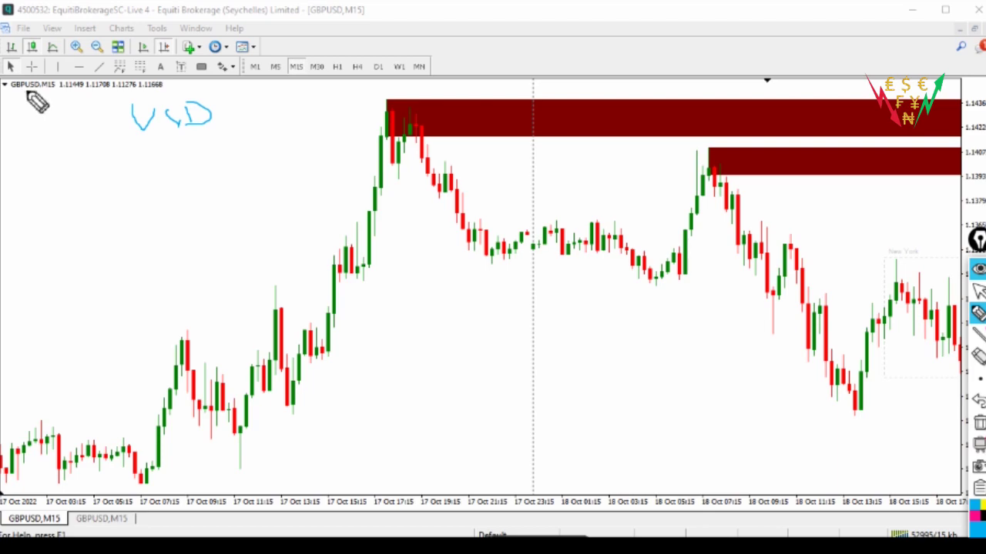
pyautogui.moveTo(225, 127)
pyautogui.mouseDown()
pyautogui.moveTo(226, 135)
pyautogui.moveTo(209, 128)
pyautogui.mouseUp()
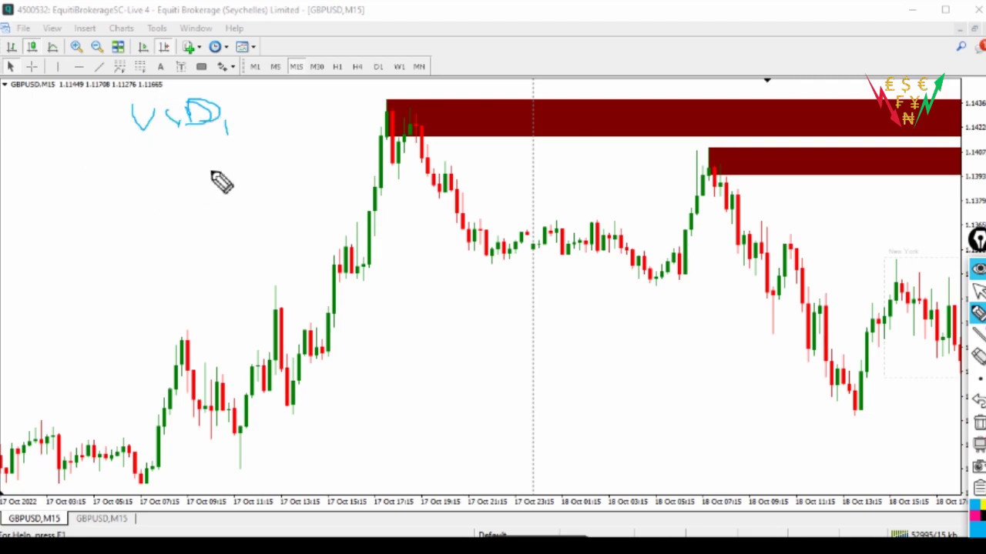
# Handwrite "GU" and "Bearish" with a falling arrow beneath "USD", and trace rising zigzag swings along and beside the 17 October candles.
pyautogui.moveTo(105, 171)
pyautogui.mouseDown()
pyautogui.moveTo(178, 187)
pyautogui.moveTo(301, 254)
pyautogui.mouseUp()
pyautogui.moveTo(50, 146)
pyautogui.mouseDown()
pyautogui.moveTo(84, 147)
pyautogui.moveTo(93, 182)
pyautogui.moveTo(91, 173)
pyautogui.moveTo(84, 209)
pyautogui.moveTo(221, 192)
pyautogui.mouseUp()
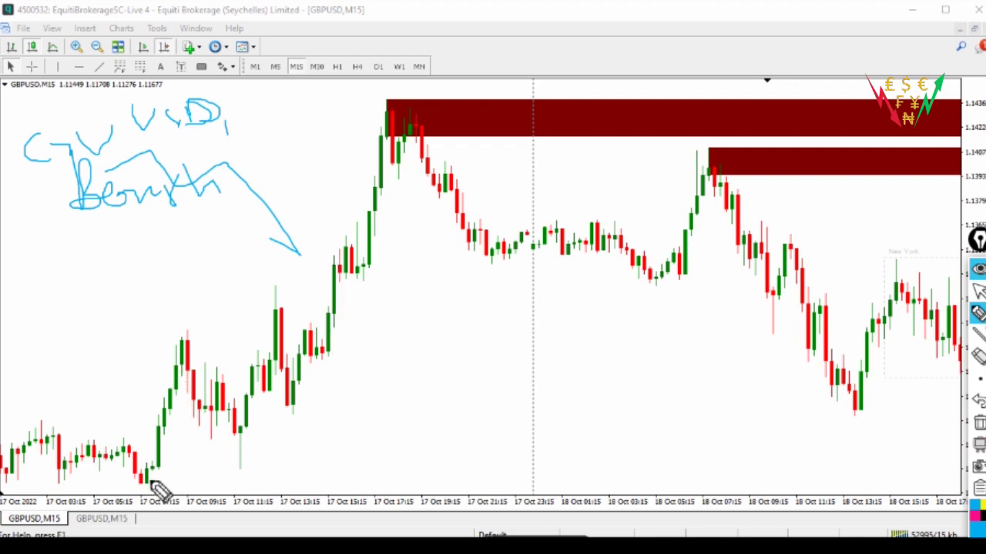
pyautogui.moveTo(151, 482)
pyautogui.mouseDown()
pyautogui.moveTo(240, 446)
pyautogui.moveTo(278, 282)
pyautogui.moveTo(360, 169)
pyautogui.mouseUp()
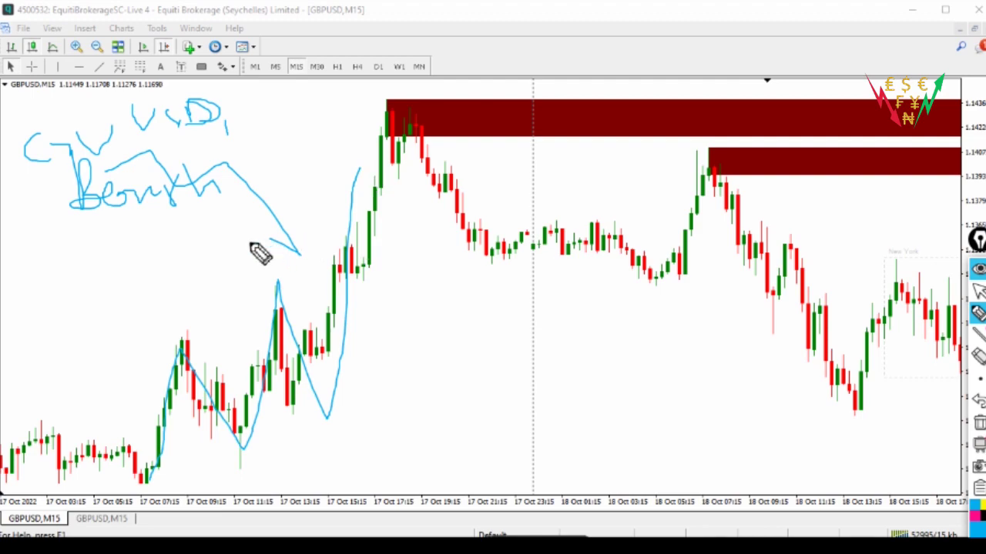
pyautogui.moveTo(279, 283); pyautogui.dragTo(316, 280)
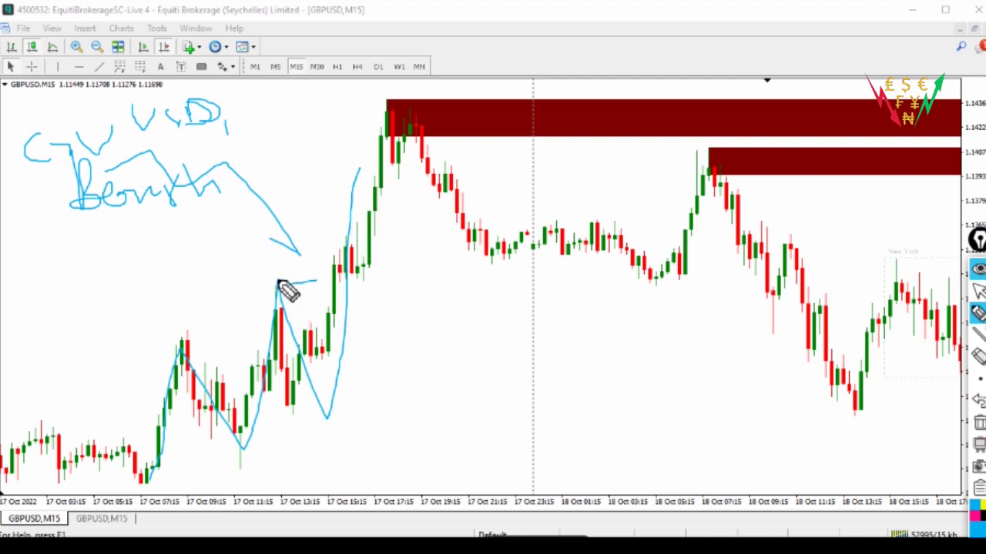
pyautogui.moveTo(382, 348)
pyautogui.mouseDown()
pyautogui.moveTo(395, 364)
pyautogui.moveTo(404, 253)
pyautogui.moveTo(443, 199)
pyautogui.mouseUp()
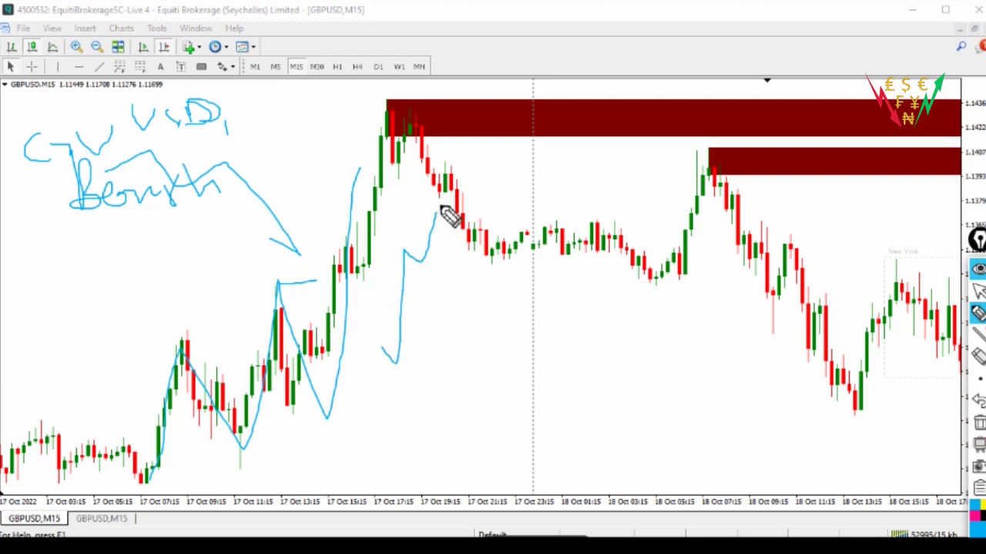
# Clear all pen annotations and stray strokes from the chart and return from the pen to the normal cursor.
pyautogui.click(979, 424)
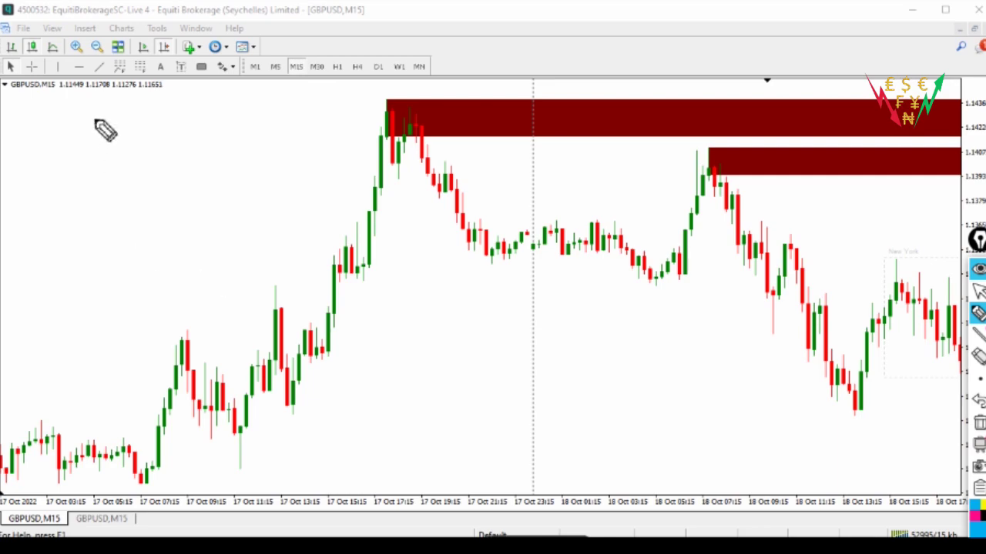
pyautogui.moveTo(94, 156); pyautogui.dragTo(140, 144)
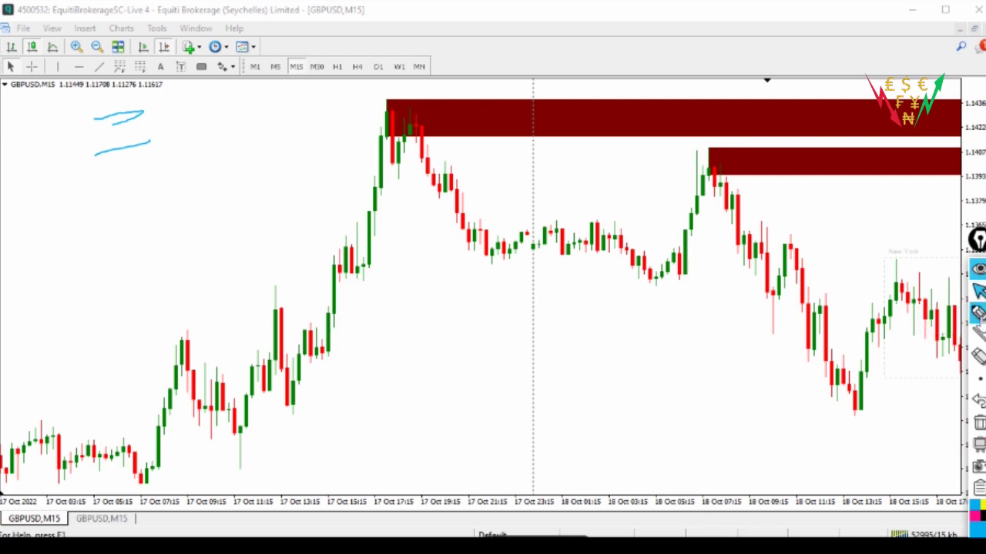
pyautogui.click(979, 440)
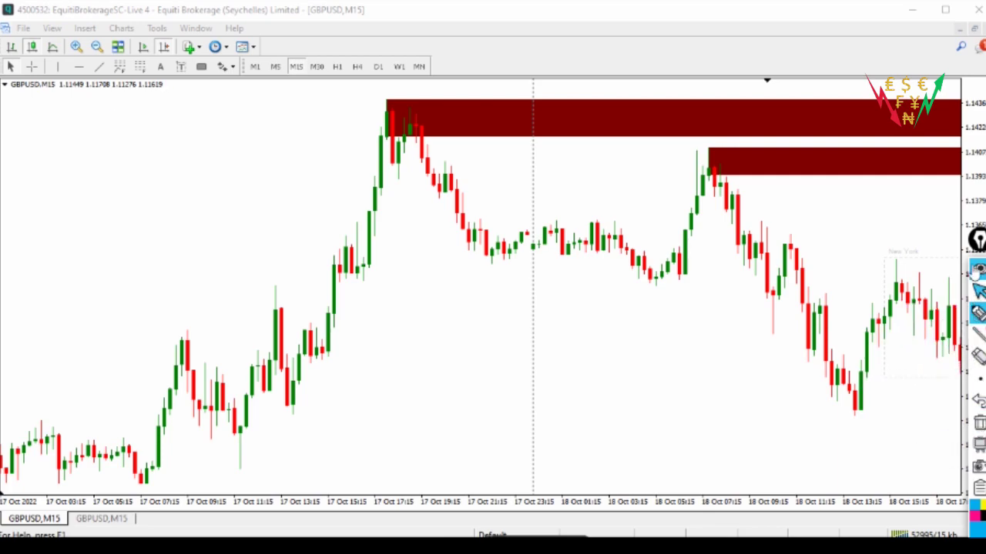
pyautogui.click(978, 312)
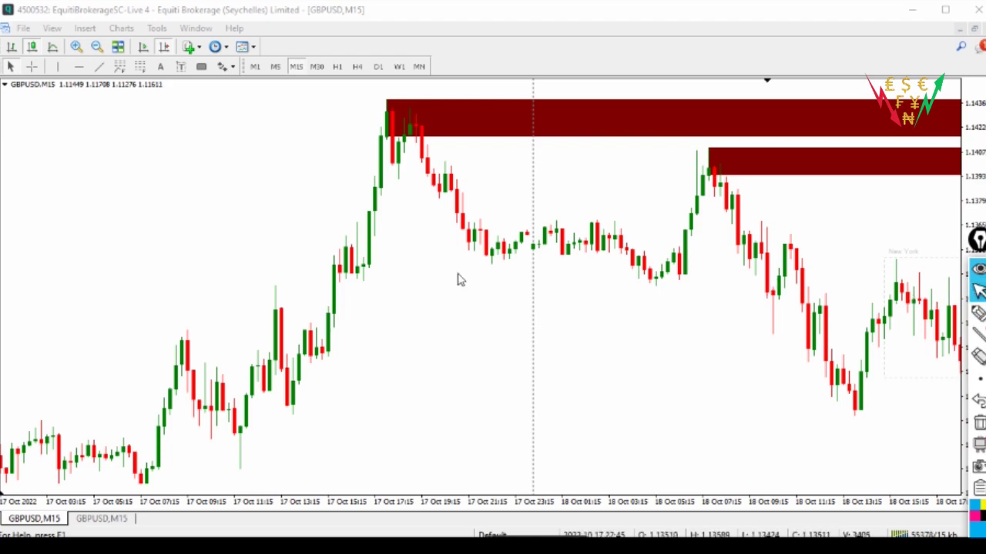
# Try to mark the start of 17 October with a vertical line on the chart.
pyautogui.moveTo(258, 254); pyautogui.dragTo(344, 227)
pyautogui.click(57, 66)
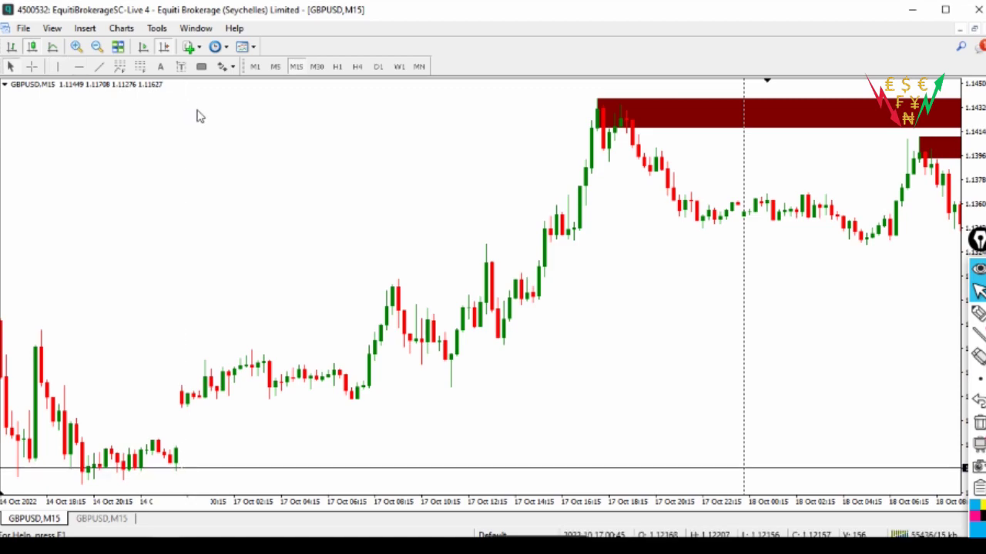
pyautogui.moveTo(196, 104); pyautogui.dragTo(165, 106)
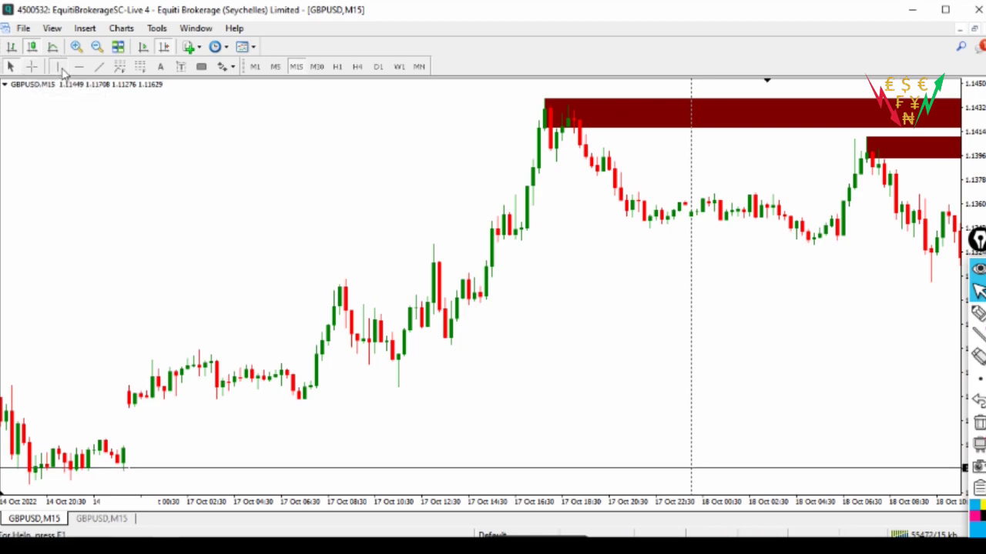
pyautogui.rightClick(183, 118)
pyautogui.click(165, 143)
pyautogui.moveTo(183, 136)
pyautogui.mouseDown()
pyautogui.moveTo(235, 137)
pyautogui.moveTo(193, 121)
pyautogui.mouseUp()
# Draw a rising Fibonacci retracement in the empty area above the 14 and 17 October candles.
pyautogui.click(140, 66)
pyautogui.moveTo(141, 241); pyautogui.dragTo(255, 152)
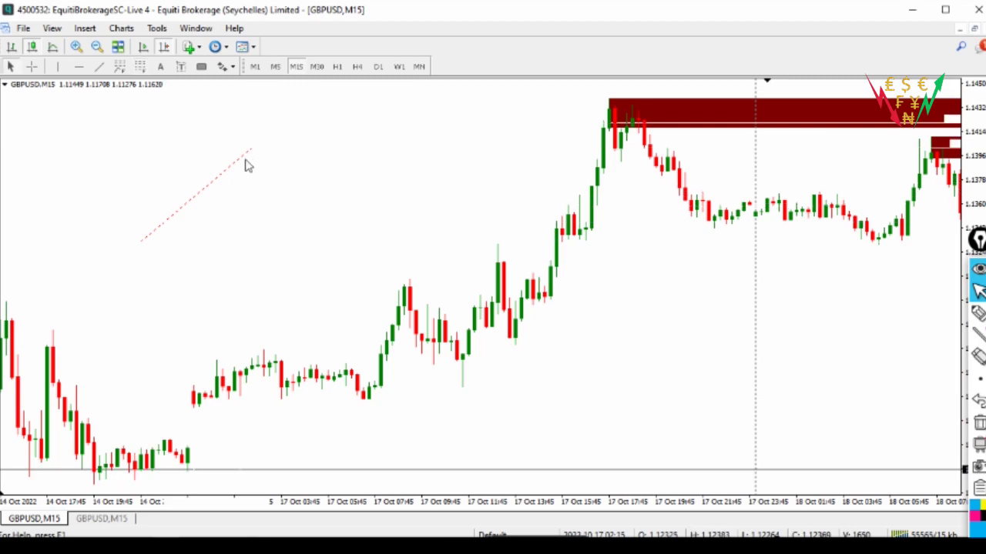
pyautogui.rightClick(242, 161)
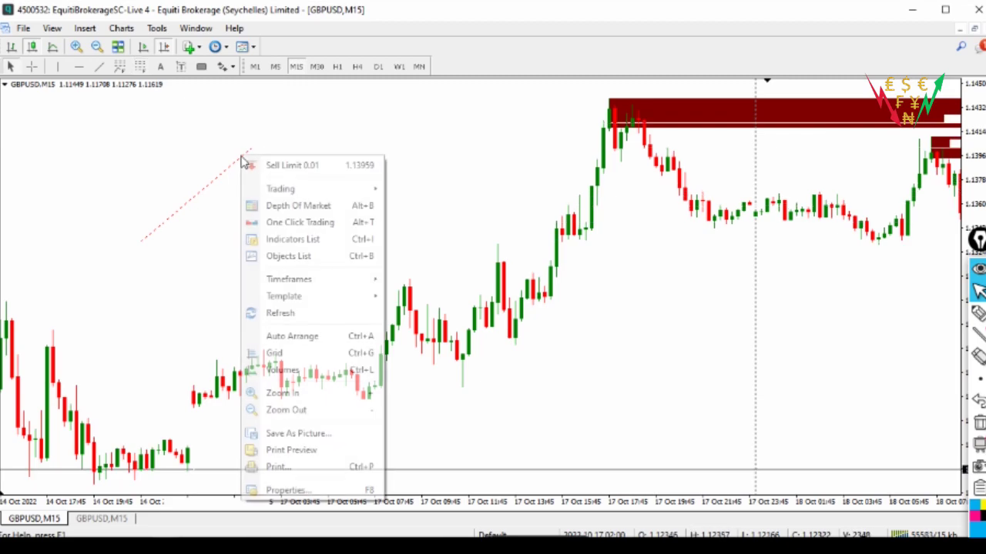
pyautogui.click(308, 490)
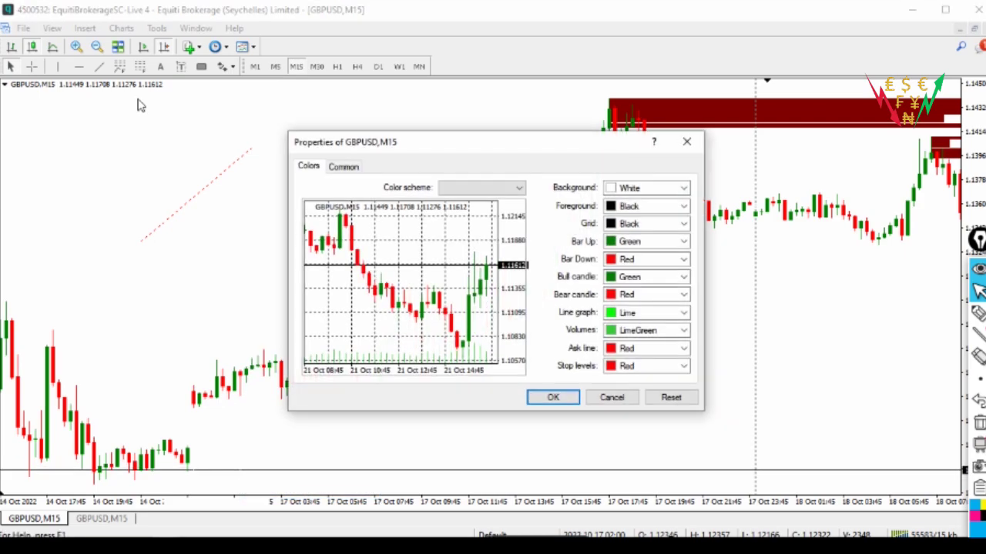
pyautogui.click(686, 144)
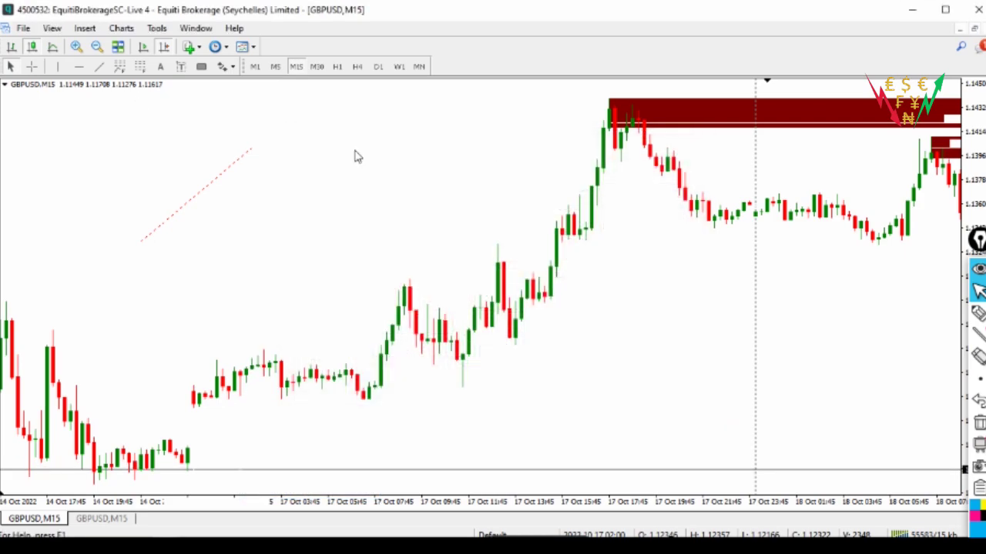
# Set the colour of the Fibonacci retracement's levels to Black in its object properties.
pyautogui.doubleClick(214, 186)
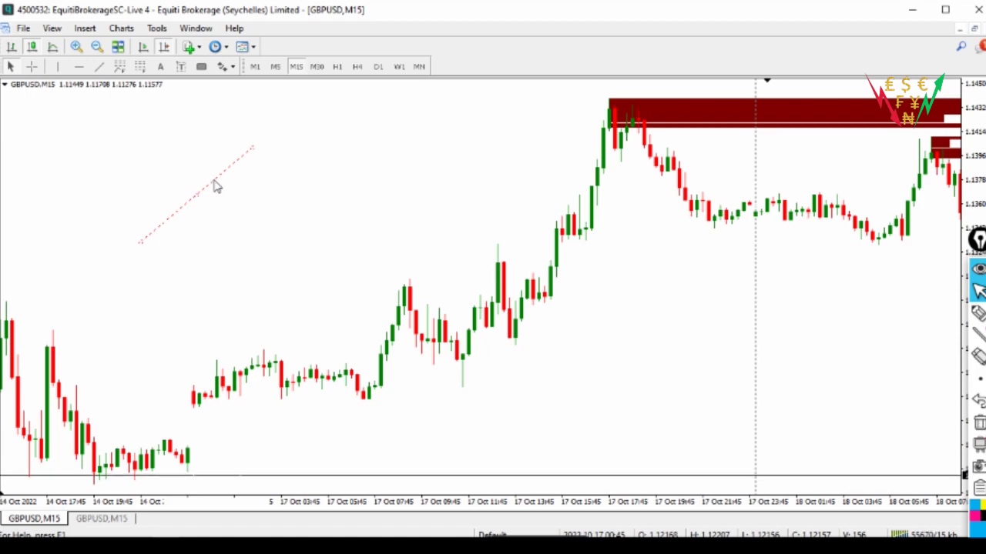
pyautogui.rightClick(199, 202)
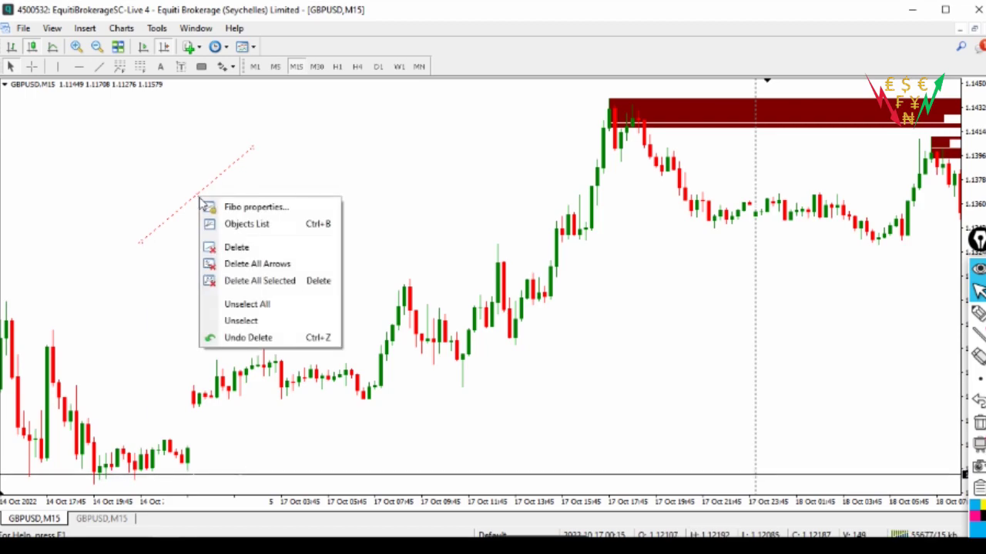
pyautogui.click(248, 211)
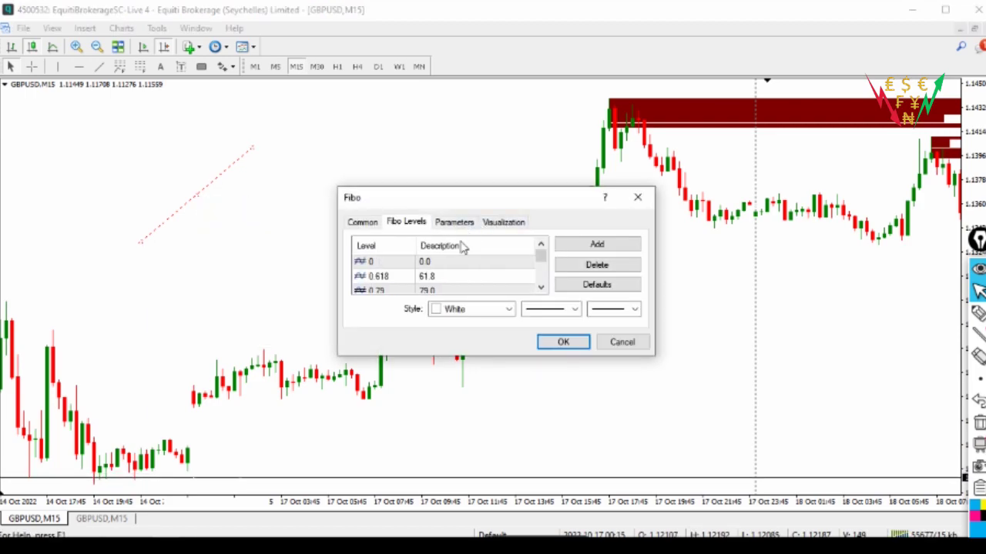
pyautogui.click(502, 224)
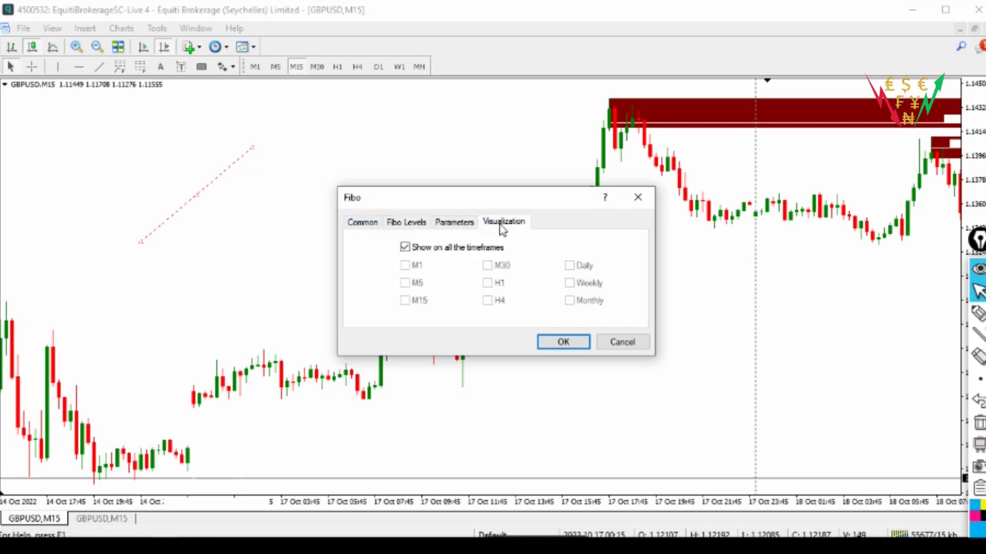
pyautogui.click(470, 224)
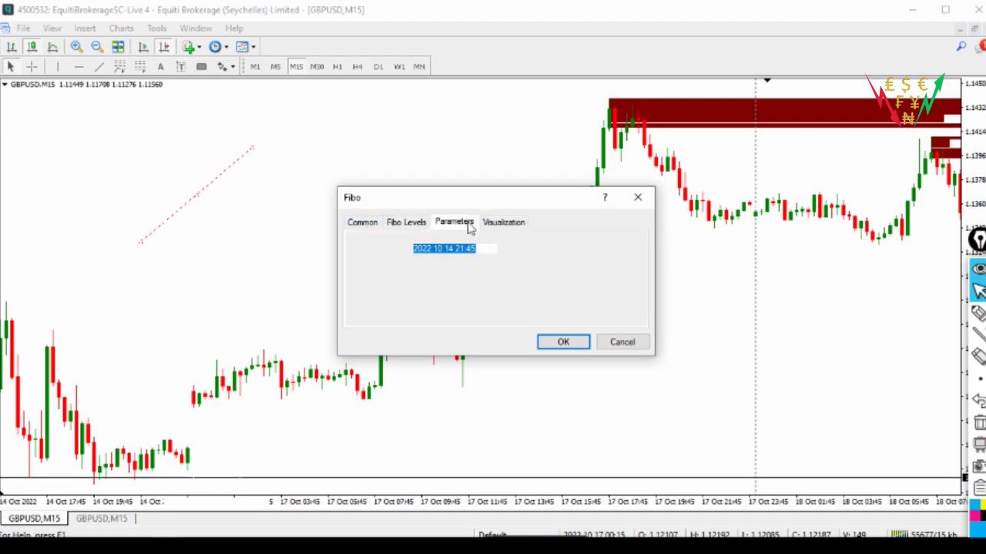
pyautogui.click(410, 223)
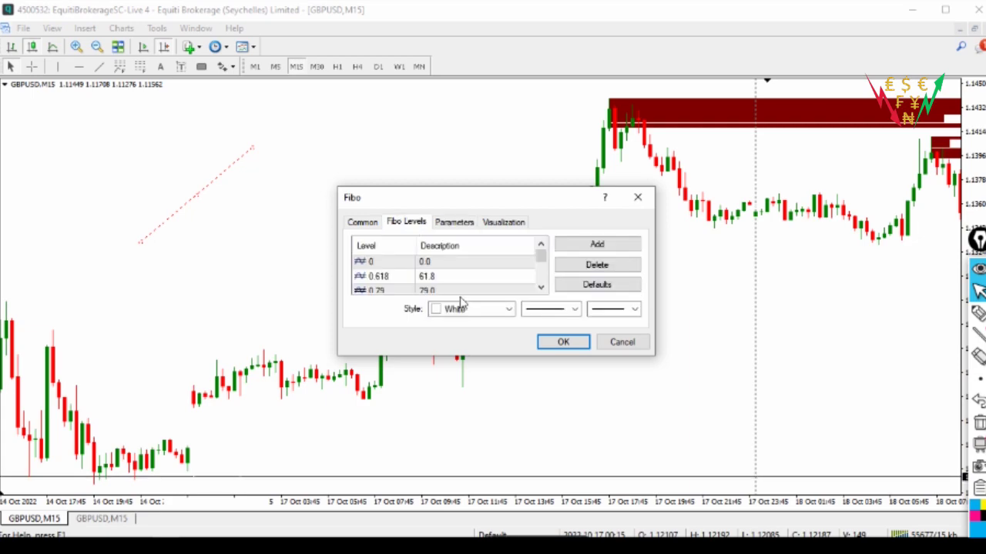
pyautogui.click(508, 309)
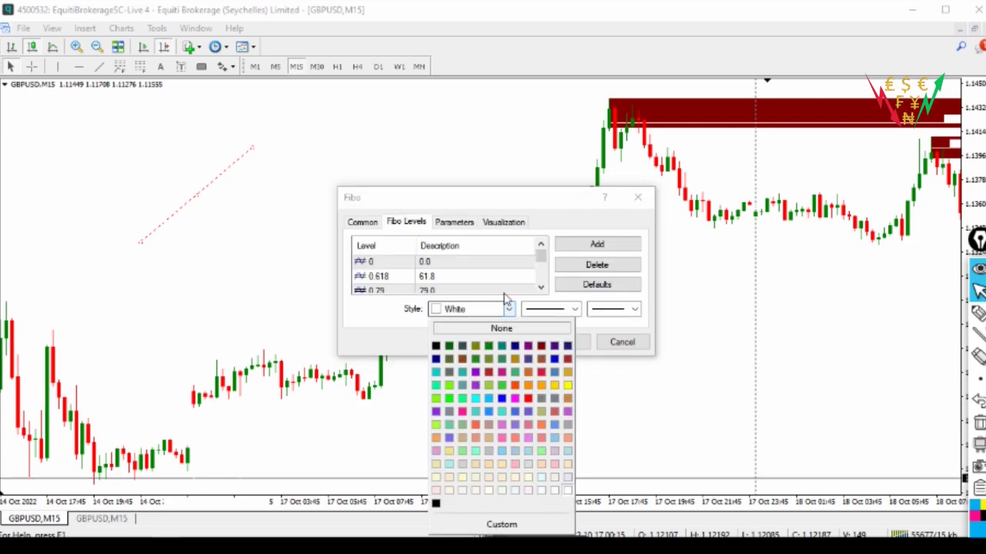
pyautogui.click(436, 348)
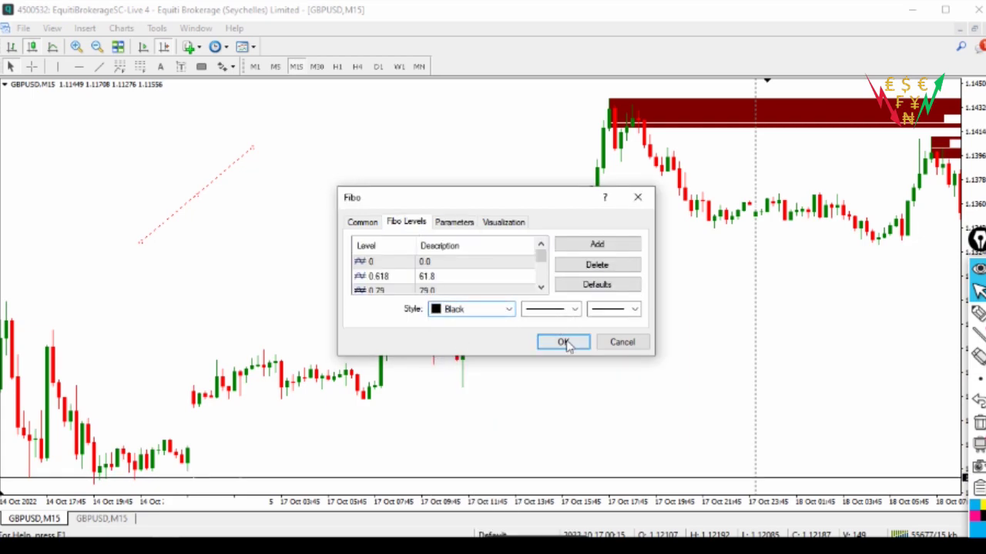
pyautogui.click(563, 344)
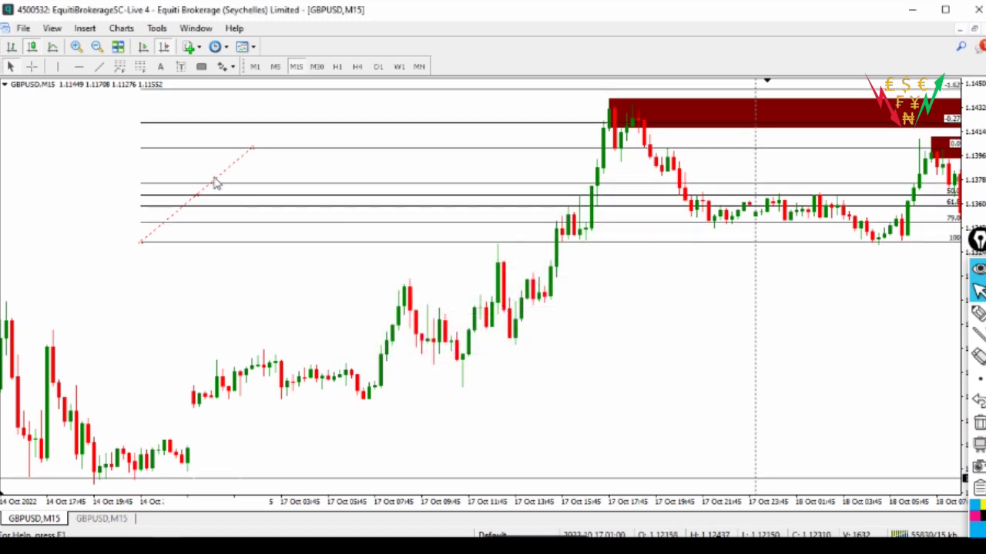
# Move the Fibonacci retracement down and slightly earlier on the chart, keeping it above the gap between 14 and 17 October.
pyautogui.rightClick(200, 199)
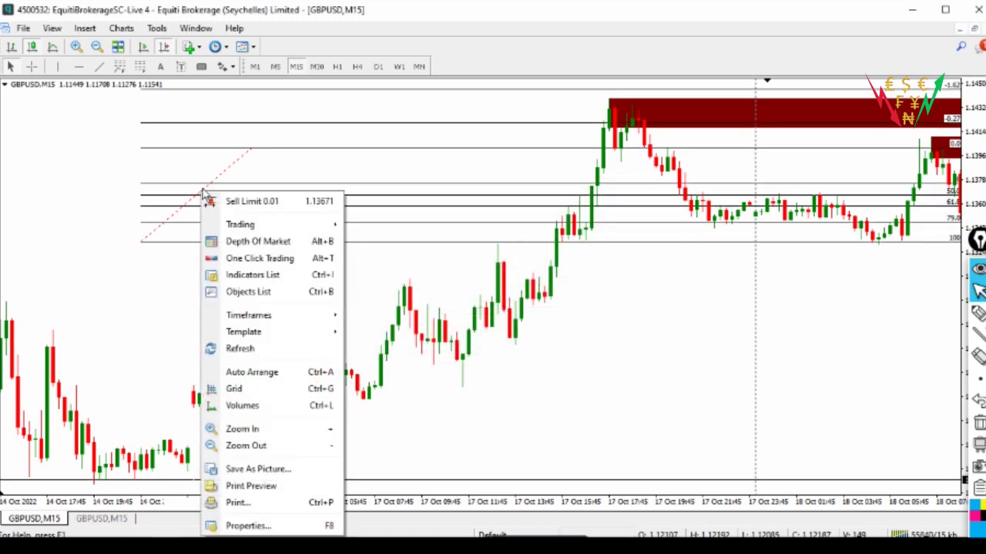
pyautogui.press('Escape')
pyautogui.moveTo(224, 185); pyautogui.dragTo(179, 259)
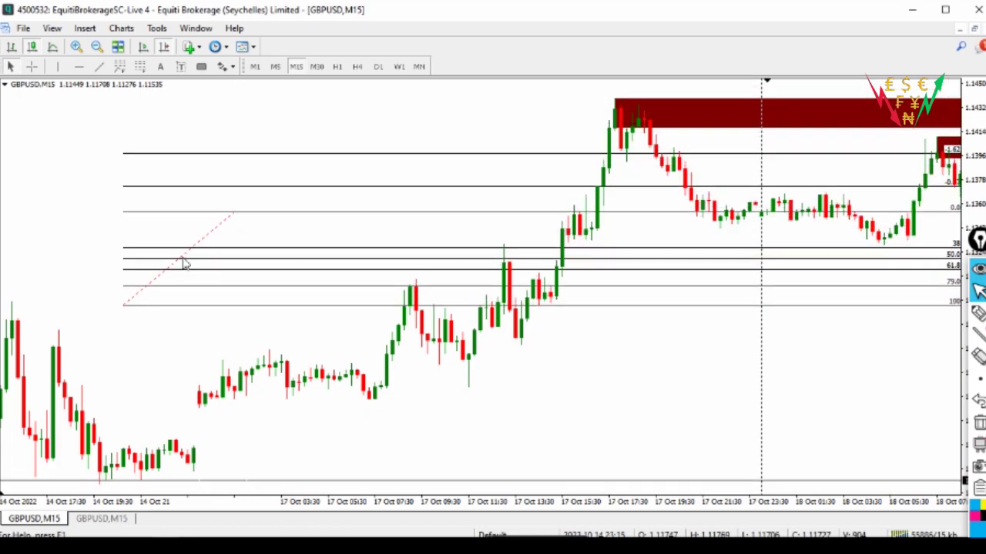
# Delete the white vertical line that covers the day separator at the start of 17 October.
pyautogui.rightClick(184, 266)
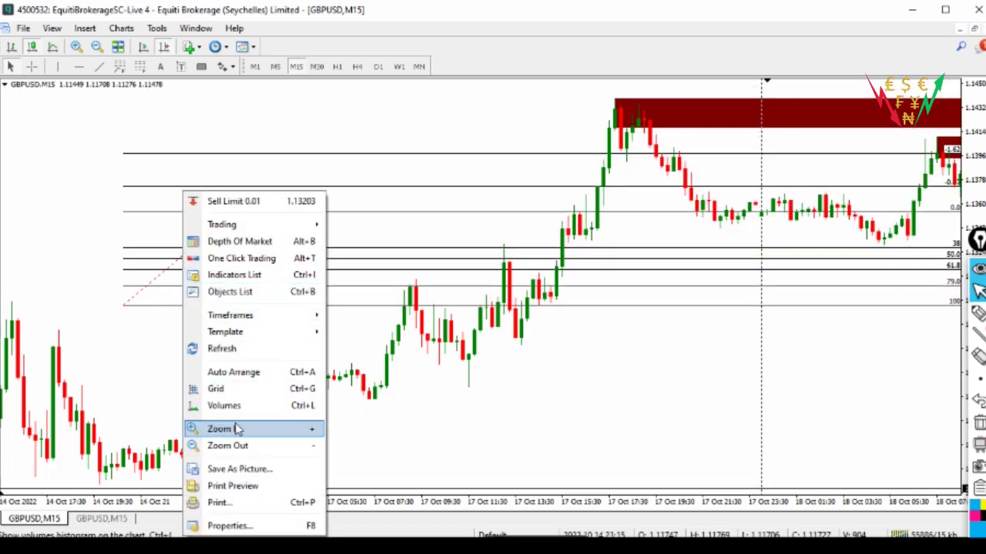
pyautogui.click(367, 259)
pyautogui.scroll(3, 196, 264)
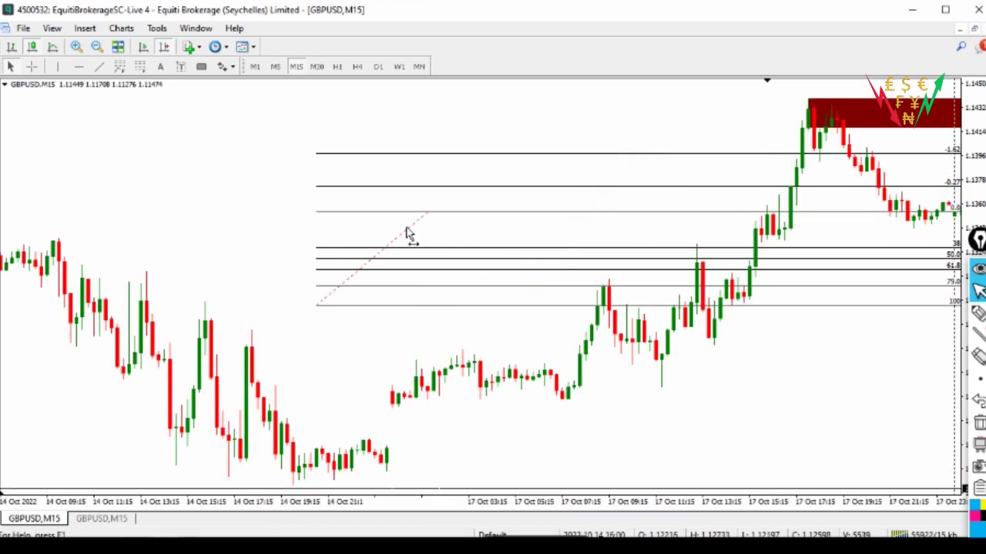
pyautogui.rightClick(379, 258)
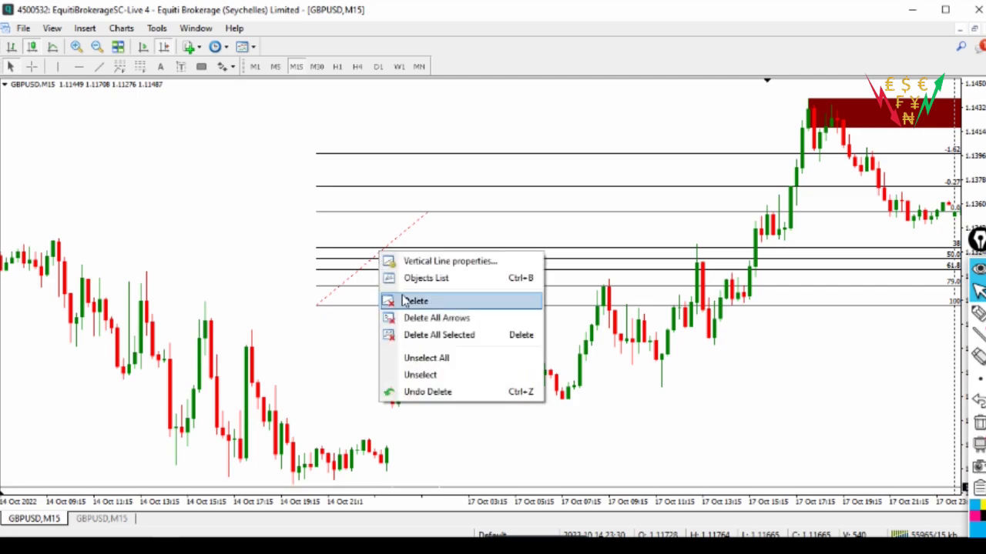
pyautogui.click(397, 301)
# Add a vertical line over the 14 October candles at 18:00 and set its colour to Black.
pyautogui.moveTo(464, 258); pyautogui.dragTo(362, 243)
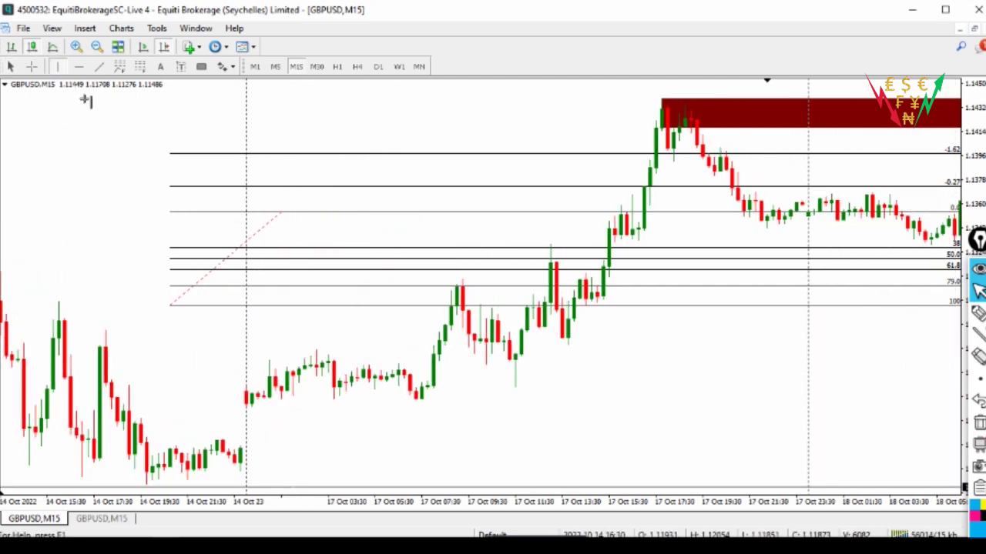
pyautogui.rightClick(106, 116)
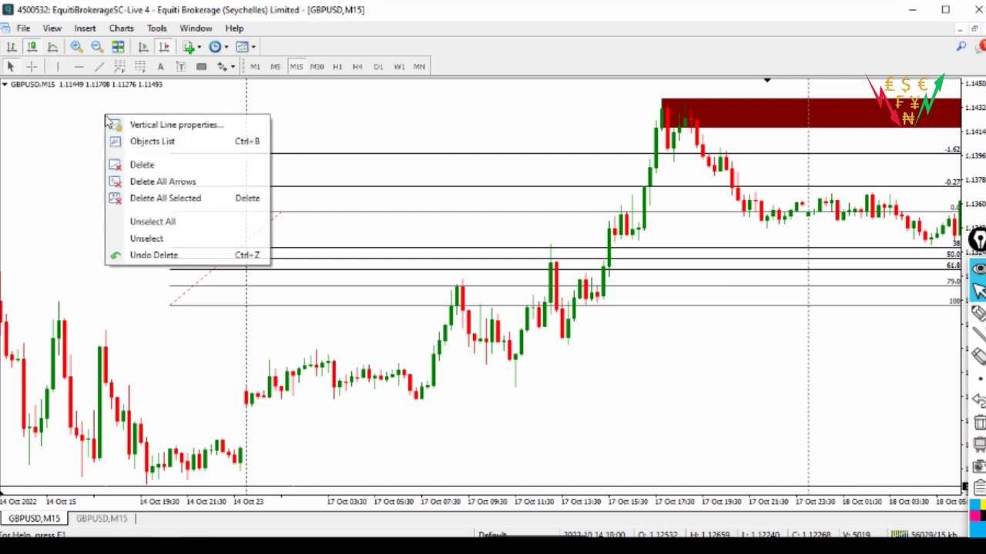
pyautogui.click(171, 126)
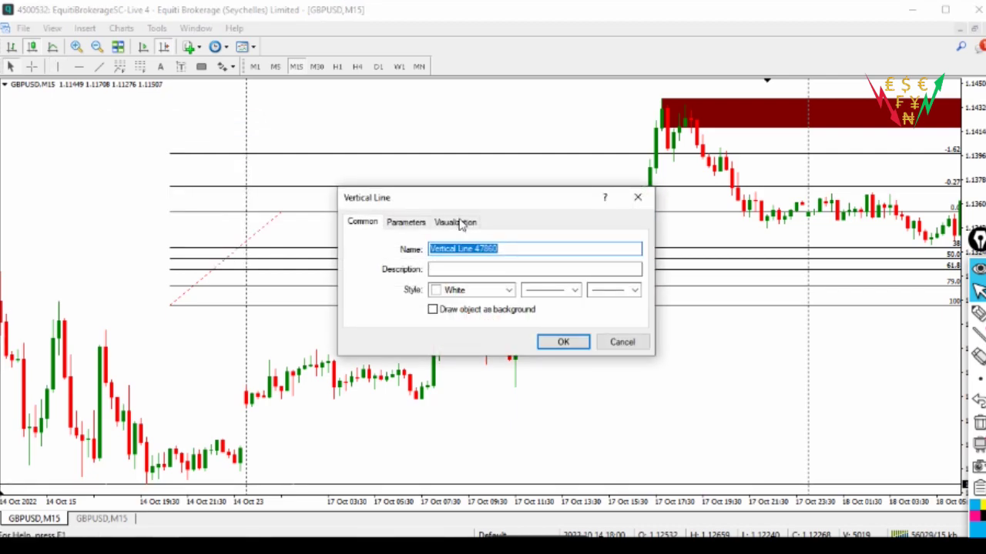
pyautogui.click(509, 291)
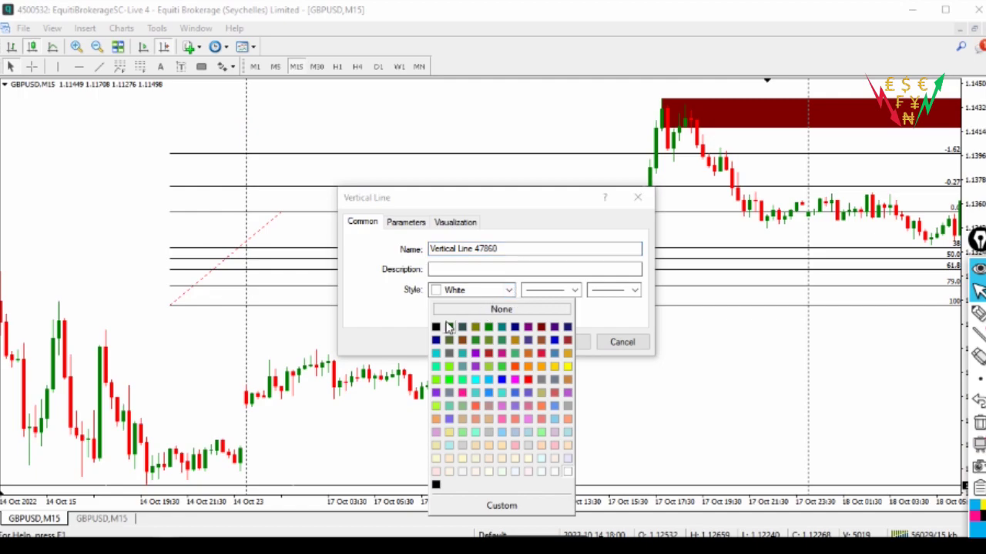
pyautogui.click(436, 328)
pyautogui.click(573, 342)
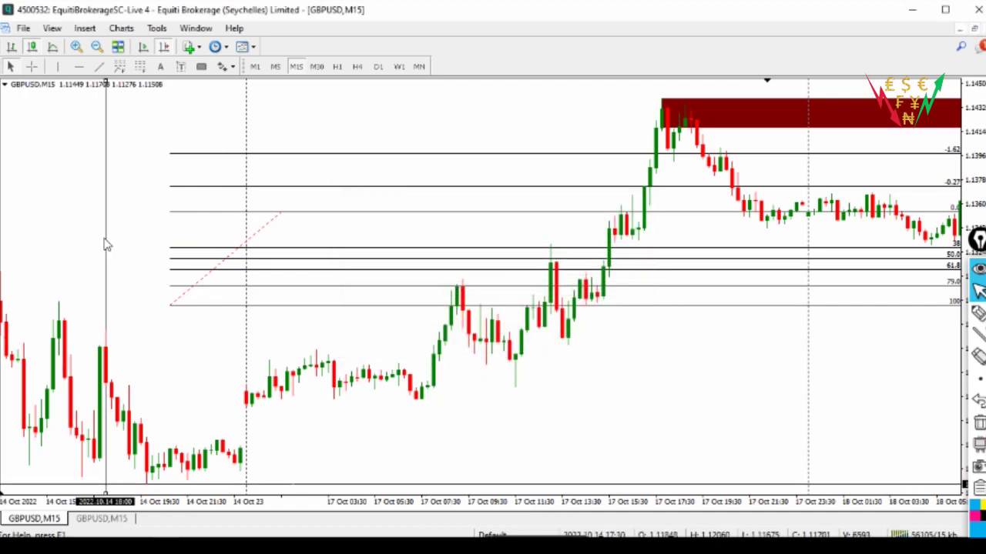
# Move the black vertical line to 17 October 2022 00:00 and activate the crosshair.
pyautogui.moveTo(108, 241); pyautogui.dragTo(248, 245)
pyautogui.moveTo(442, 131); pyautogui.dragTo(310, 130)
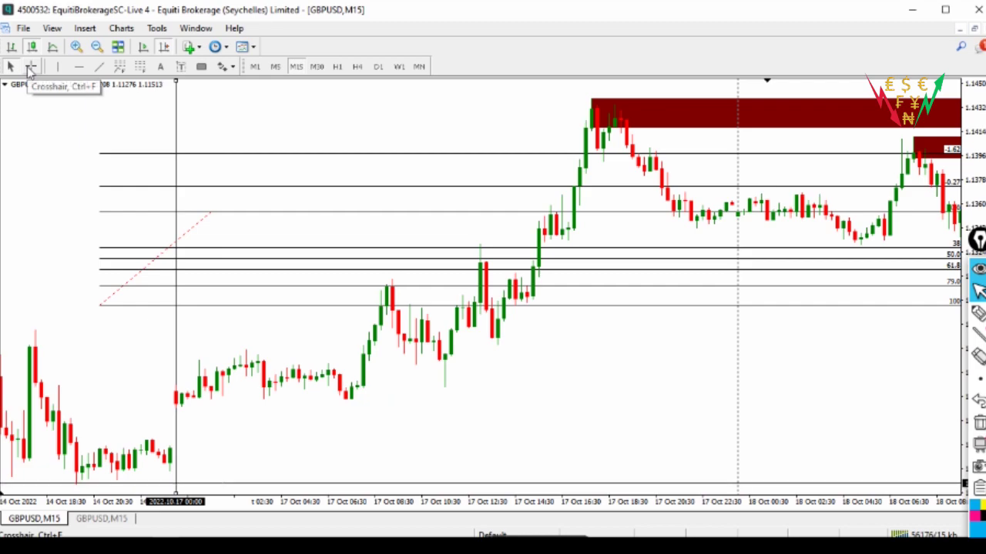
pyautogui.click(31, 68)
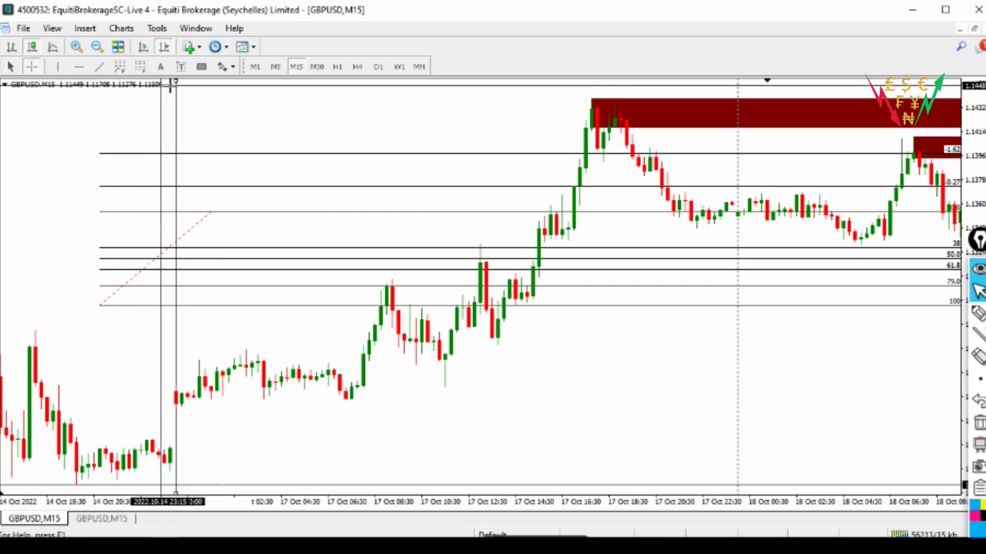
# Examine the 18 October price action below the two red supply zones with the crosshair.
pyautogui.moveTo(180, 130); pyautogui.dragTo(313, 231)
pyautogui.click(34, 67)
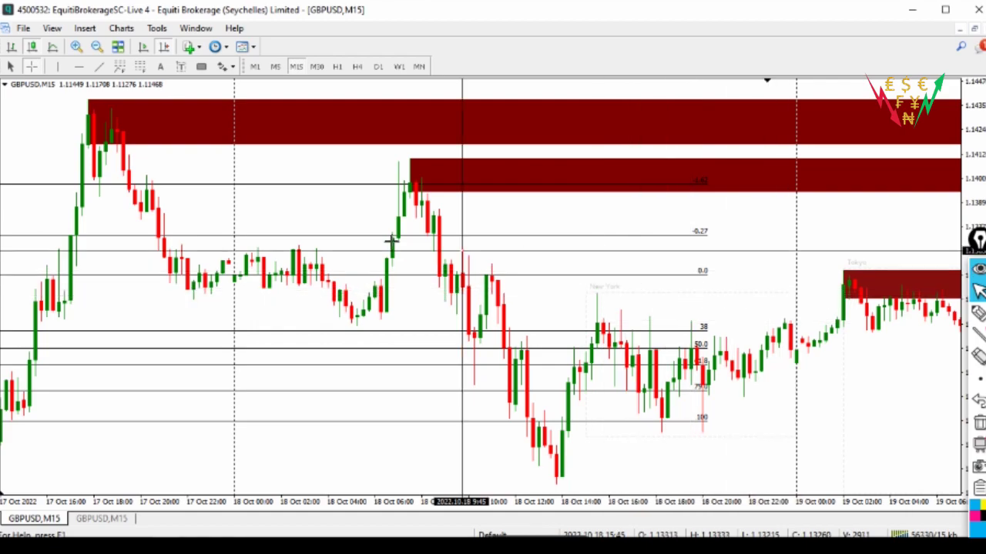
pyautogui.click(316, 227)
pyautogui.scroll(5, 341, 223)
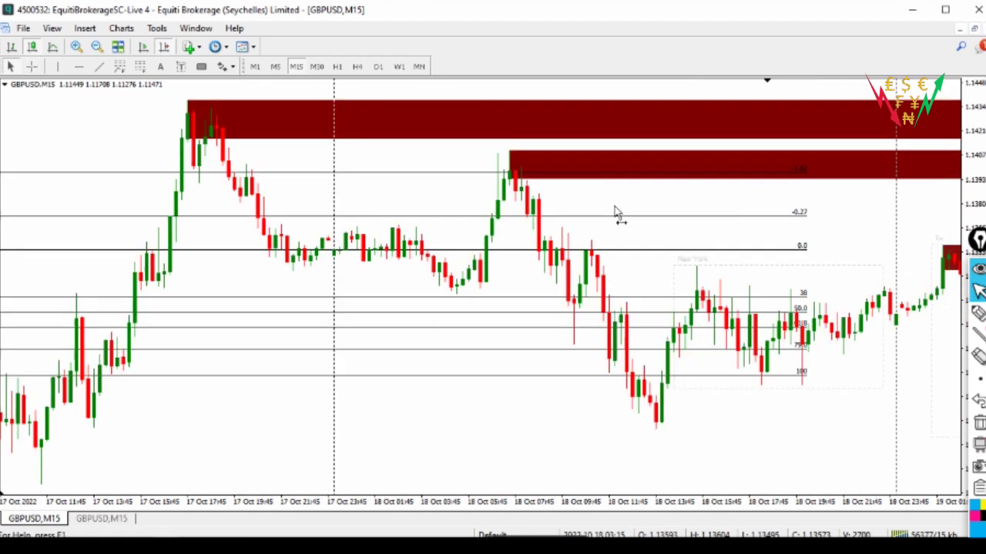
pyautogui.scroll(-3, 645, 208)
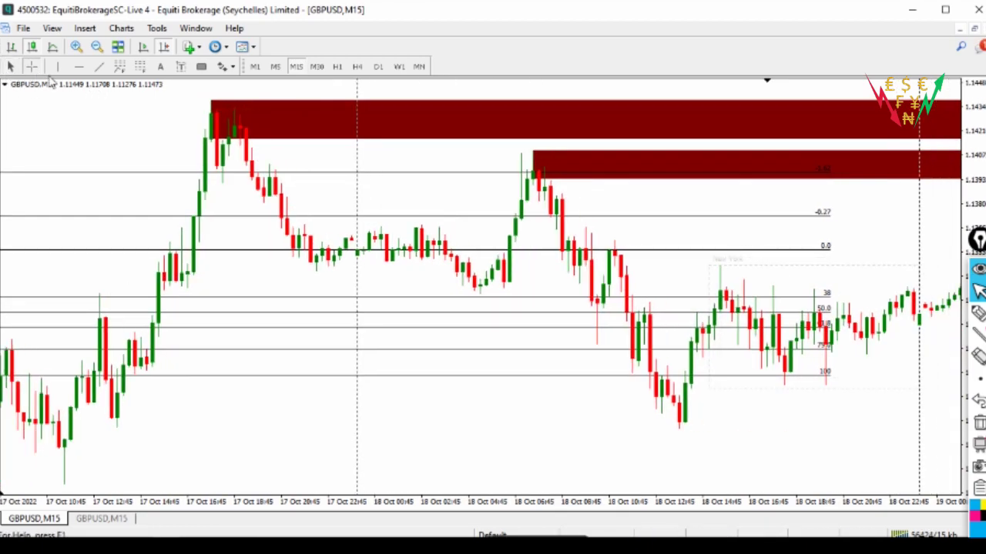
pyautogui.click(32, 66)
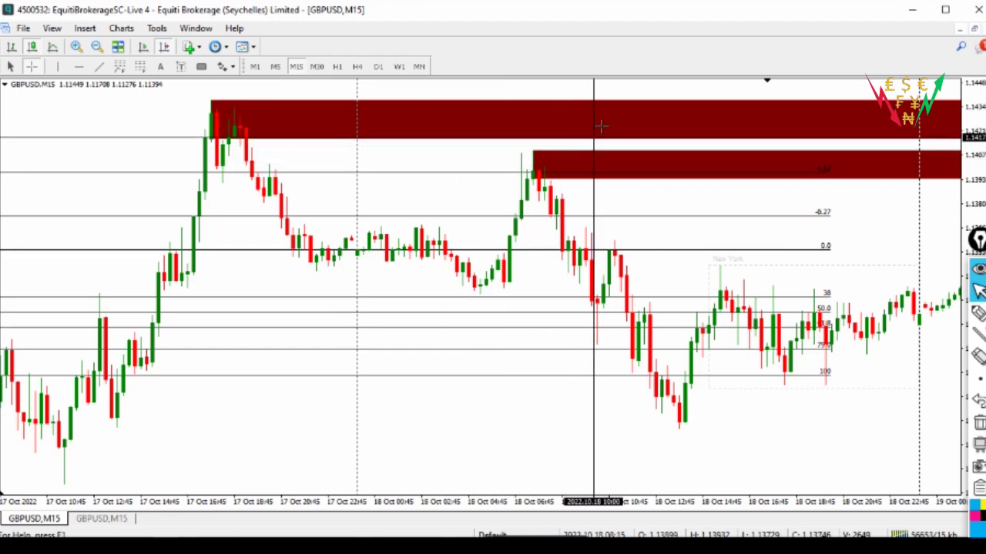
pyautogui.click(233, 171)
# Delete the Fibonacci retracement placed above the gap between 14 and 17 October.
pyautogui.moveTo(181, 162); pyautogui.dragTo(524, 142)
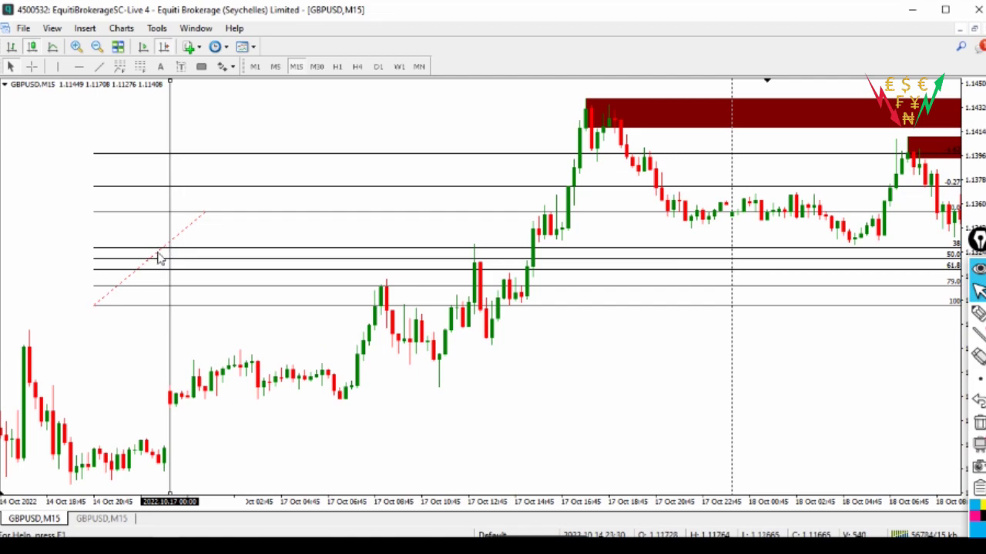
pyautogui.rightClick(164, 253)
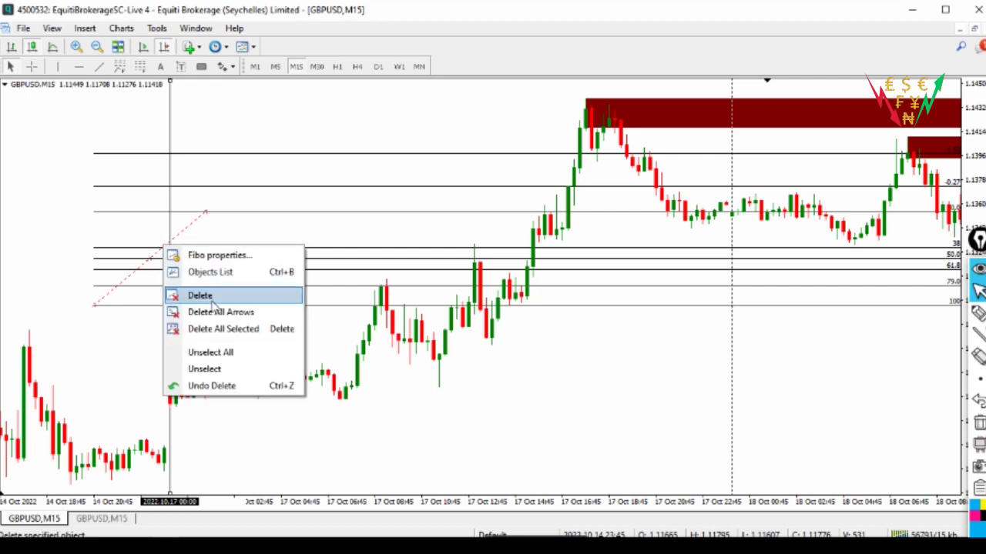
pyautogui.click(212, 298)
# Draw a Fibonacci retracement from the 14 October high near 04:45 down to that day's low.
pyautogui.click(32, 66)
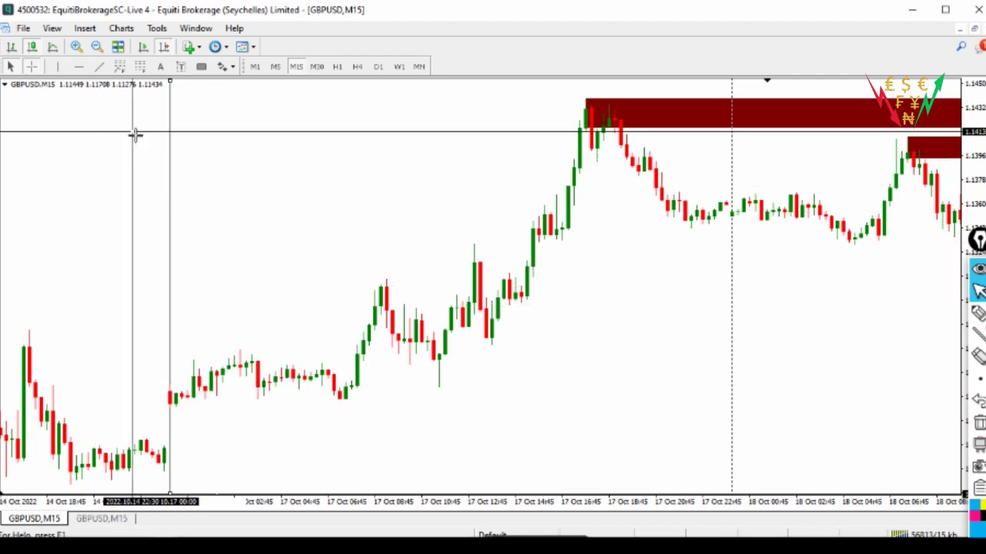
pyautogui.click(185, 164)
pyautogui.moveTo(231, 197); pyautogui.dragTo(495, 260)
pyautogui.moveTo(407, 228); pyautogui.dragTo(418, 229)
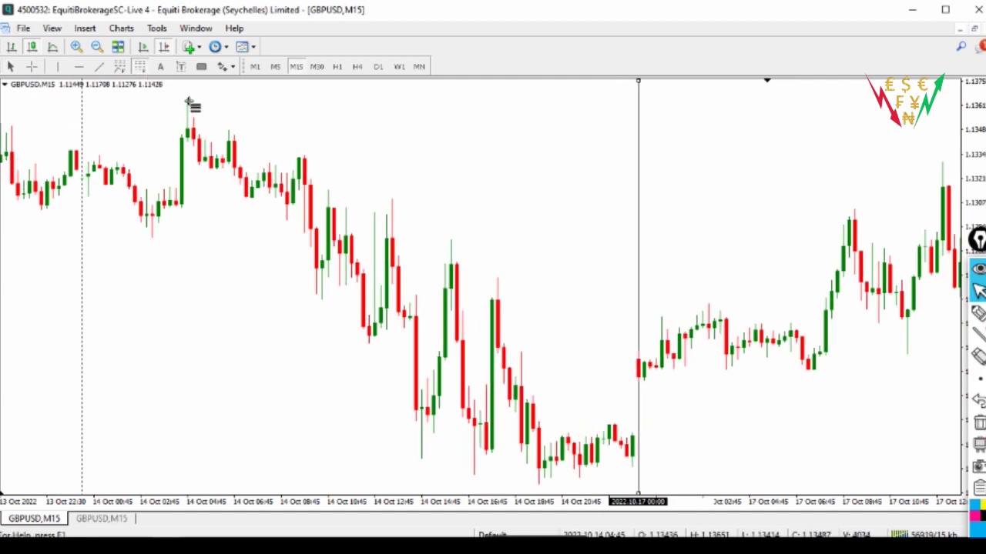
pyautogui.moveTo(188, 99); pyautogui.dragTo(526, 479)
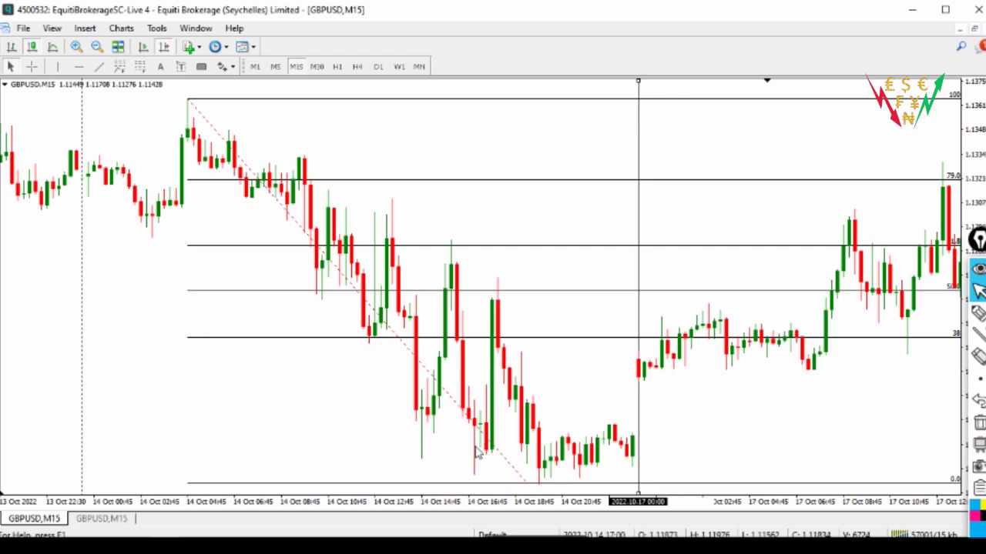
# Handwrite the session names London, Asian and New York in blue on the screen, and box and underline Asian.
pyautogui.moveTo(723, 216); pyautogui.dragTo(473, 236)
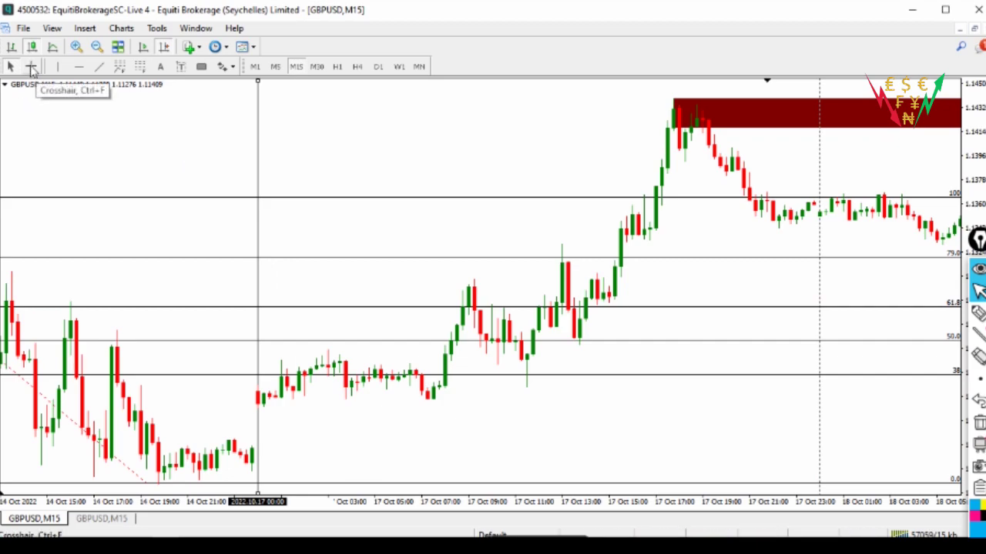
pyautogui.click(31, 66)
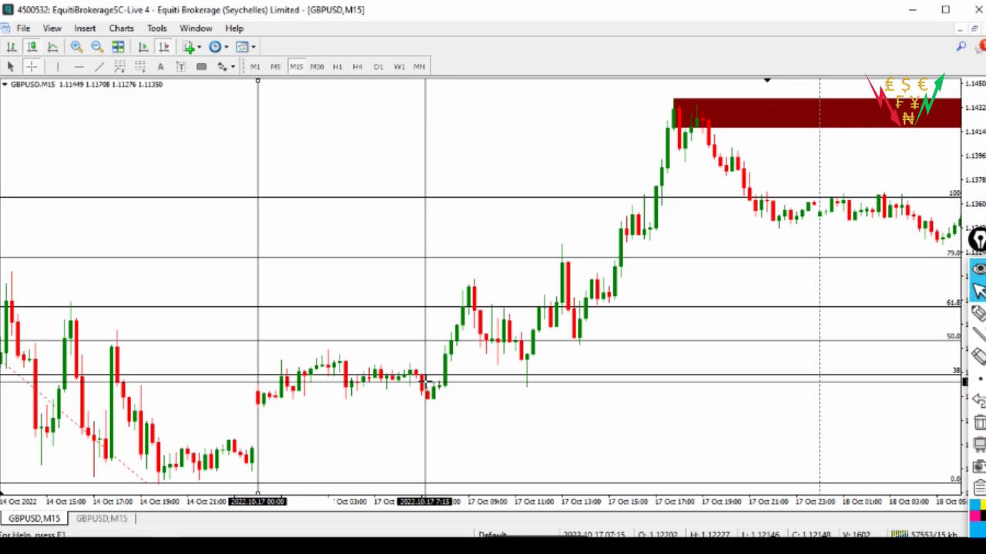
pyautogui.moveTo(976, 314)
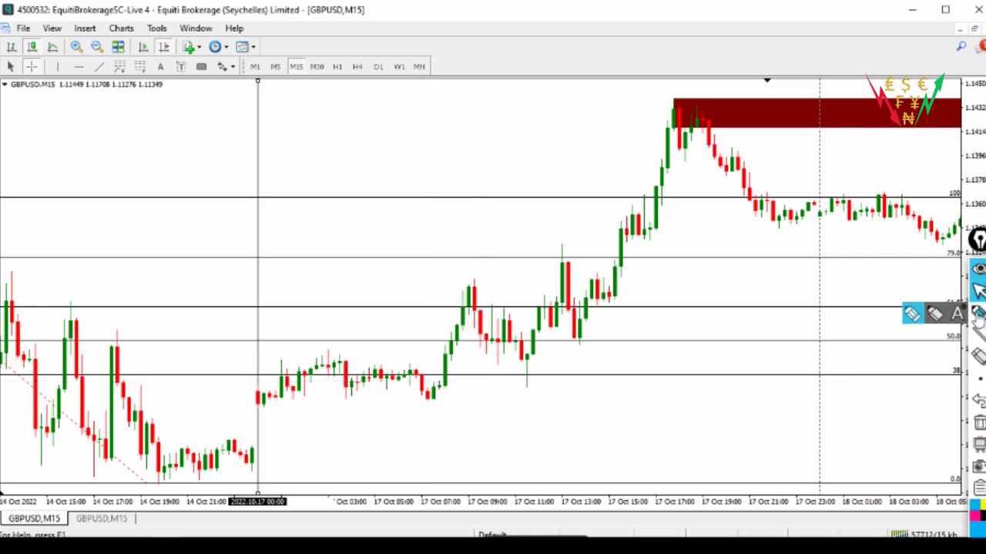
pyautogui.click(912, 320)
pyautogui.moveTo(26, 101)
pyautogui.mouseDown()
pyautogui.moveTo(25, 124)
pyautogui.moveTo(52, 122)
pyautogui.moveTo(50, 111)
pyautogui.moveTo(141, 123)
pyautogui.mouseUp()
pyautogui.moveTo(44, 157)
pyautogui.mouseDown()
pyautogui.moveTo(97, 161)
pyautogui.moveTo(126, 184)
pyautogui.moveTo(151, 171)
pyautogui.mouseUp()
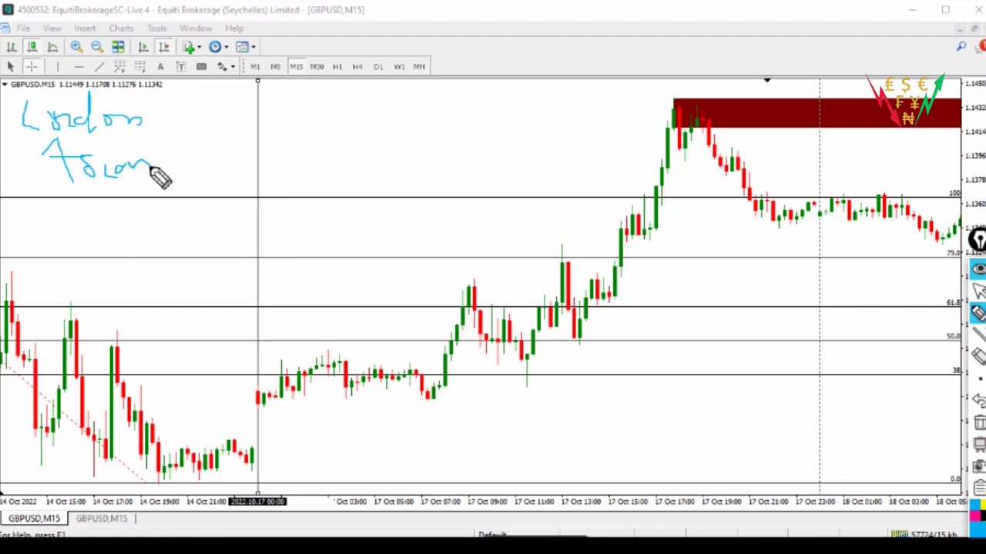
pyautogui.moveTo(221, 99)
pyautogui.mouseDown()
pyautogui.moveTo(214, 136)
pyautogui.moveTo(216, 115)
pyautogui.moveTo(236, 110)
pyautogui.moveTo(295, 127)
pyautogui.moveTo(262, 128)
pyautogui.moveTo(307, 127)
pyautogui.moveTo(316, 110)
pyautogui.moveTo(323, 136)
pyautogui.moveTo(339, 128)
pyautogui.mouseUp()
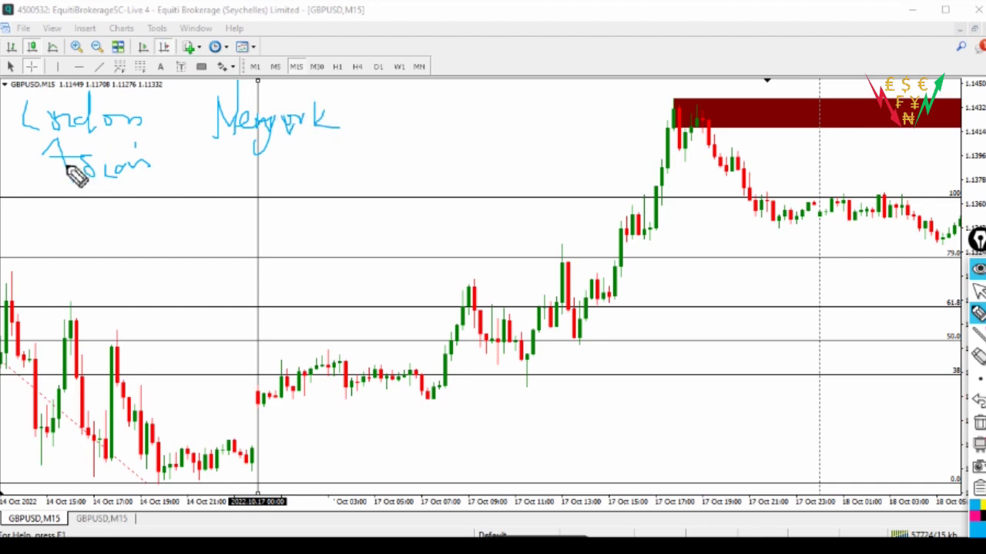
pyautogui.moveTo(58, 190)
pyautogui.mouseDown()
pyautogui.moveTo(148, 185)
pyautogui.moveTo(45, 141)
pyautogui.moveTo(165, 154)
pyautogui.moveTo(136, 193)
pyautogui.mouseUp()
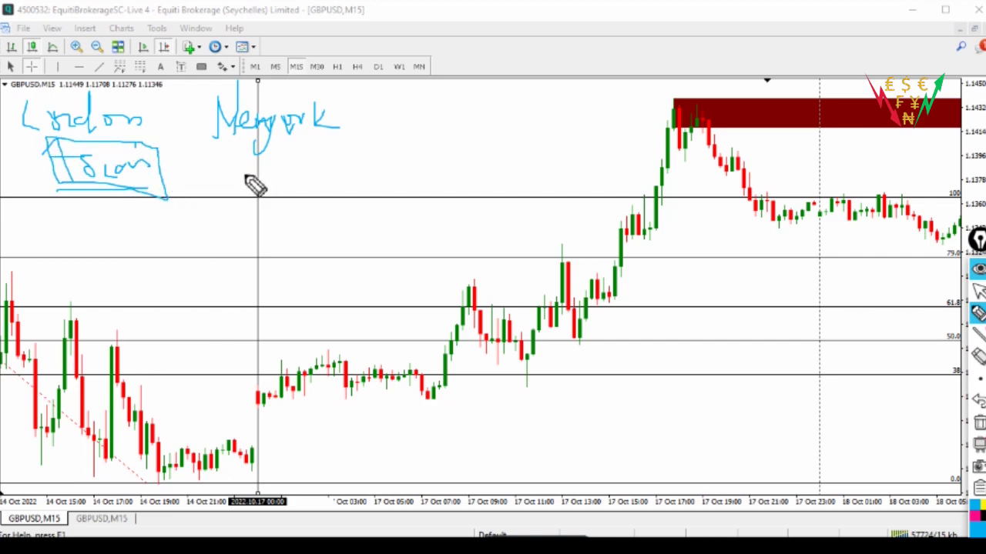
# Handwrite the session times 12am, 8am, 1pm, 10am and 15:00 beside and below the session names.
pyautogui.moveTo(213, 160)
pyautogui.mouseDown()
pyautogui.moveTo(214, 184)
pyautogui.moveTo(233, 189)
pyautogui.moveTo(297, 179)
pyautogui.mouseUp()
pyautogui.moveTo(143, 112); pyautogui.dragTo(181, 103)
pyautogui.moveTo(389, 105)
pyautogui.mouseDown()
pyautogui.moveTo(381, 125)
pyautogui.moveTo(393, 114)
pyautogui.moveTo(439, 116)
pyautogui.mouseUp()
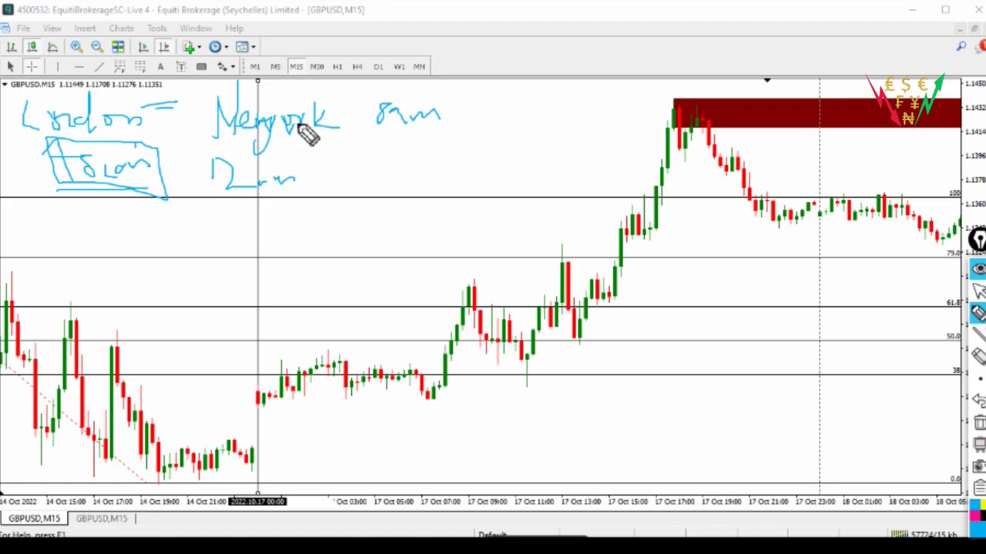
pyautogui.moveTo(380, 141)
pyautogui.mouseDown()
pyautogui.moveTo(379, 160)
pyautogui.moveTo(402, 183)
pyautogui.moveTo(406, 154)
pyautogui.moveTo(431, 154)
pyautogui.moveTo(414, 153)
pyautogui.mouseUp()
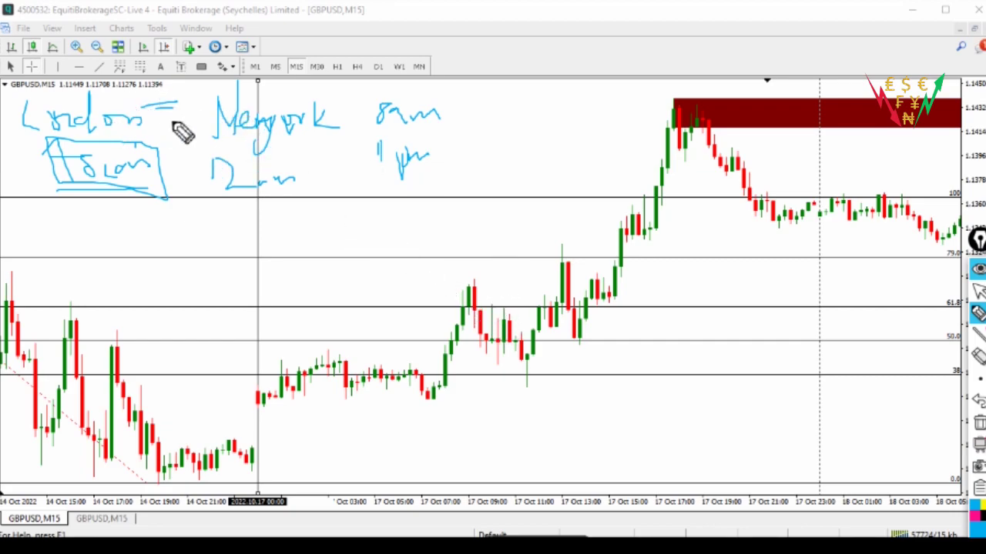
pyautogui.moveTo(477, 89)
pyautogui.mouseDown()
pyautogui.moveTo(481, 109)
pyautogui.moveTo(502, 95)
pyautogui.moveTo(560, 91)
pyautogui.mouseUp()
pyautogui.moveTo(509, 112)
pyautogui.mouseDown()
pyautogui.moveTo(513, 132)
pyautogui.moveTo(546, 112)
pyautogui.moveTo(588, 110)
pyautogui.mouseUp()
pyautogui.click(555, 124)
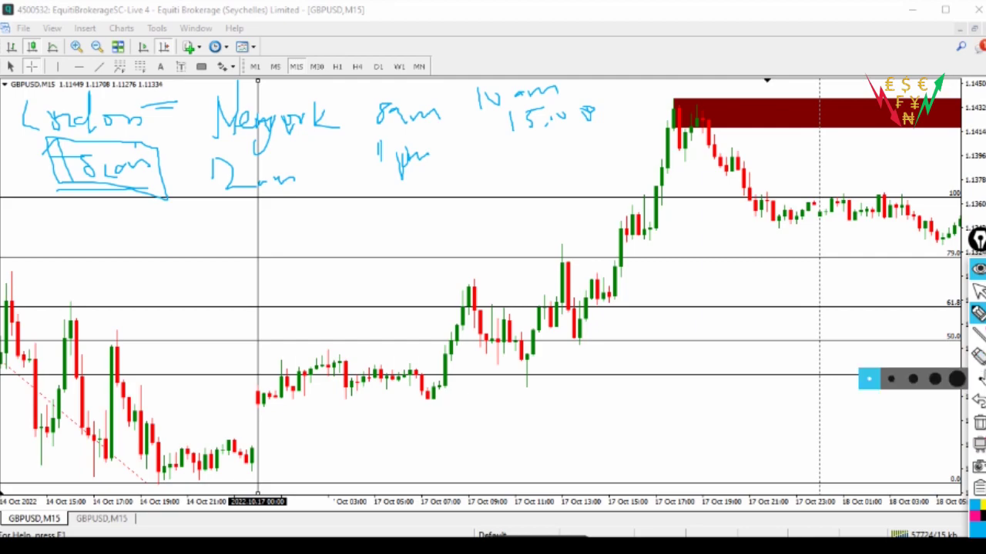
# Clear all handwritten session notes and inspect the 17 October 10:00 candle with the crosshair.
pyautogui.click(979, 425)
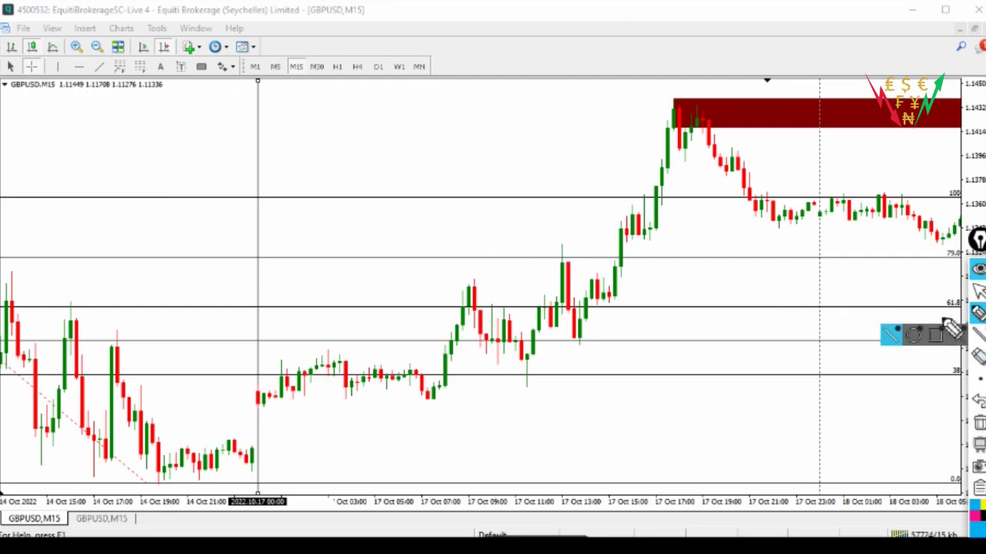
pyautogui.click(978, 293)
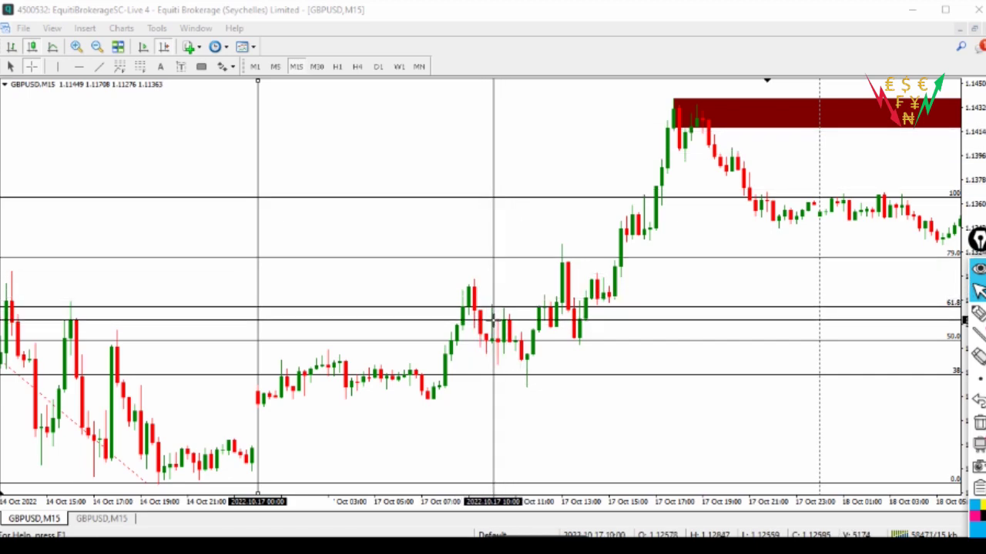
pyautogui.click(496, 325)
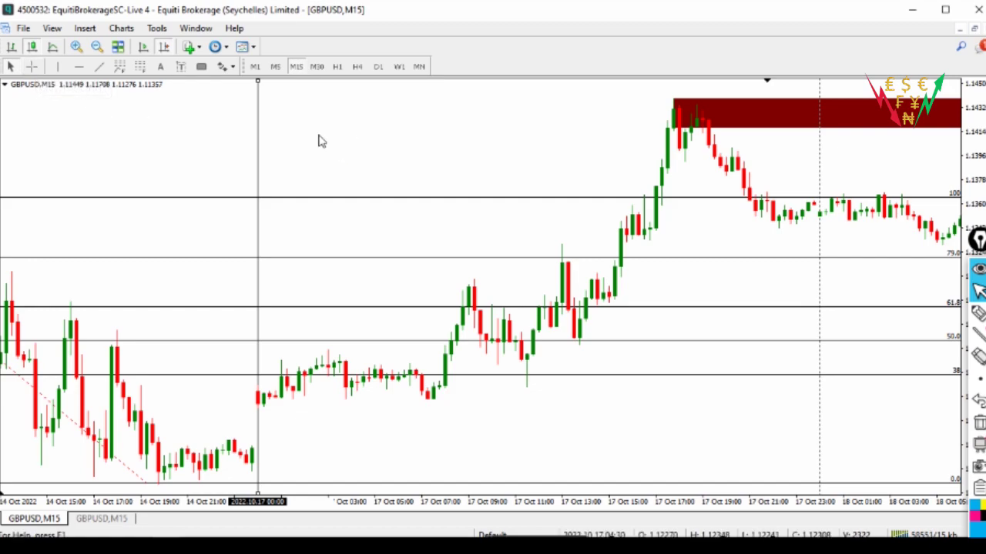
pyautogui.click(30, 67)
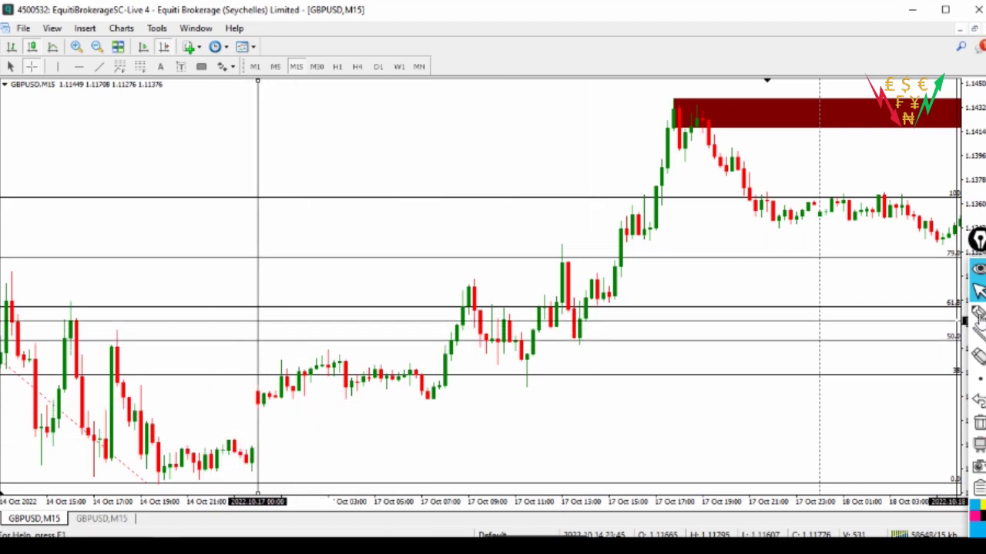
# Mark the upper and lower edges of the 17 October opening gap with blue pen lines, and clear them.
pyautogui.moveTo(978, 313)
pyautogui.click(911, 313)
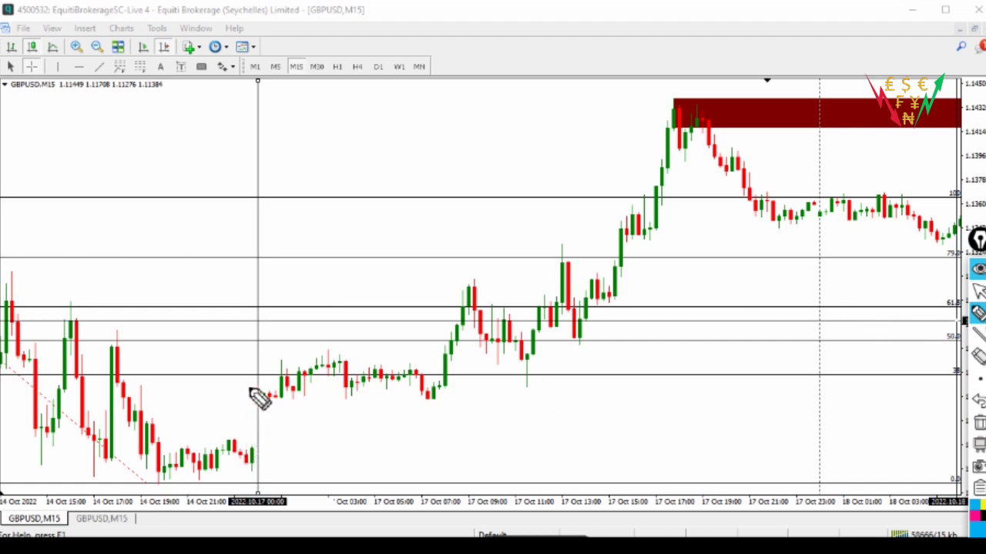
pyautogui.moveTo(247, 406); pyautogui.dragTo(275, 407)
pyautogui.moveTo(245, 445); pyautogui.dragTo(331, 445)
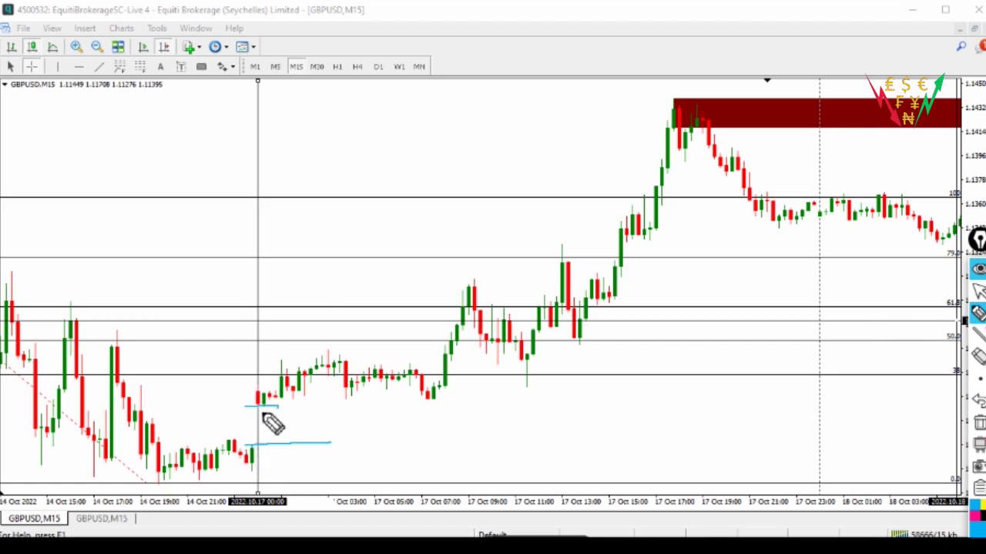
pyautogui.moveTo(263, 407); pyautogui.dragTo(345, 406)
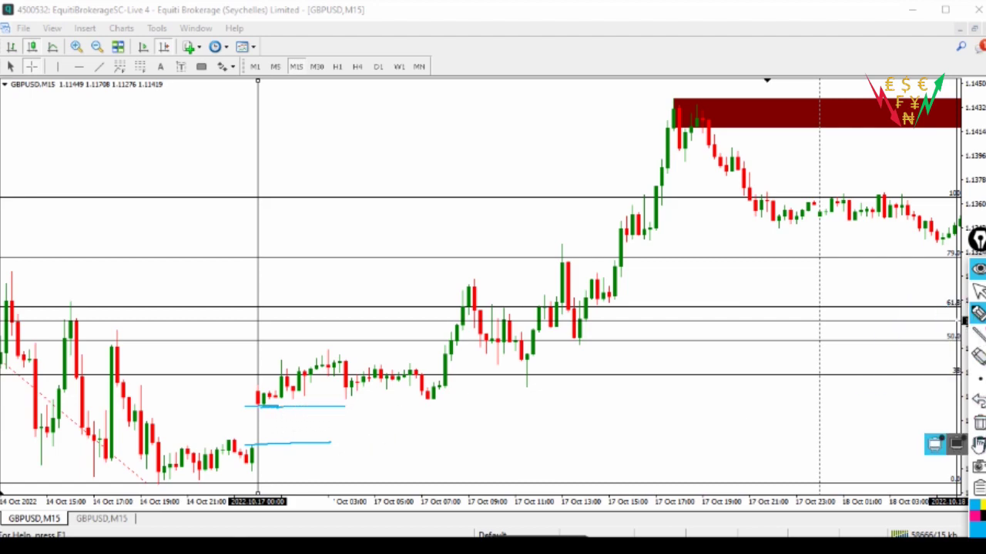
pyautogui.click(978, 423)
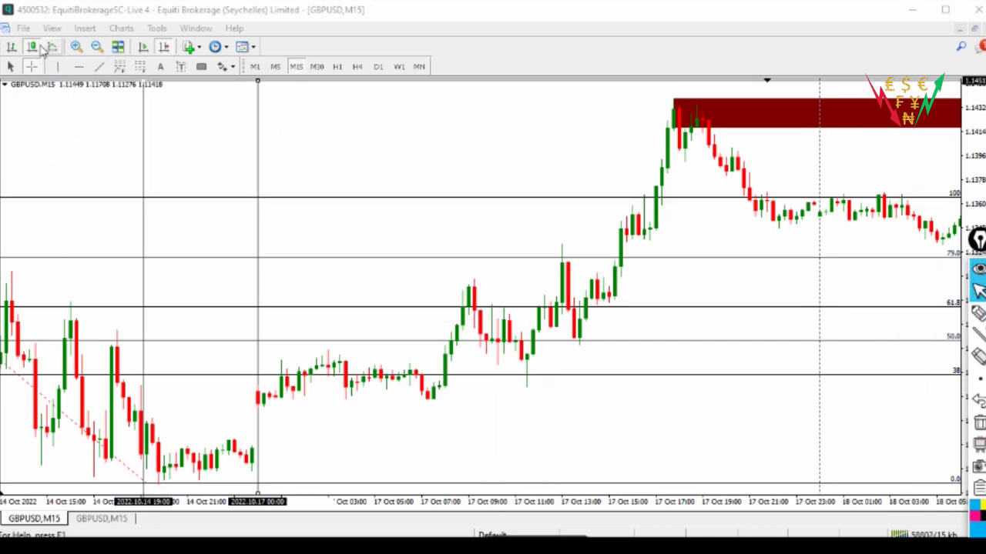
# Add a horizontal line and place it at 1.12083, along the upper edge of the 17 October gap.
pyautogui.click(77, 67)
pyautogui.click(184, 387)
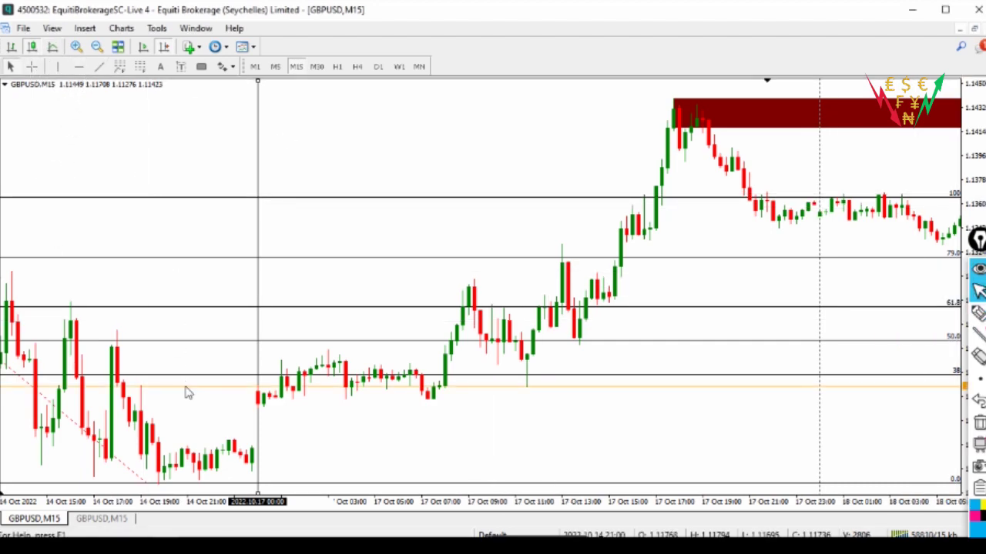
pyautogui.scroll(3, 196, 396)
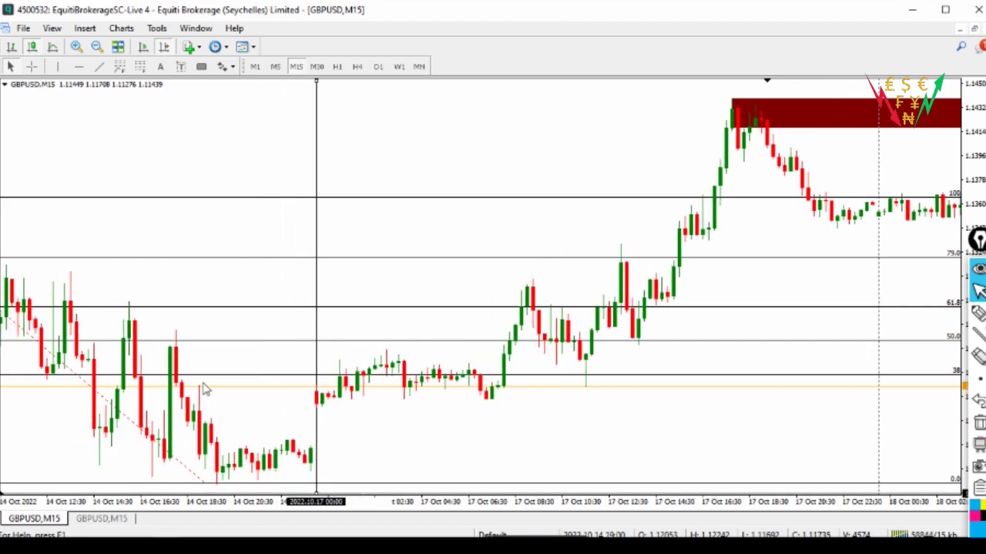
pyautogui.moveTo(208, 390); pyautogui.dragTo(214, 409)
# Examine how price moves around the horizontal line from 18 to 20 October, and return to the 17 October gap.
pyautogui.moveTo(622, 156); pyautogui.dragTo(59, 158)
pyautogui.moveTo(856, 221); pyautogui.dragTo(171, 184)
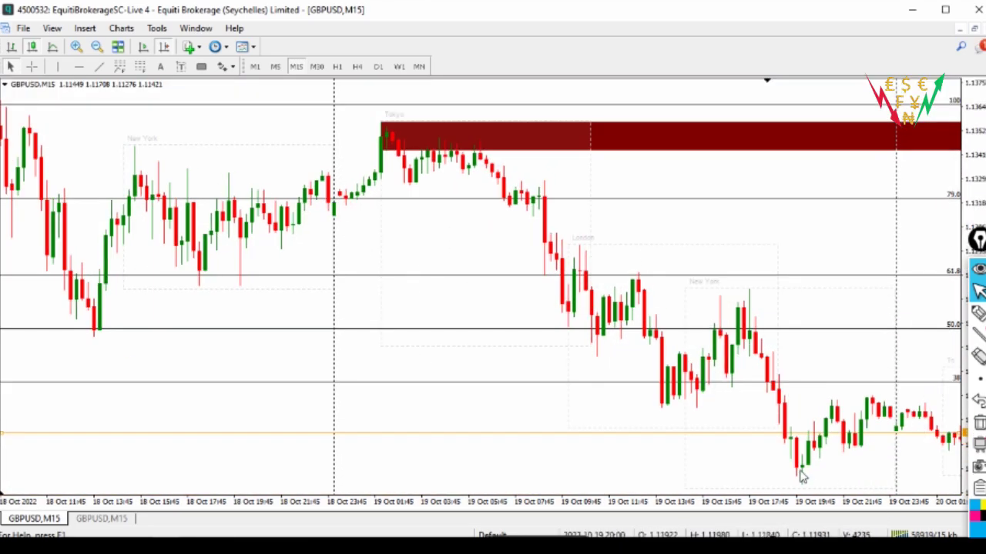
pyautogui.moveTo(819, 259); pyautogui.dragTo(400, 240)
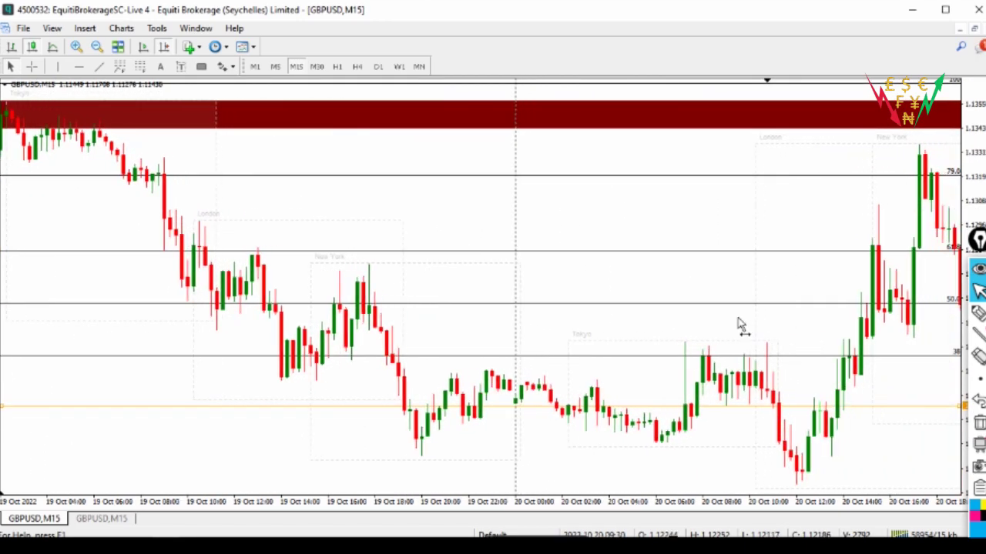
pyautogui.moveTo(740, 326); pyautogui.dragTo(528, 424)
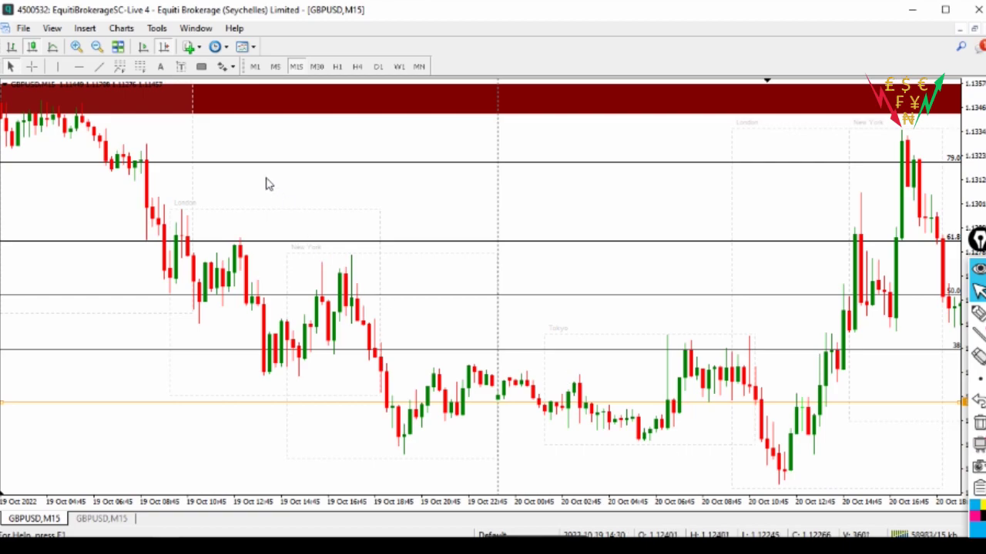
pyautogui.moveTo(261, 162); pyautogui.dragTo(731, 168)
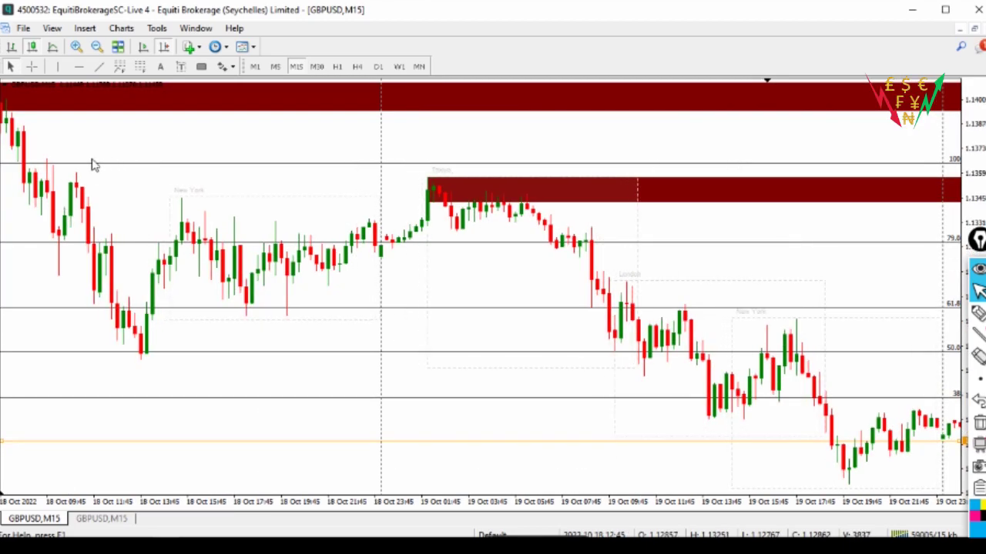
pyautogui.moveTo(110, 144); pyautogui.dragTo(560, 146)
pyautogui.moveTo(359, 178); pyautogui.dragTo(567, 177)
pyautogui.moveTo(226, 185); pyautogui.dragTo(513, 183)
pyautogui.moveTo(237, 183); pyautogui.dragTo(284, 411)
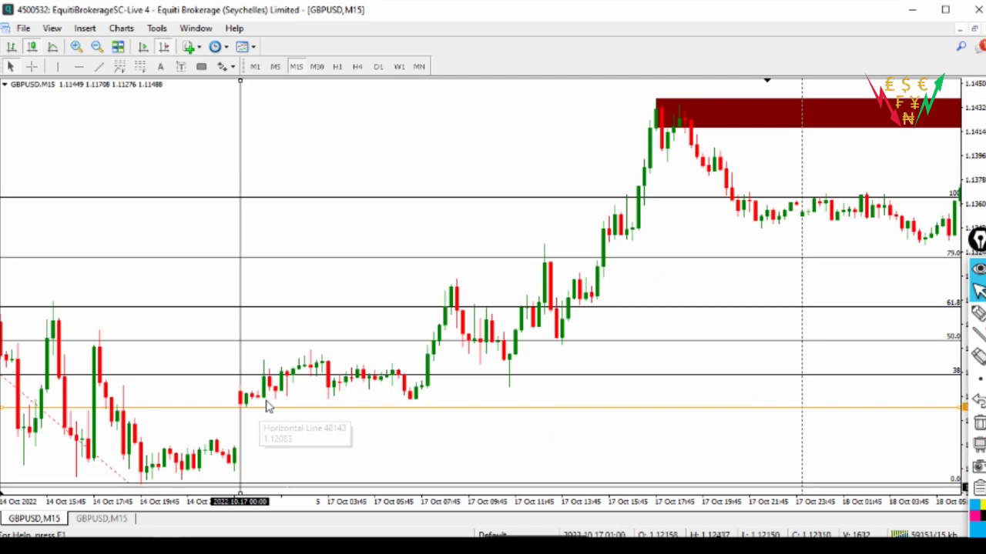
# Move the horizontal line at the 17 October gap up onto the 38 Fibonacci level, at 1.12333.
pyautogui.moveTo(116, 185); pyautogui.dragTo(321, 172)
pyautogui.moveTo(222, 171); pyautogui.dragTo(248, 172)
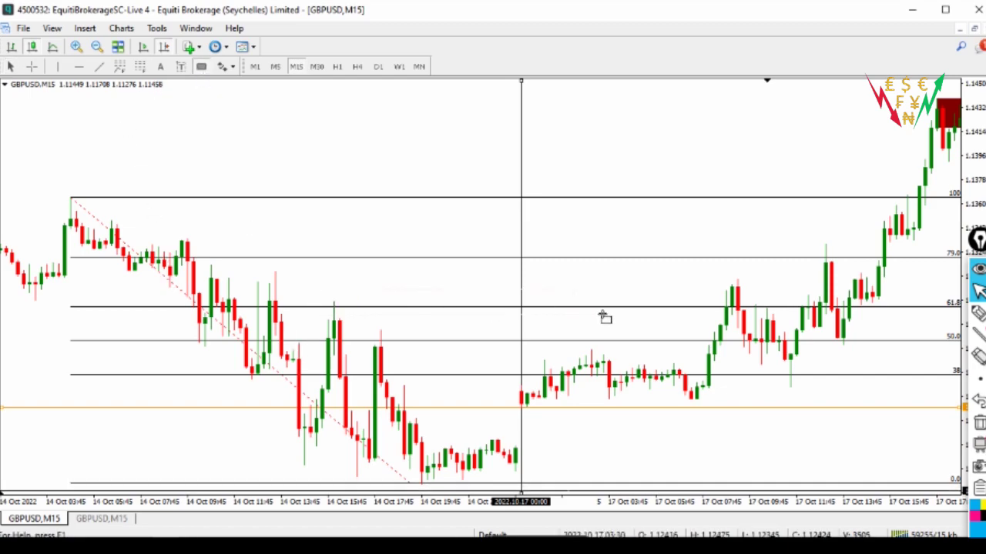
pyautogui.moveTo(596, 316); pyautogui.dragTo(377, 297)
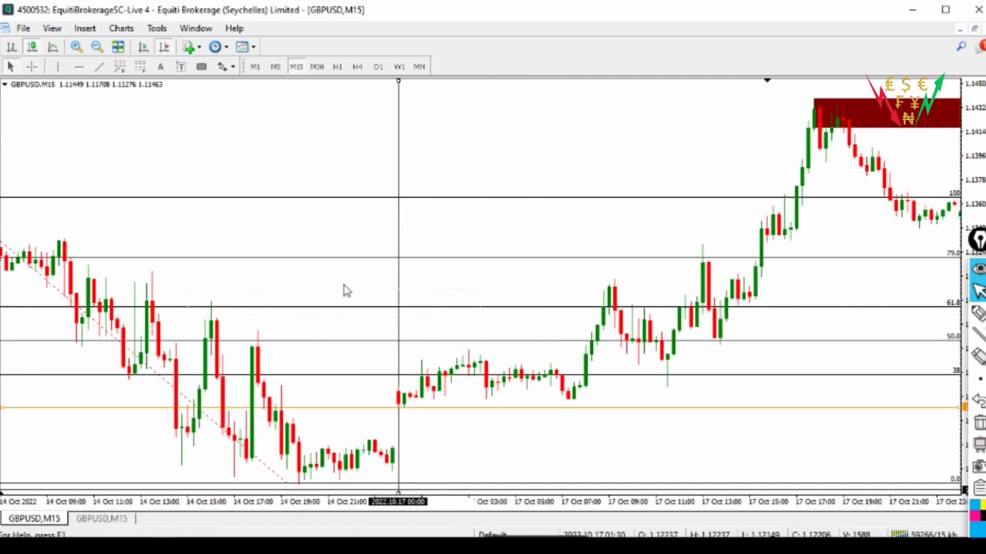
pyautogui.rightClick(130, 359)
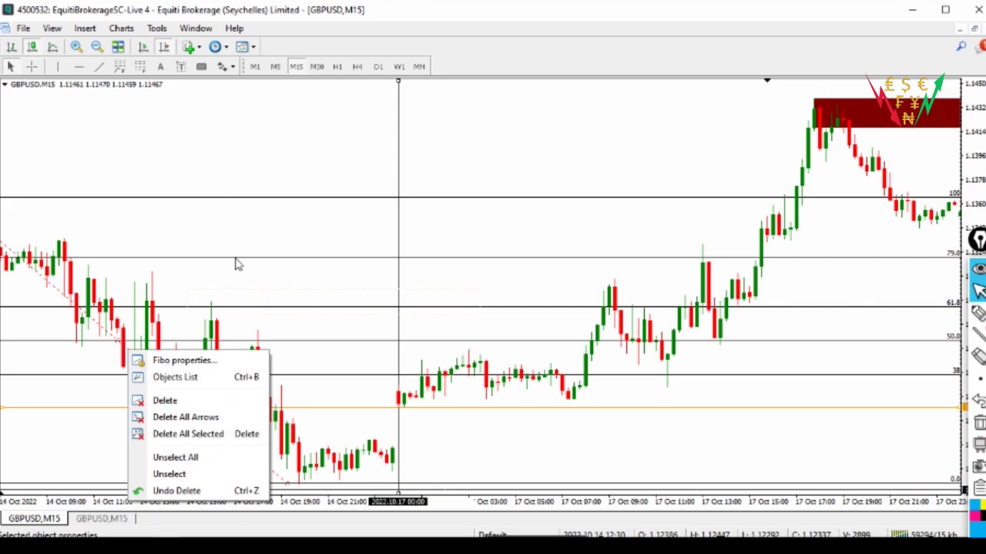
pyautogui.moveTo(224, 281); pyautogui.dragTo(256, 176)
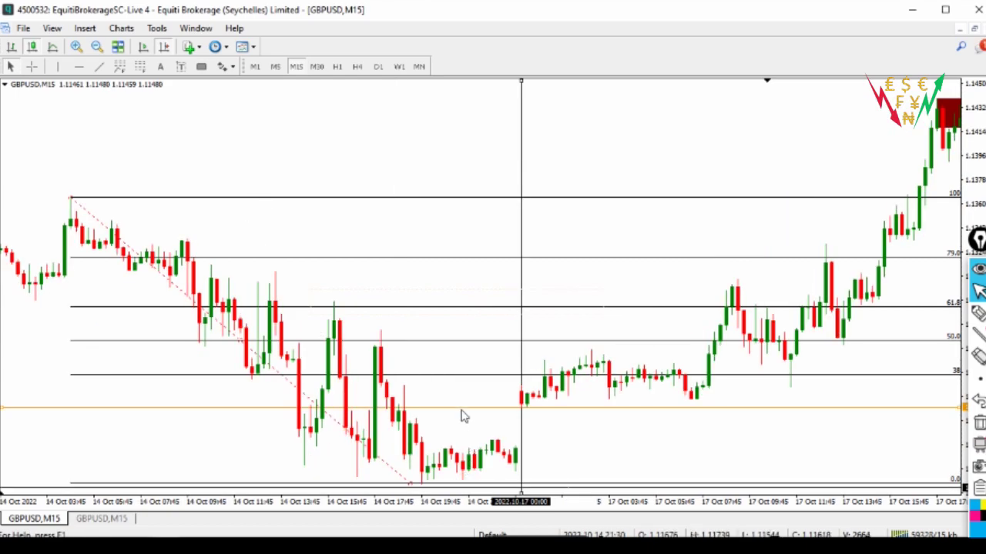
pyautogui.moveTo(462, 409); pyautogui.dragTo(465, 379)
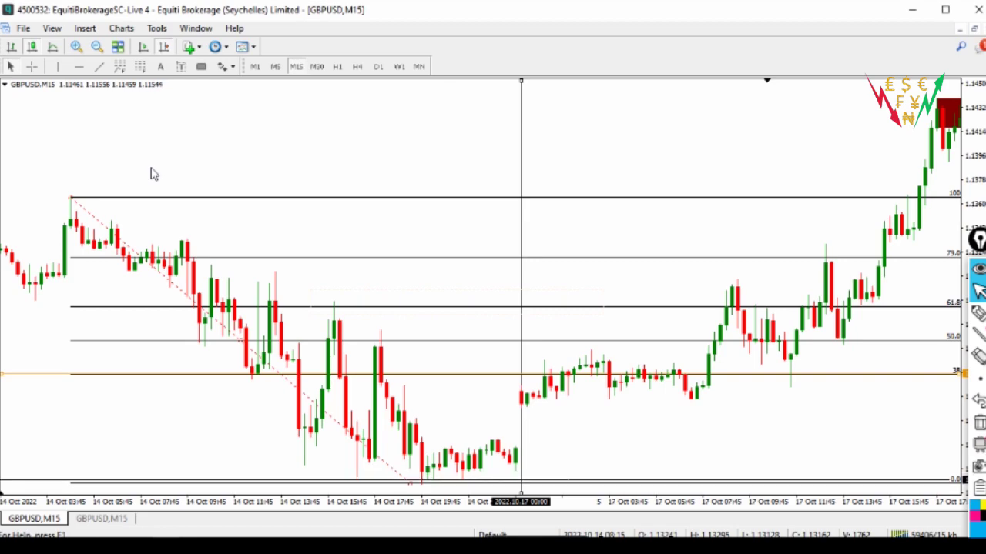
# Add three horizontal lines on the 50.0, 61.8 and 79.0 Fibonacci levels, aligning the highest one exactly with its level.
pyautogui.scroll(-5, 165, 198)
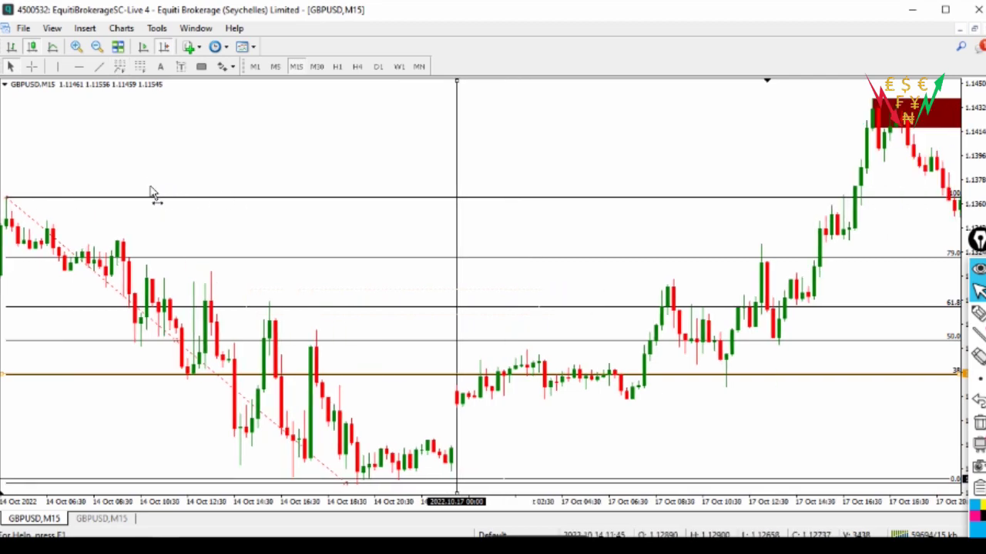
pyautogui.click(79, 67)
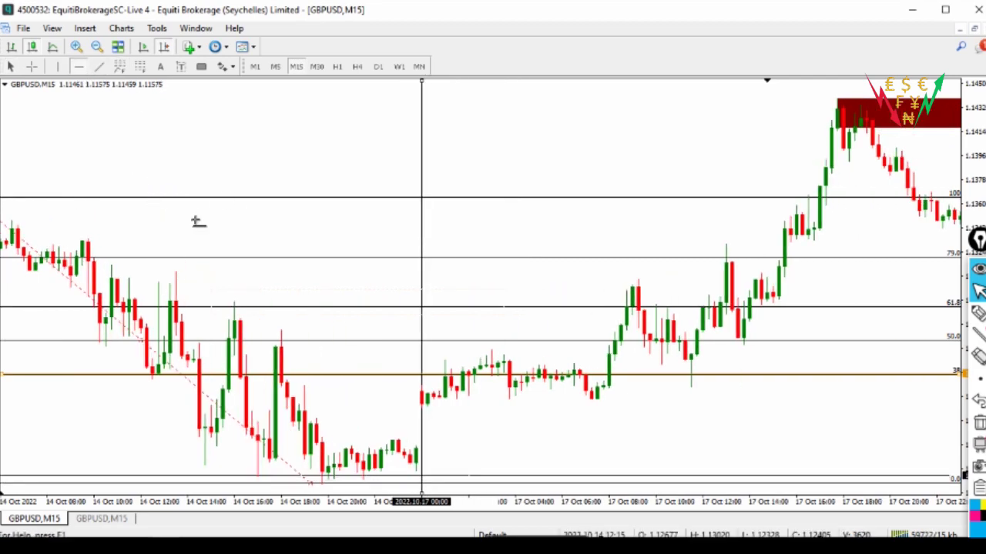
pyautogui.click(317, 344)
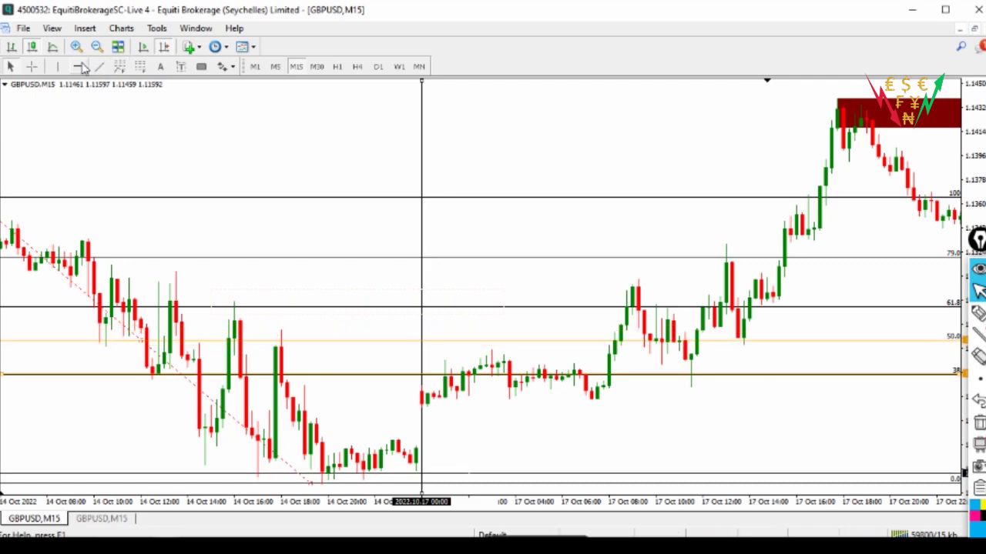
pyautogui.click(313, 306)
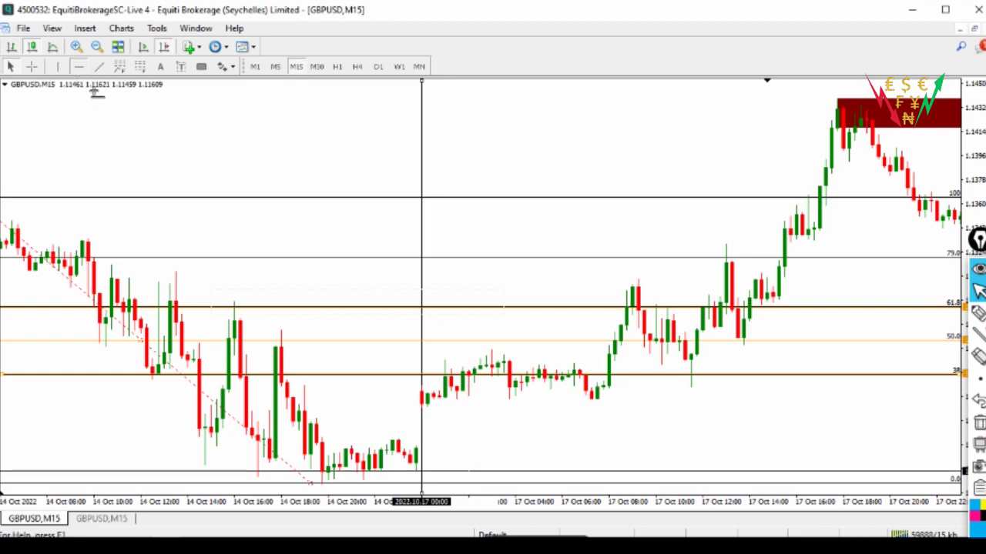
pyautogui.click(77, 67)
pyautogui.click(248, 259)
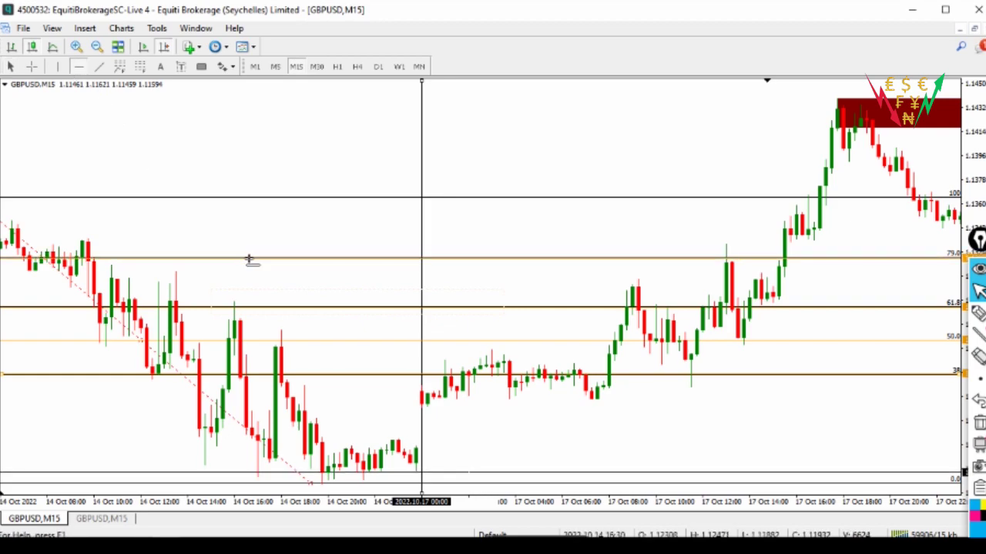
pyautogui.moveTo(249, 259); pyautogui.dragTo(248, 257)
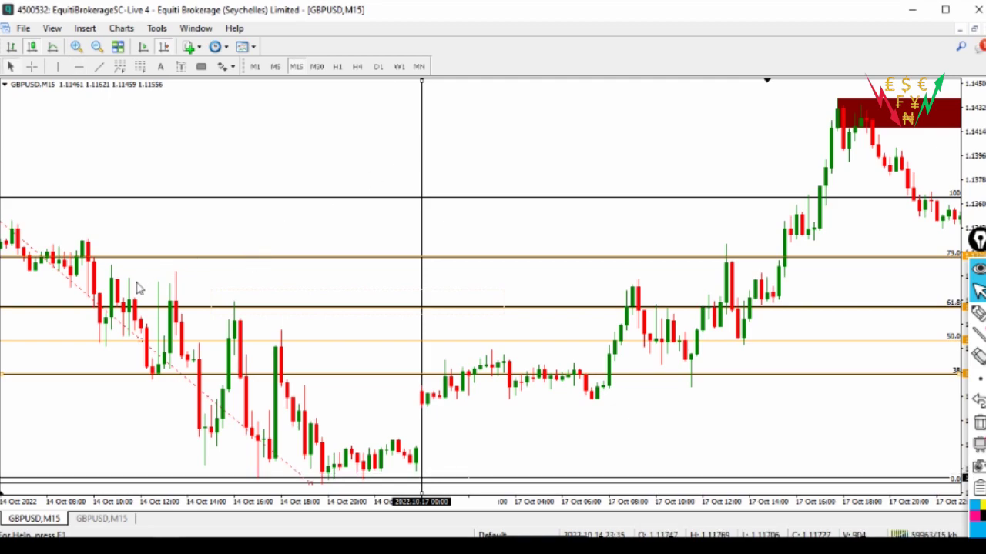
# Delete the Fibonacci retracement from the 14 October decline, keeping the horizontal lines.
pyautogui.scroll(4, 231, 163)
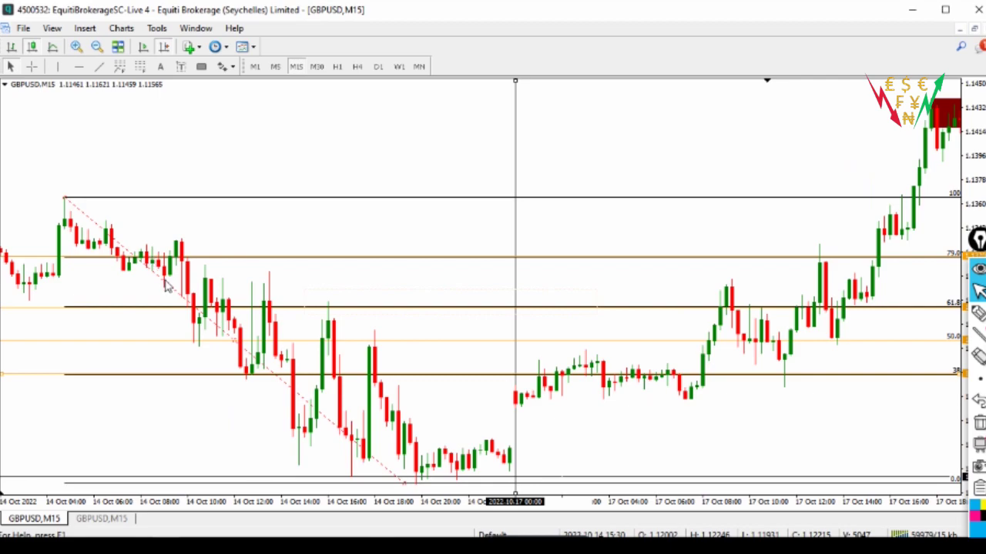
pyautogui.rightClick(165, 282)
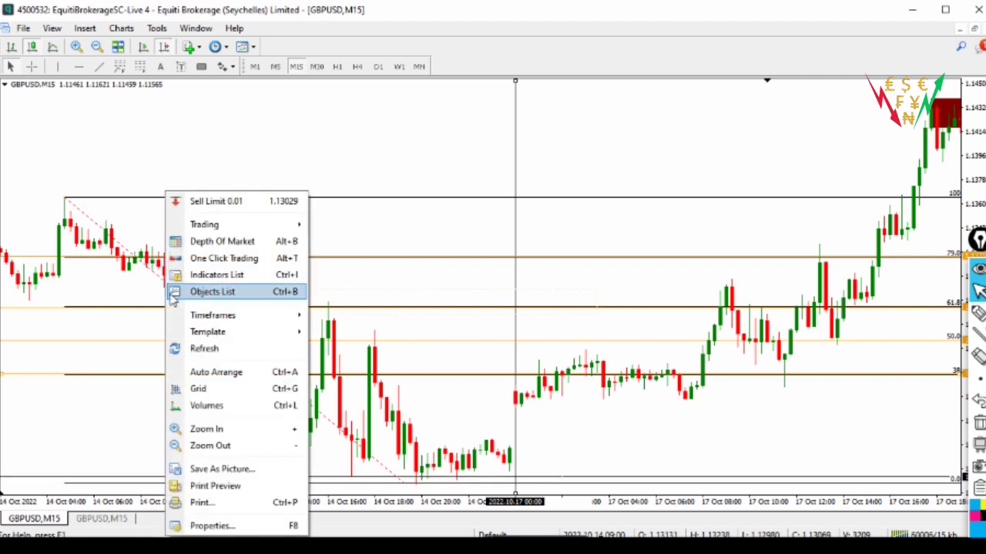
pyautogui.click(161, 295)
pyautogui.scroll(-2, 163, 295)
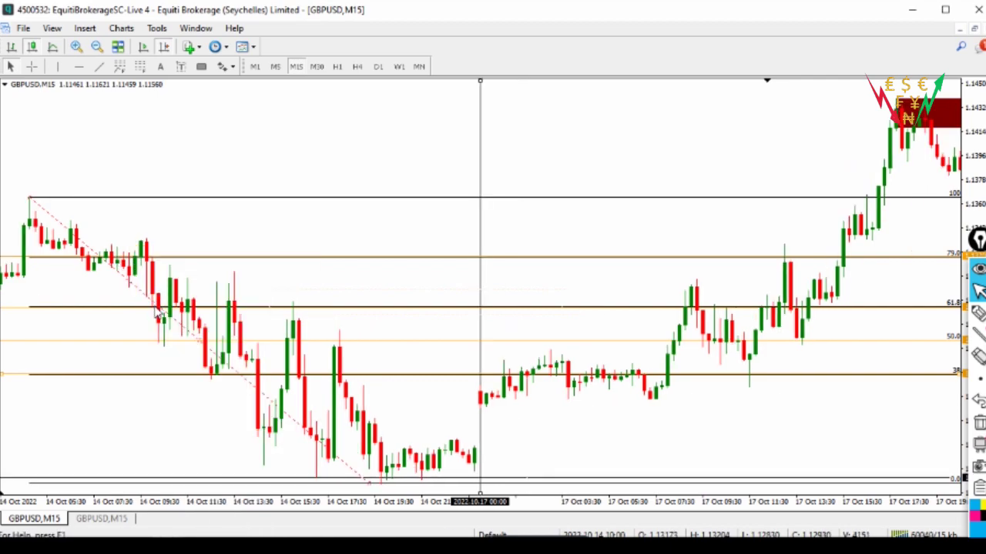
pyautogui.rightClick(158, 312)
pyautogui.click(189, 352)
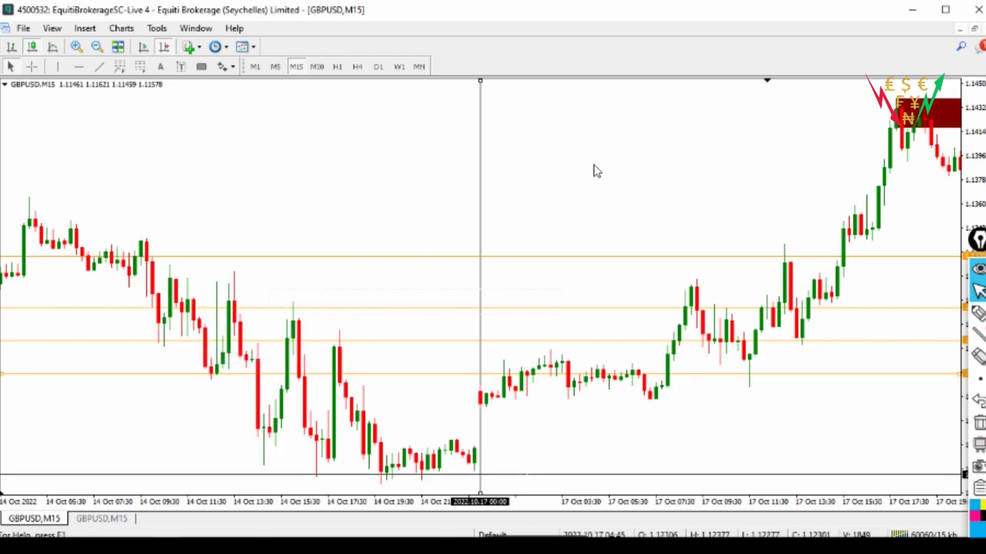
# Underline the highs of the early 17 October range and circle the rally after it with the blue pen, and clear the marks.
pyautogui.scroll(-5, 408, 159)
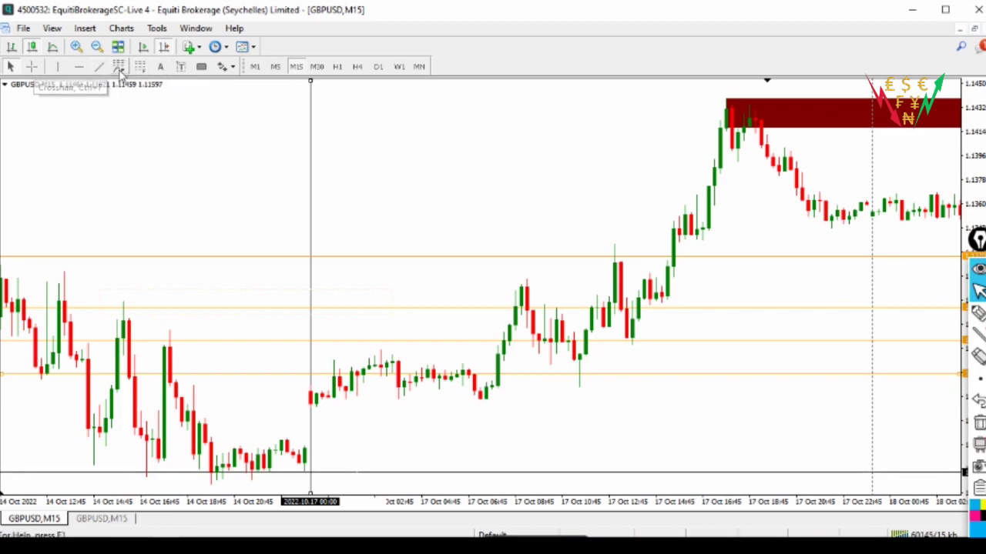
pyautogui.click(32, 66)
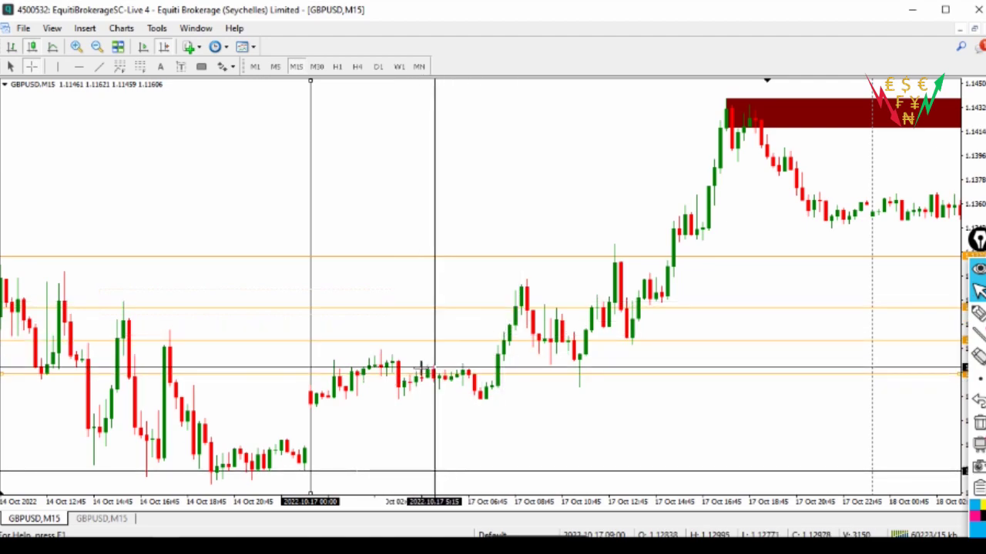
pyautogui.moveTo(913, 312)
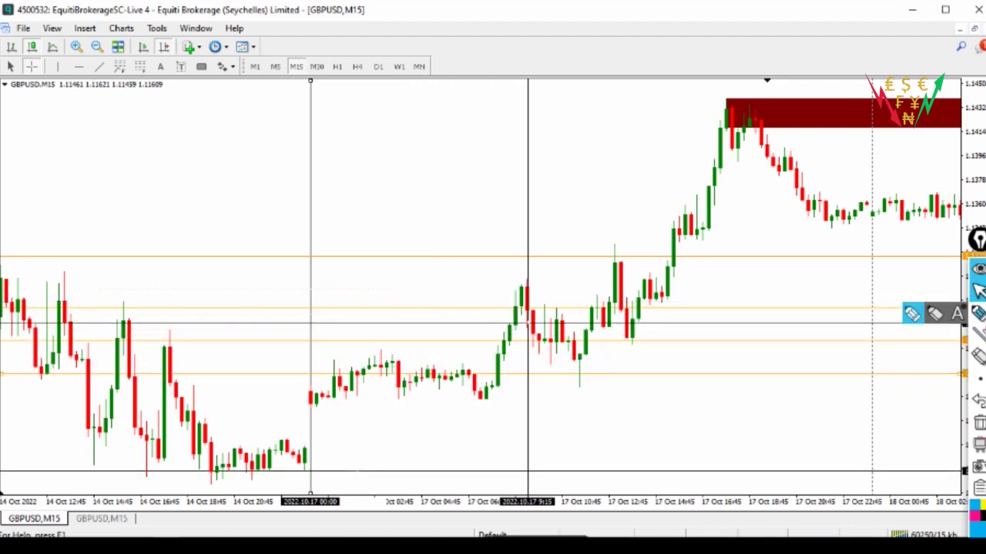
pyautogui.click(911, 313)
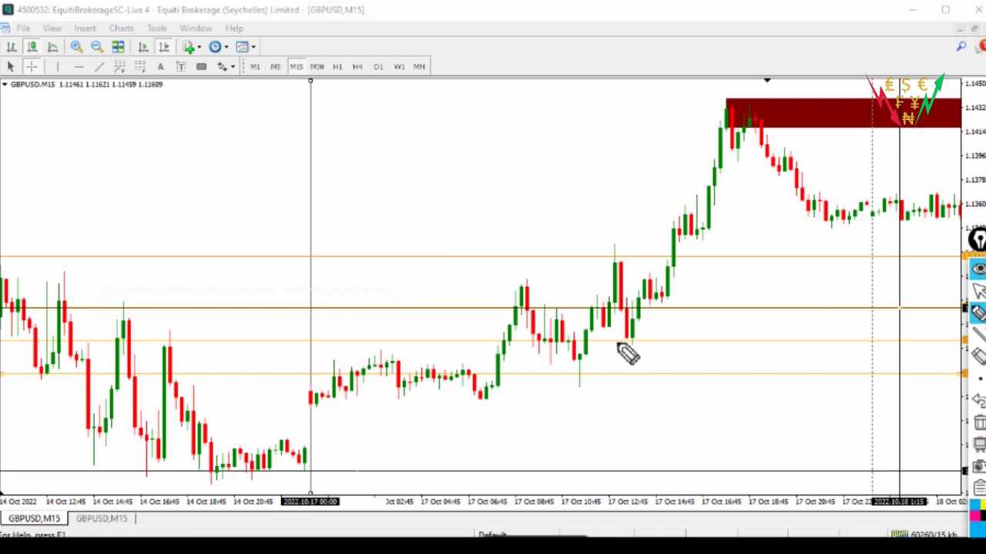
pyautogui.moveTo(483, 402); pyautogui.dragTo(545, 277)
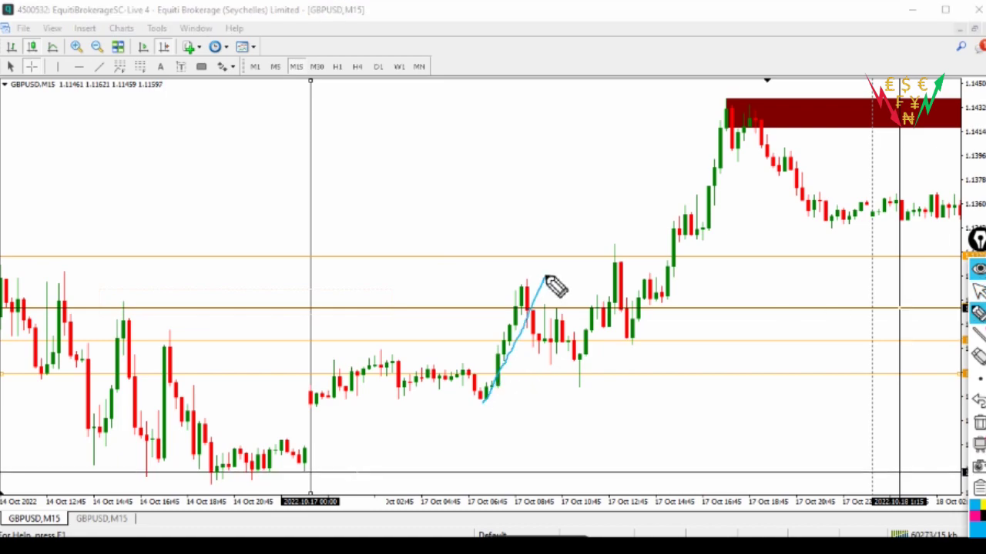
pyautogui.moveTo(336, 359)
pyautogui.mouseDown()
pyautogui.moveTo(510, 356)
pyautogui.moveTo(330, 355)
pyautogui.moveTo(452, 361)
pyautogui.mouseUp()
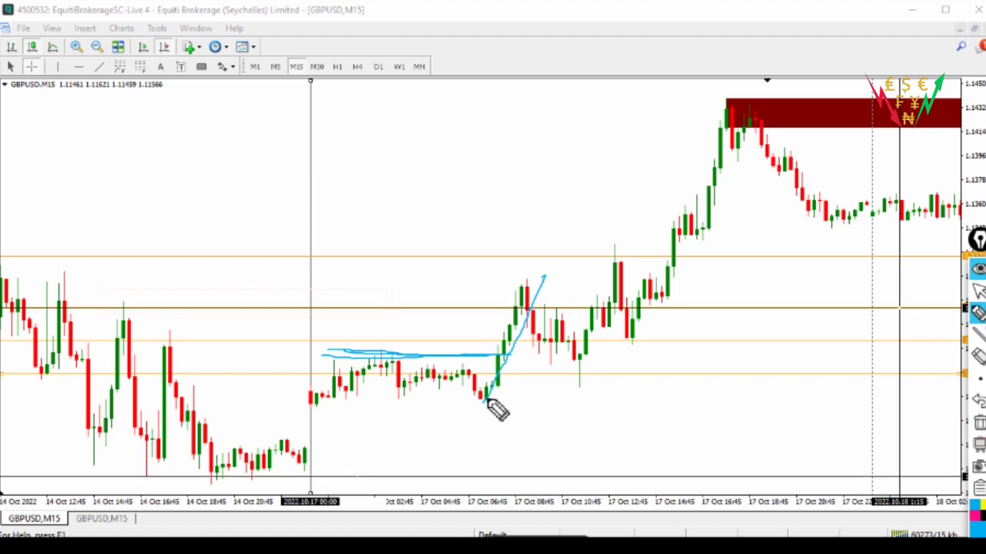
pyautogui.moveTo(490, 398)
pyautogui.mouseDown()
pyautogui.moveTo(528, 336)
pyautogui.moveTo(516, 275)
pyautogui.mouseUp()
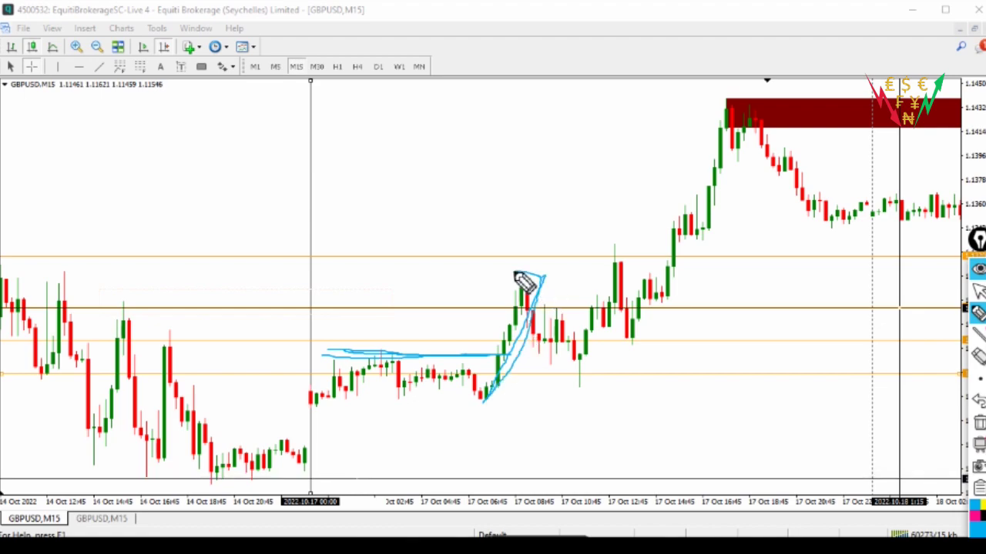
pyautogui.moveTo(475, 410)
pyautogui.mouseDown()
pyautogui.moveTo(530, 324)
pyautogui.moveTo(500, 294)
pyautogui.mouseUp()
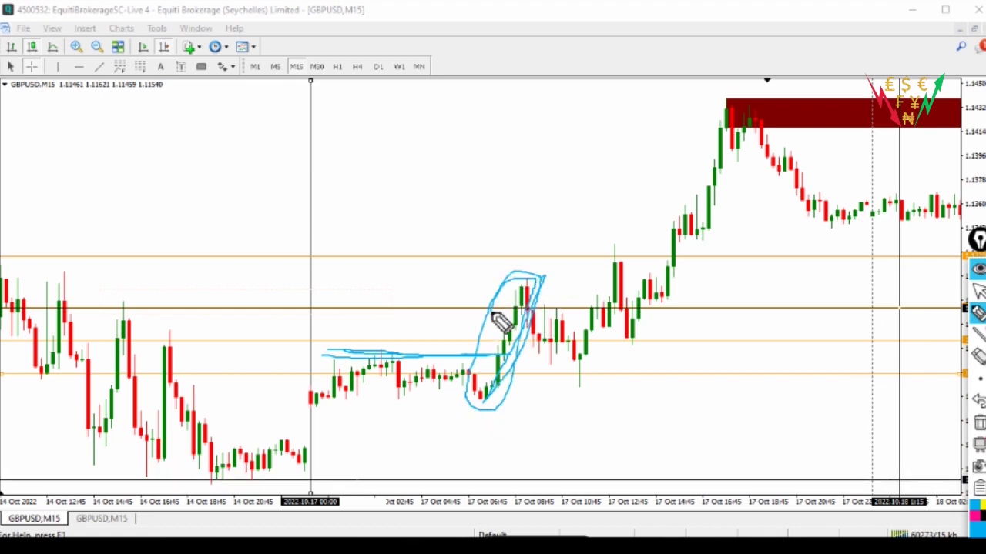
pyautogui.moveTo(330, 363); pyautogui.dragTo(487, 353)
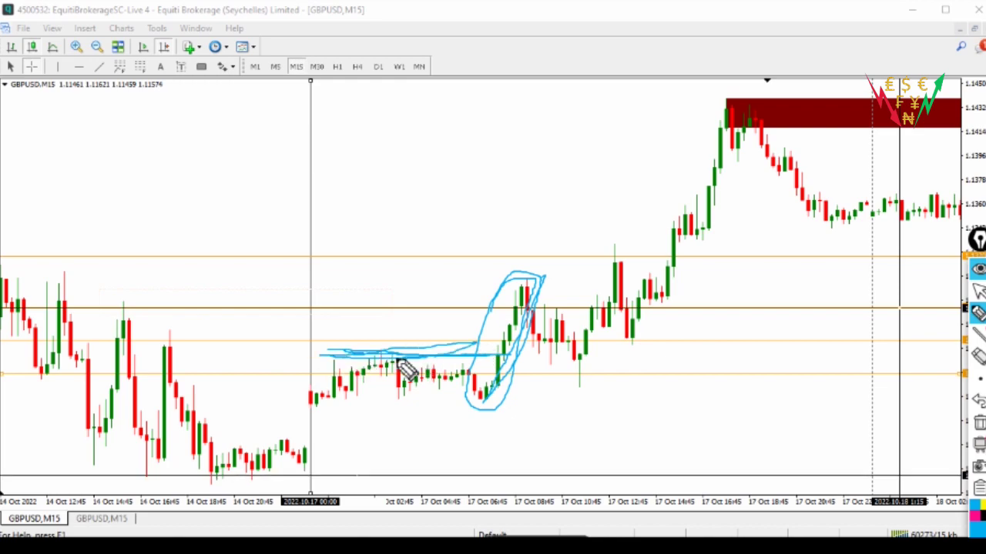
pyautogui.moveTo(428, 369)
pyautogui.mouseDown()
pyautogui.moveTo(488, 359)
pyautogui.moveTo(400, 359)
pyautogui.moveTo(510, 370)
pyautogui.mouseUp()
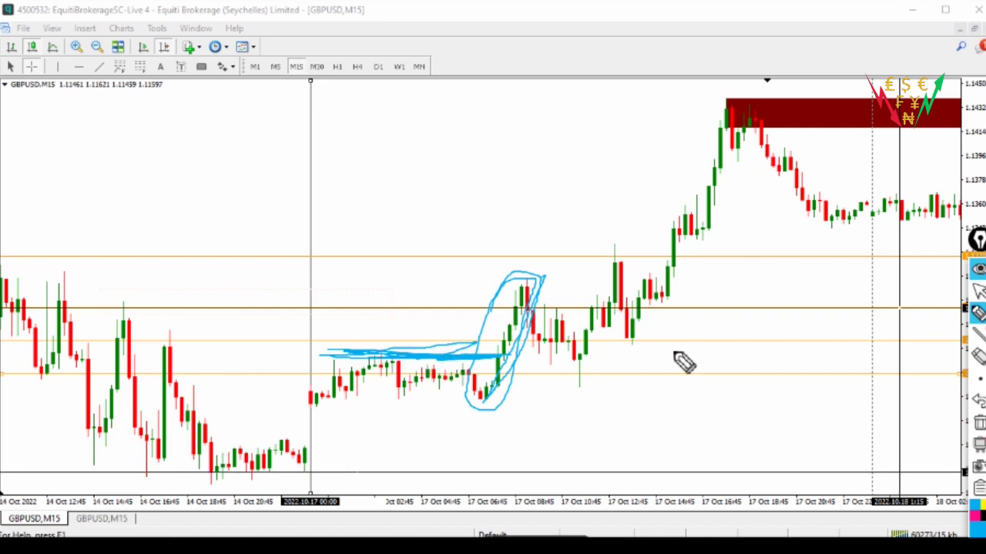
pyautogui.click(979, 425)
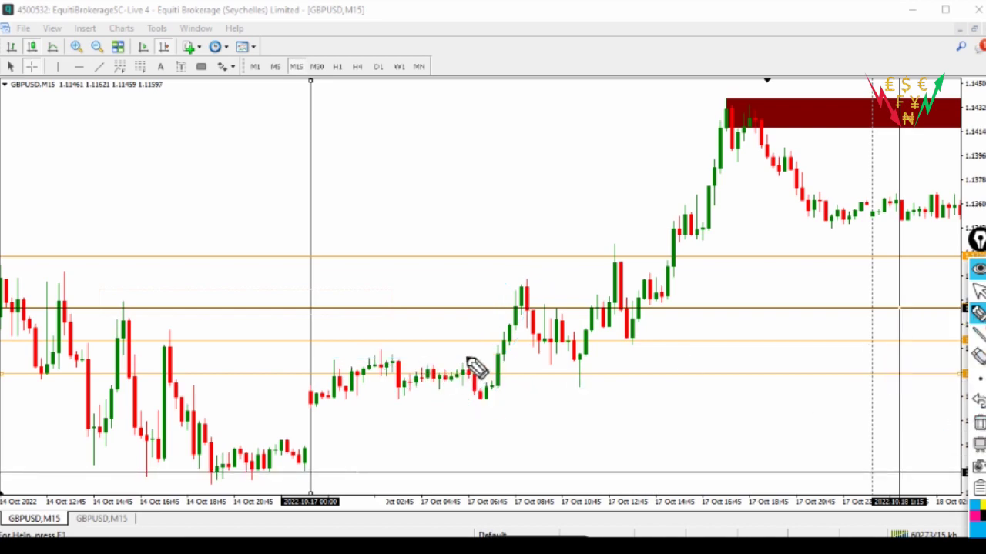
# Sketch the 17 October rise, pullback and second rise toward the red zone in blue pen, circle the first rally, and clear everything.
pyautogui.moveTo(502, 368)
pyautogui.mouseDown()
pyautogui.moveTo(576, 251)
pyautogui.moveTo(492, 400)
pyautogui.moveTo(562, 252)
pyautogui.moveTo(603, 372)
pyautogui.moveTo(725, 156)
pyautogui.mouseUp()
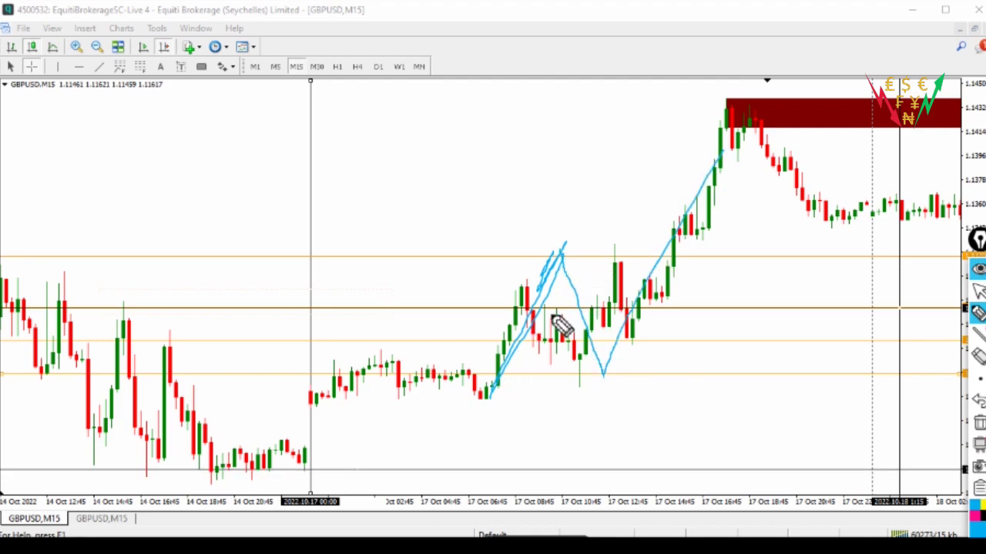
pyautogui.moveTo(485, 401)
pyautogui.mouseDown()
pyautogui.moveTo(530, 296)
pyautogui.moveTo(495, 359)
pyautogui.mouseUp()
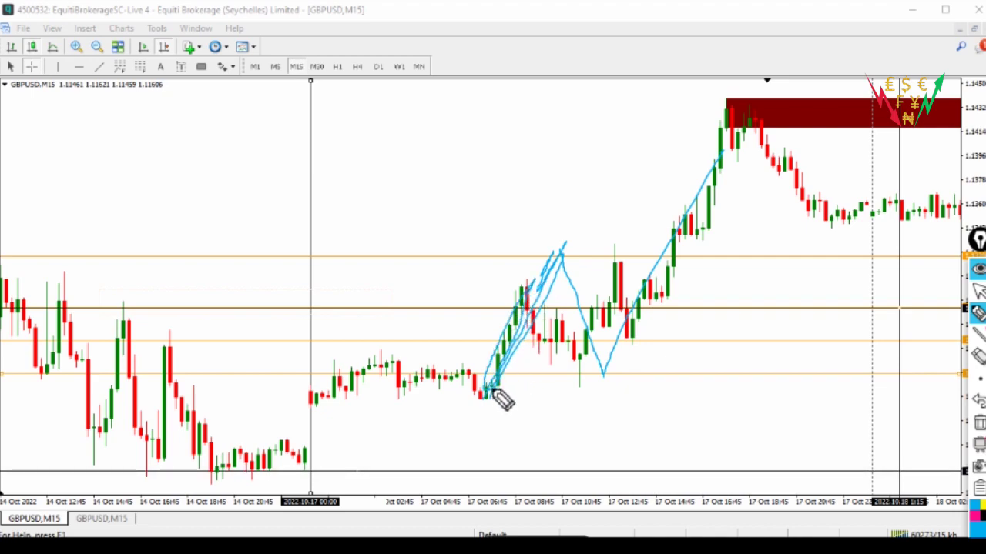
pyautogui.moveTo(555, 292); pyautogui.dragTo(465, 352)
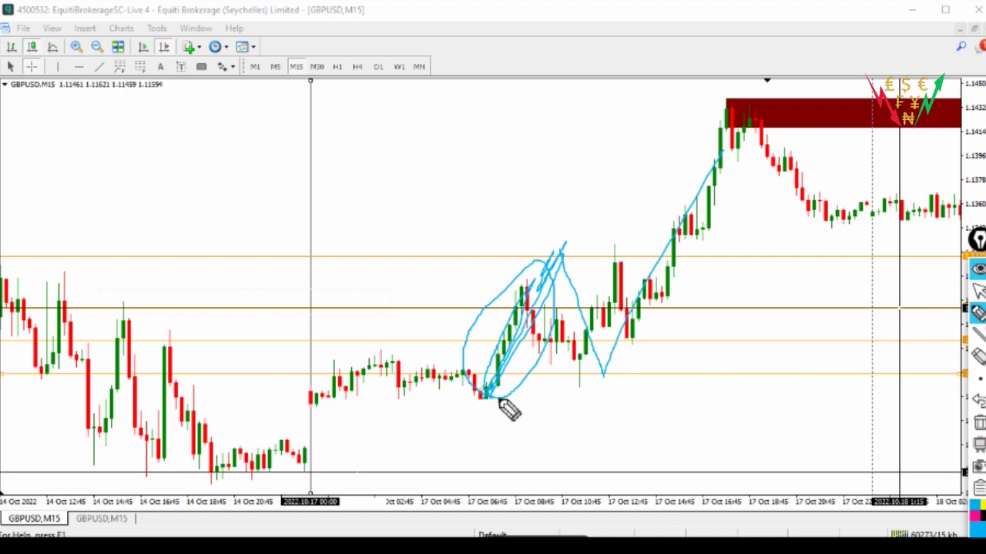
pyautogui.click(978, 291)
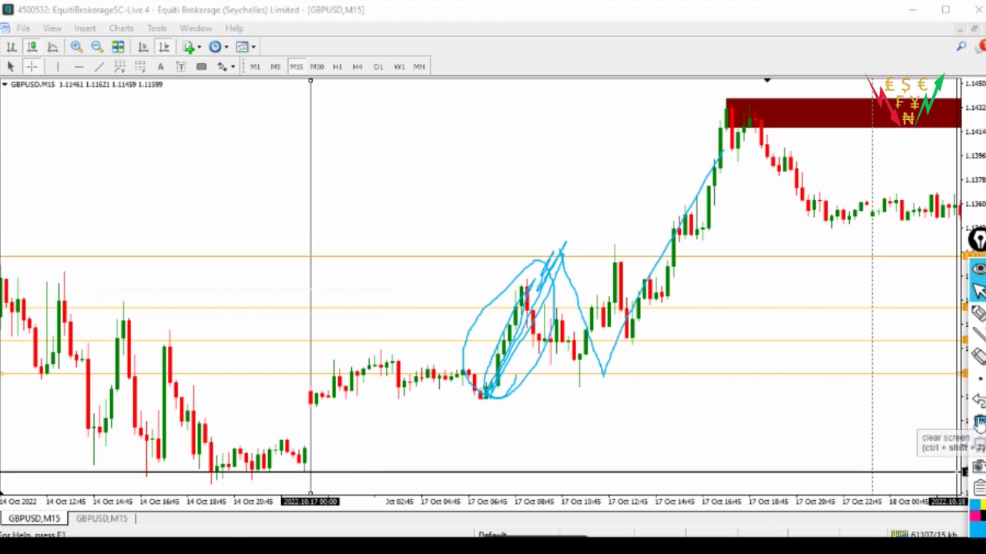
pyautogui.click(979, 422)
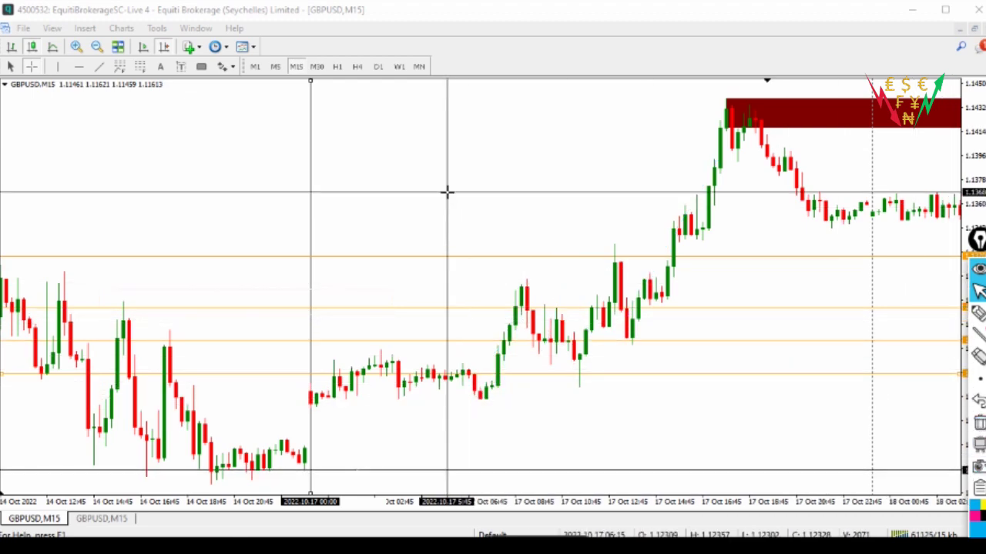
# Inspect the 17 October candles at 10:45, 08:45 and 10:00 with the crosshair.
pyautogui.click(457, 198)
pyautogui.click(31, 66)
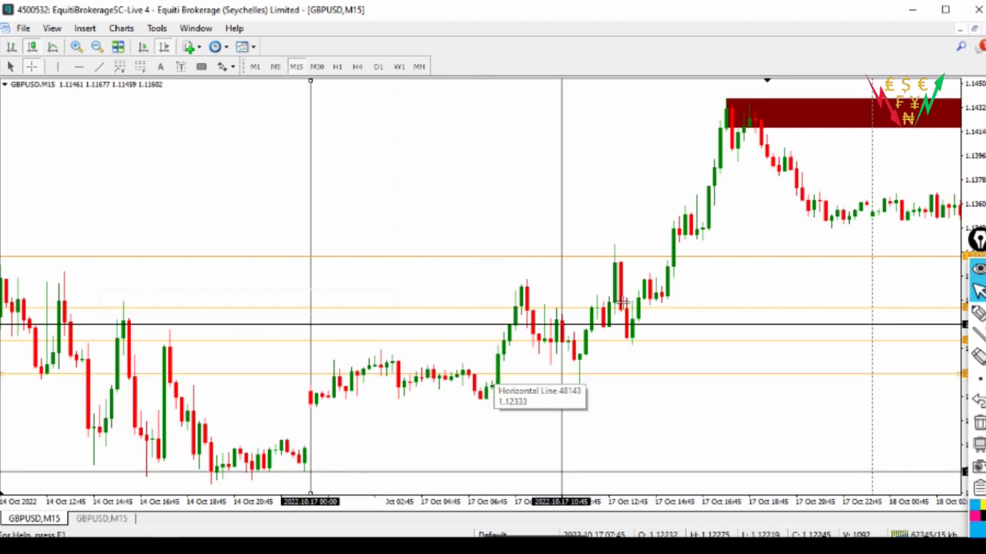
pyautogui.moveTo(584, 340); pyautogui.dragTo(581, 329)
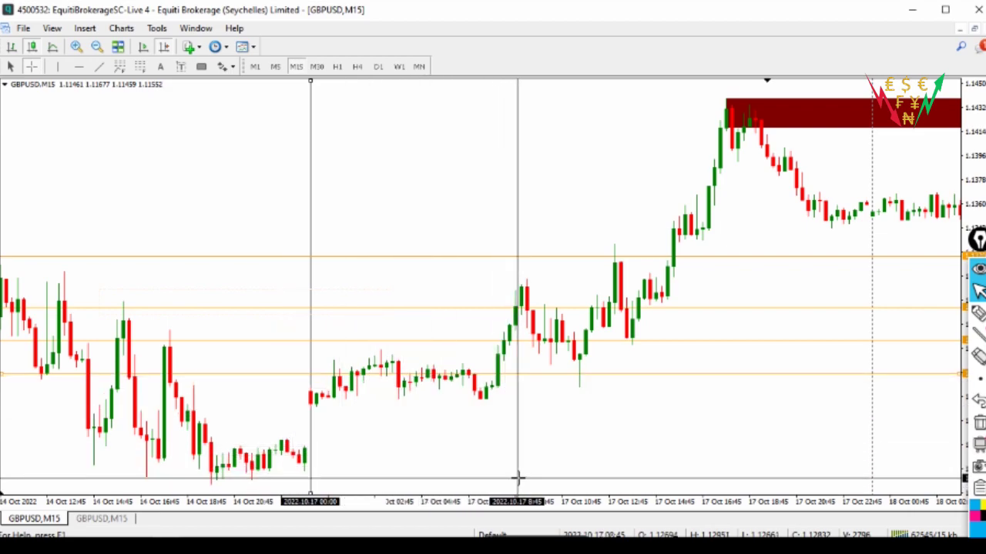
pyautogui.press('Escape')
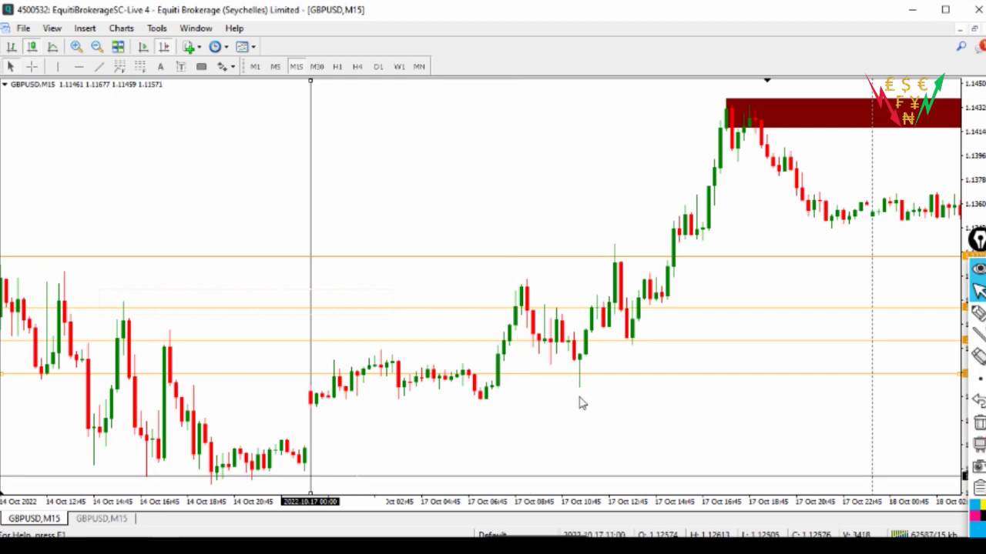
pyautogui.click(31, 66)
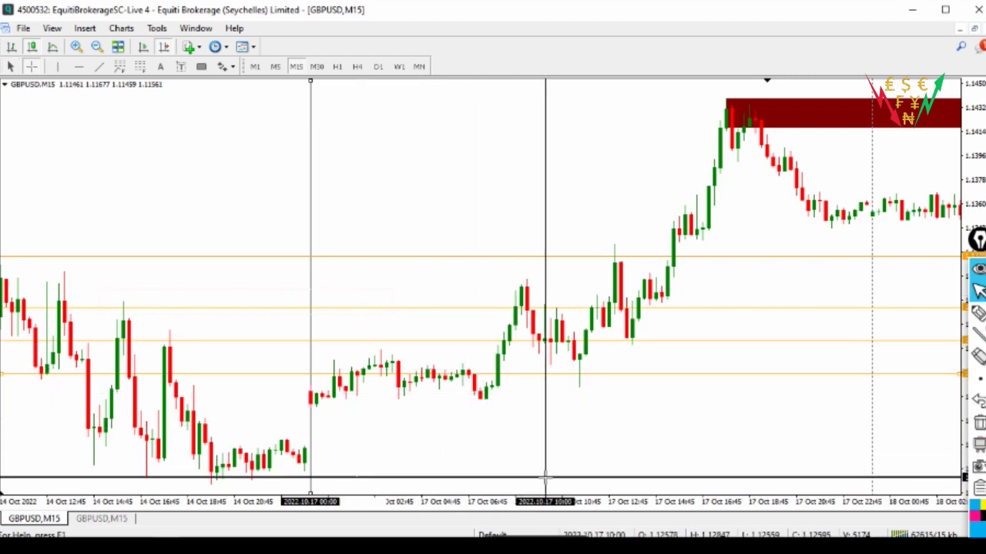
# Move the lowest orange horizontal line slightly down toward the low of the 17 October pullback.
pyautogui.moveTo(565, 423); pyautogui.dragTo(579, 377)
pyautogui.rightClick(579, 377)
pyautogui.click(543, 388)
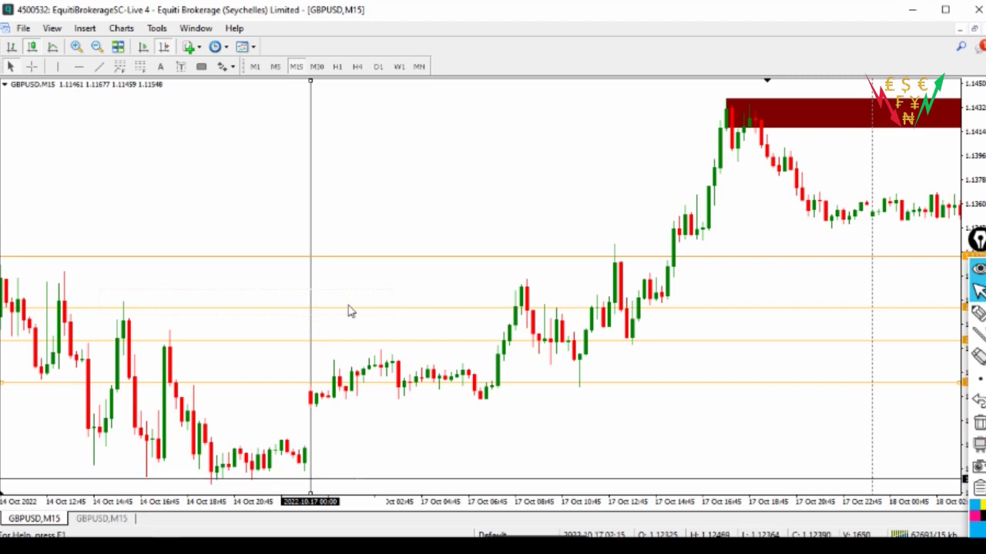
# Mark the 17 October opening low and the high of the first rally with blue pen arcs.
pyautogui.click(140, 68)
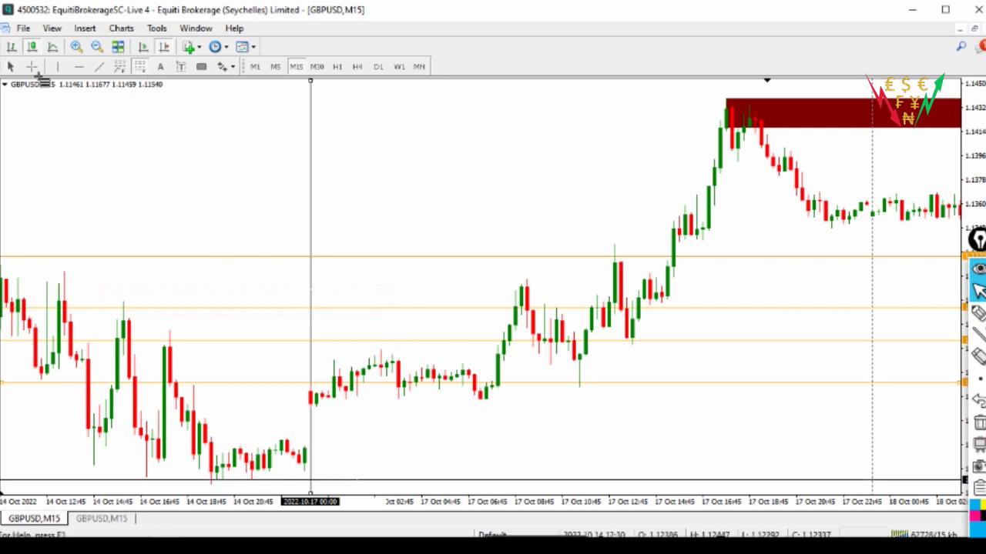
pyautogui.click(34, 75)
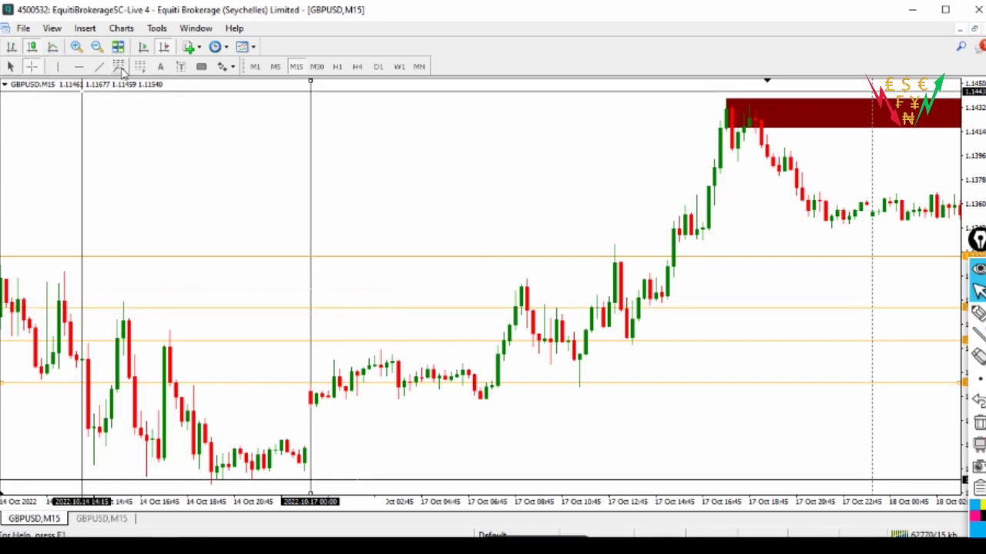
pyautogui.moveTo(978, 313)
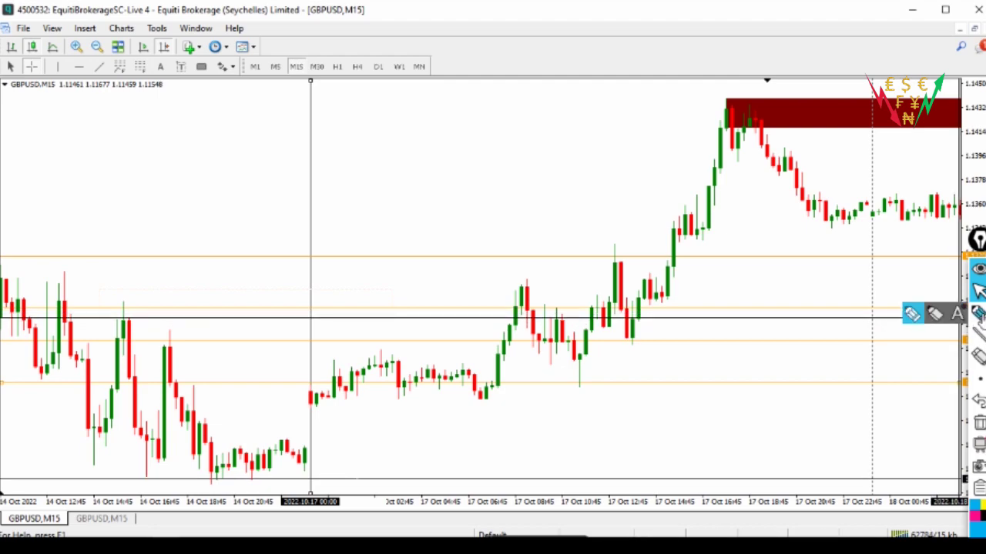
pyautogui.click(912, 314)
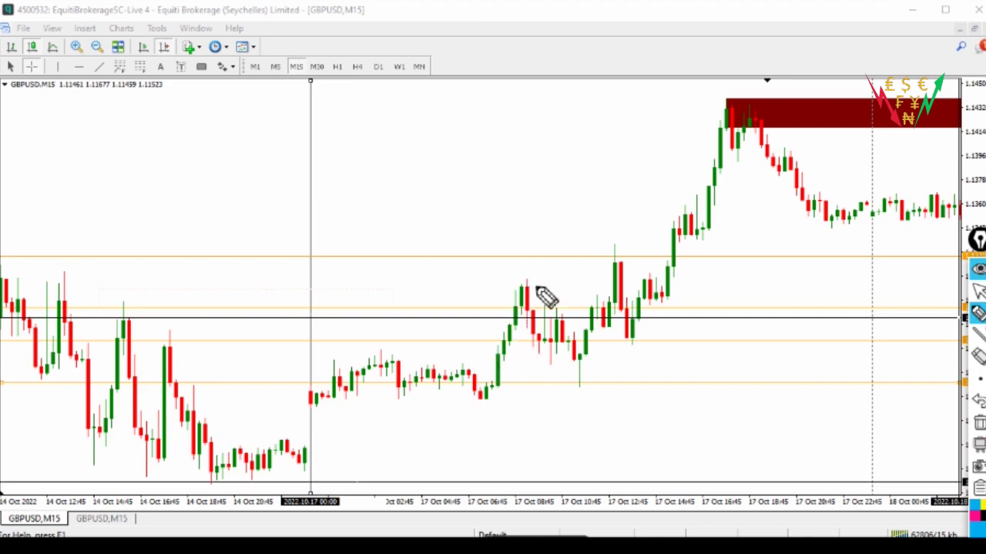
pyautogui.moveTo(307, 403); pyautogui.dragTo(318, 416)
pyautogui.moveTo(513, 280); pyautogui.dragTo(539, 284)
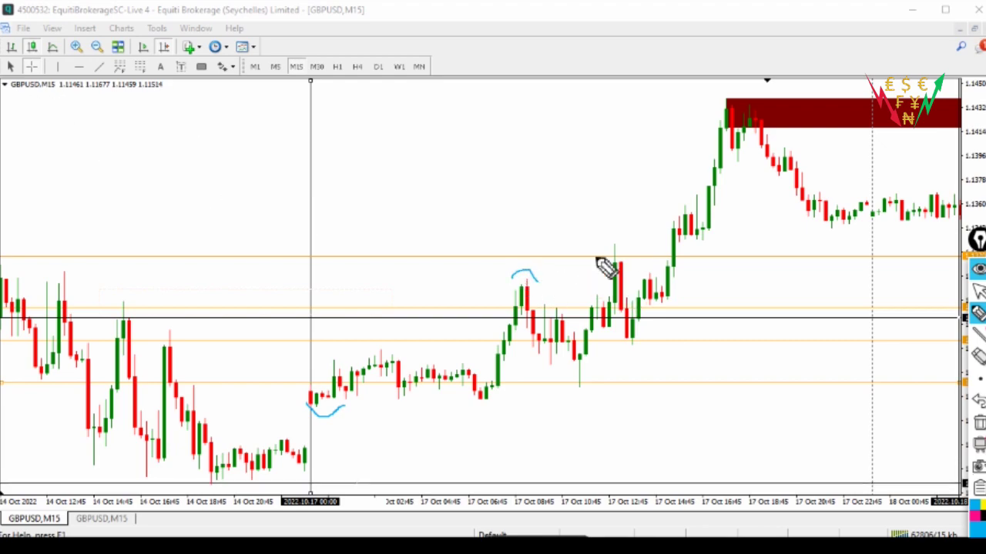
# Draw a Fibonacci retracement from the 17 October opening low up to the first rally's high.
pyautogui.click(977, 291)
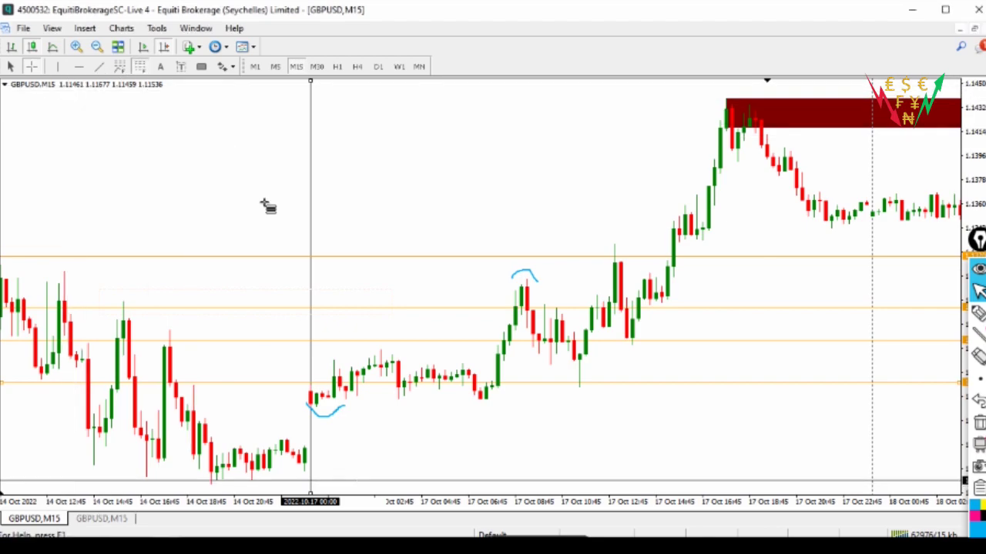
pyautogui.moveTo(314, 408); pyautogui.dragTo(431, 278)
pyautogui.click(32, 67)
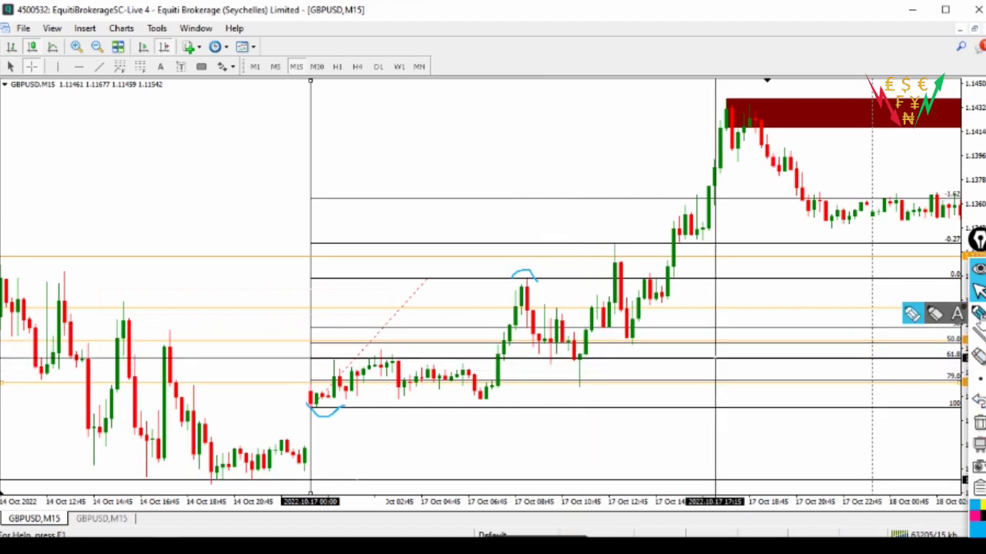
# Circle the 17 October pullback low near the 79.0 level in blue pen and inspect the 10:00 and 11:30 candles with the crosshair.
pyautogui.click(978, 314)
pyautogui.moveTo(586, 399); pyautogui.dragTo(581, 366)
pyautogui.moveTo(976, 314)
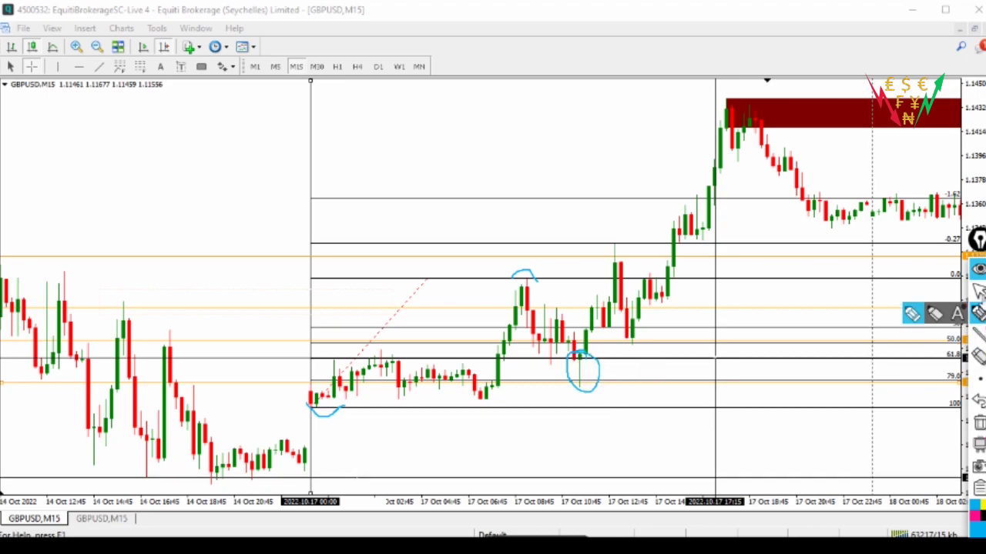
pyautogui.click(978, 291)
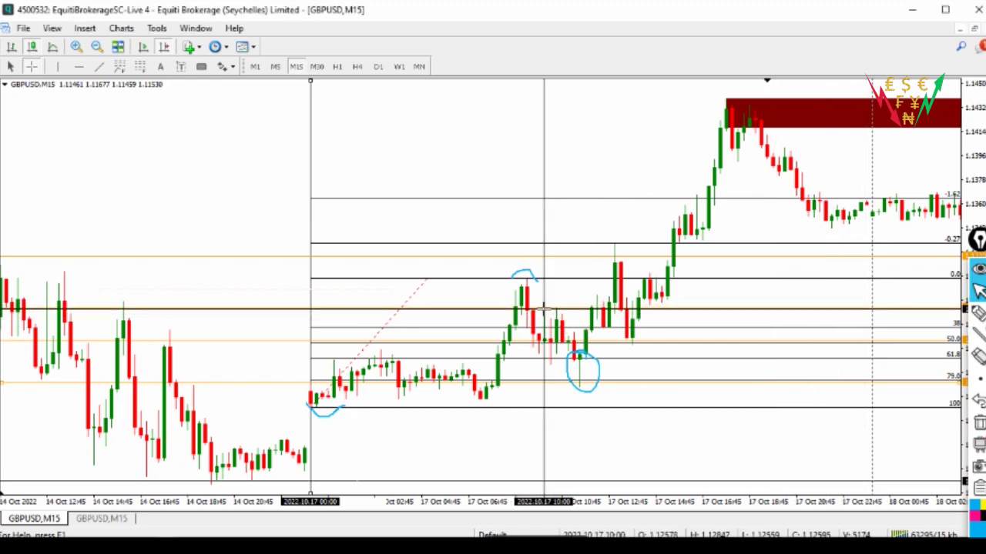
pyautogui.moveTo(544, 310); pyautogui.dragTo(551, 348)
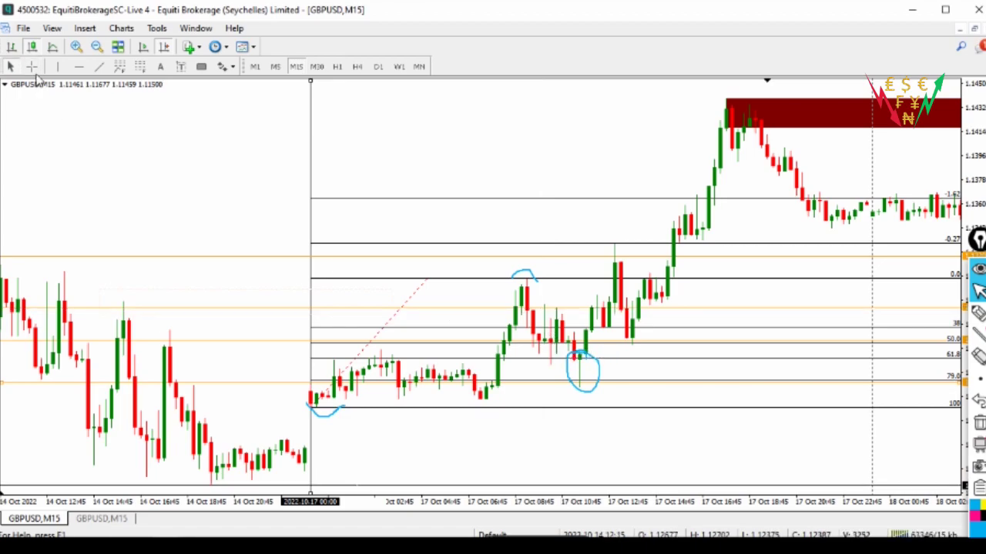
pyautogui.middleClick(583, 352)
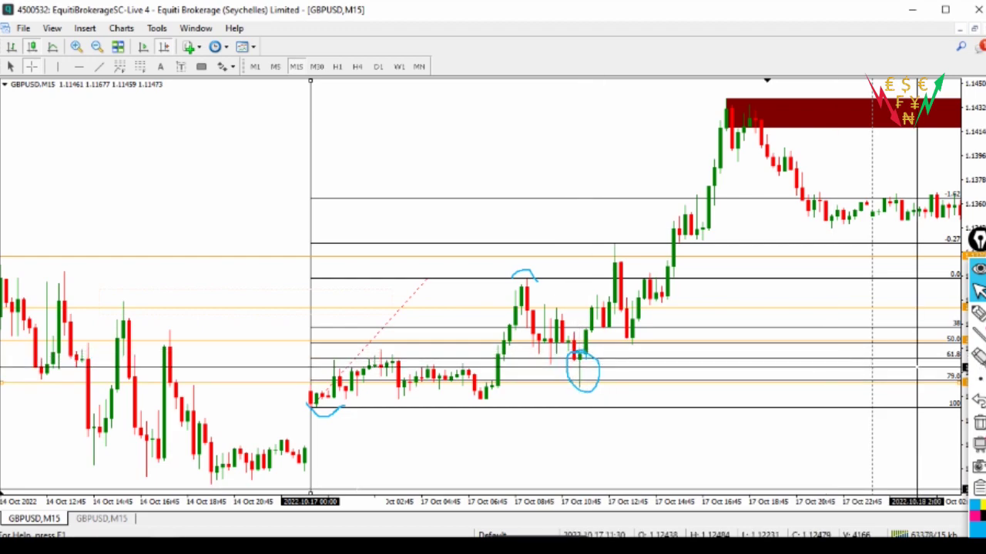
# Sketch a hammer candle with a filled body and long lower wick in blue pen on the empty upper chart area.
pyautogui.moveTo(976, 313)
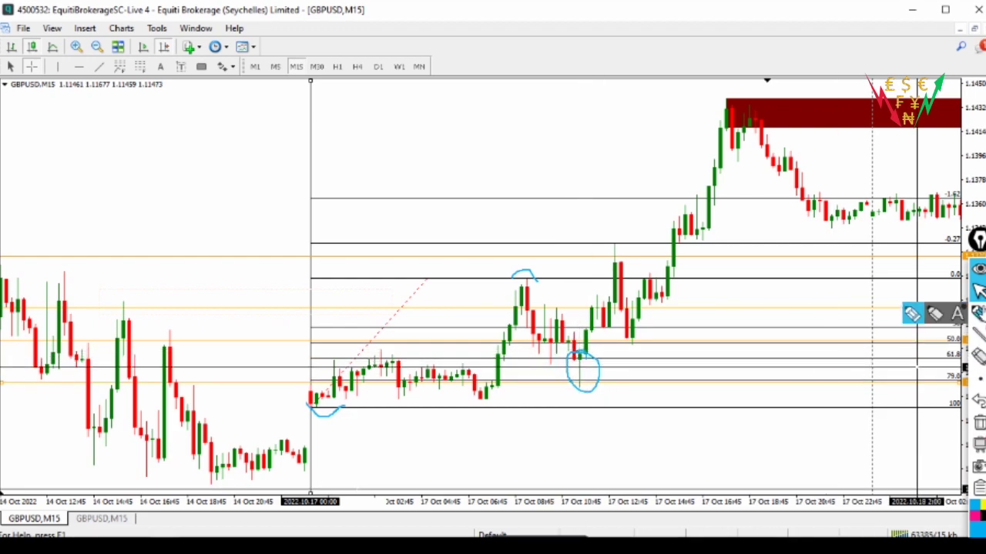
pyautogui.click(911, 313)
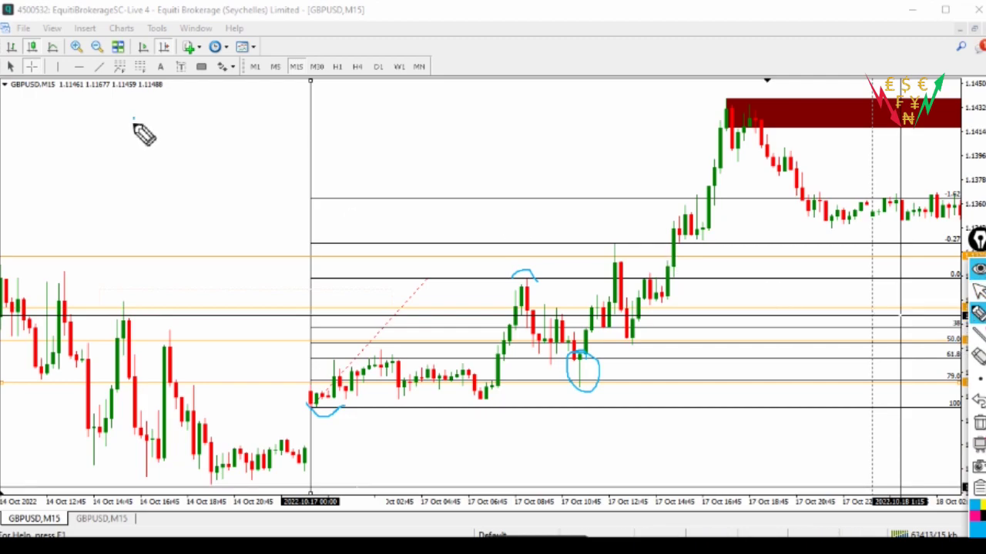
pyautogui.moveTo(164, 124)
pyautogui.mouseDown()
pyautogui.moveTo(164, 141)
pyautogui.moveTo(132, 142)
pyautogui.mouseUp()
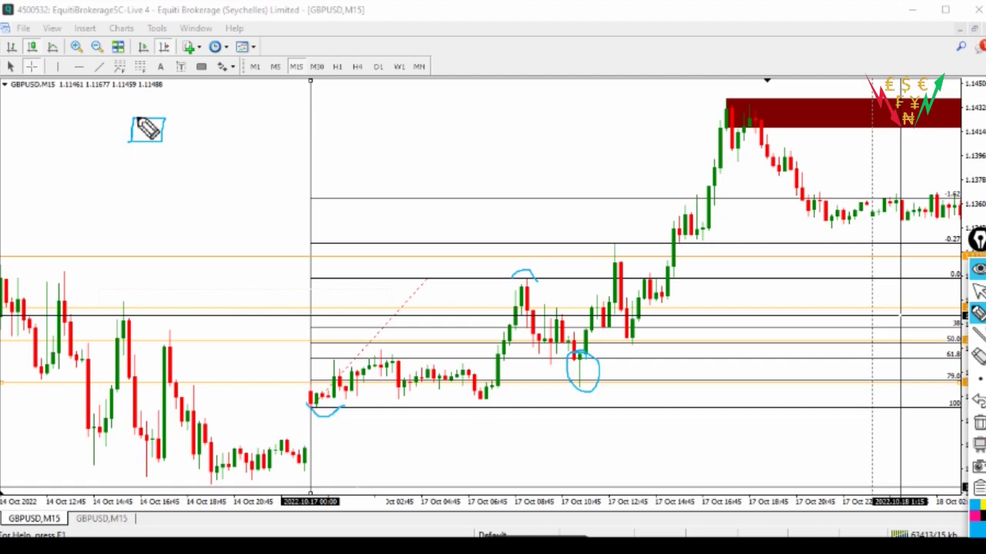
pyautogui.moveTo(144, 141); pyautogui.dragTo(144, 160)
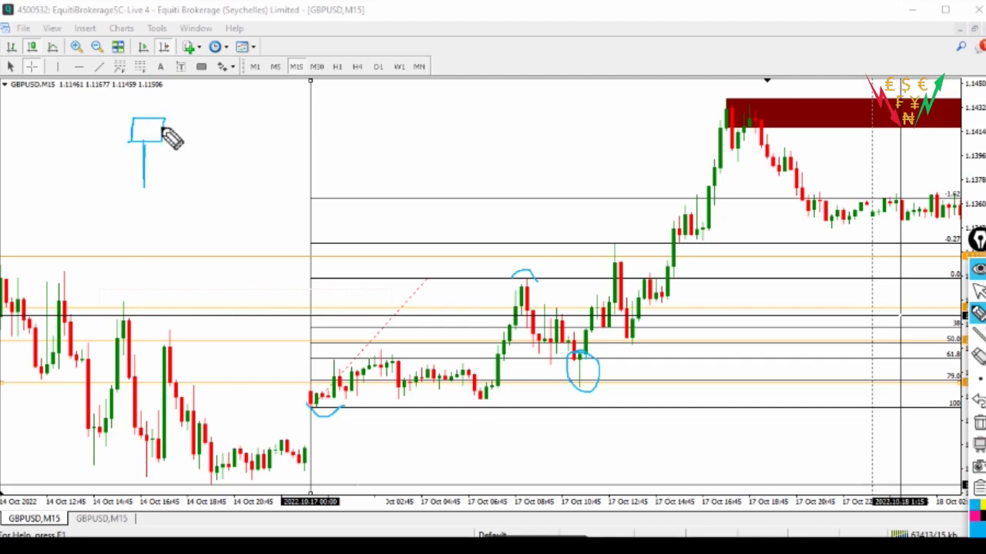
pyautogui.moveTo(141, 125); pyautogui.dragTo(155, 137)
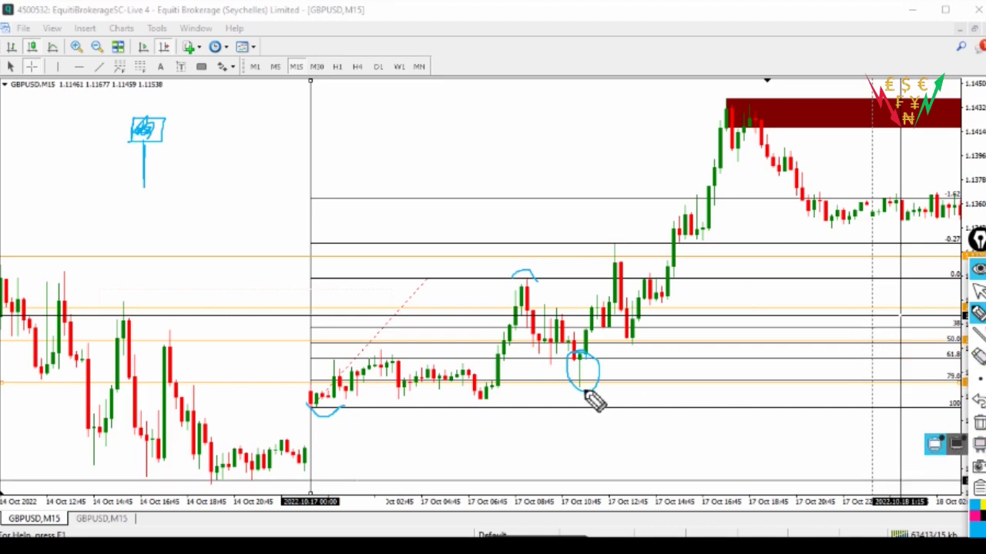
# Measure the rise from the 17 October 11:45 candle up to the 0.0 Fibonacci level with the crosshair.
pyautogui.click(978, 290)
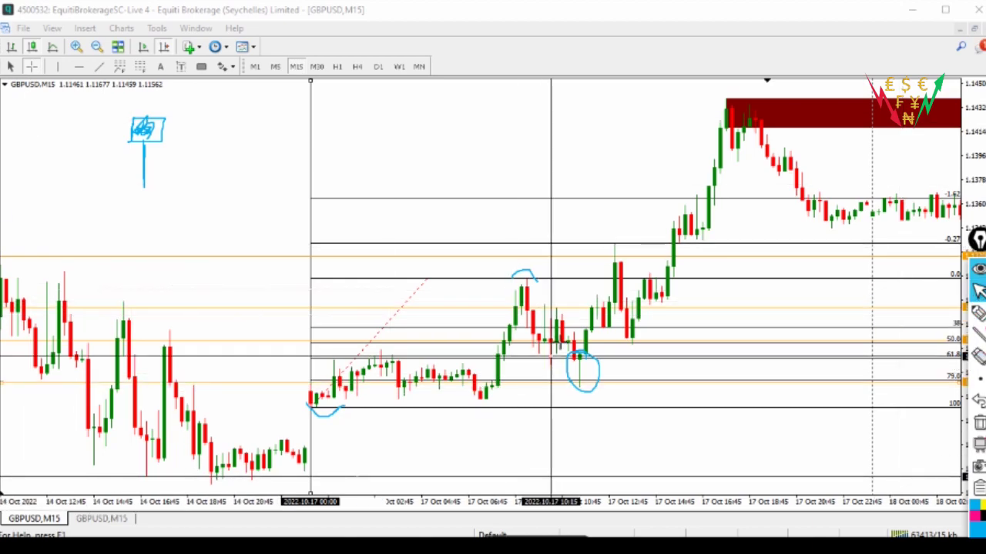
pyautogui.click(587, 341)
pyautogui.moveTo(587, 341); pyautogui.dragTo(587, 340)
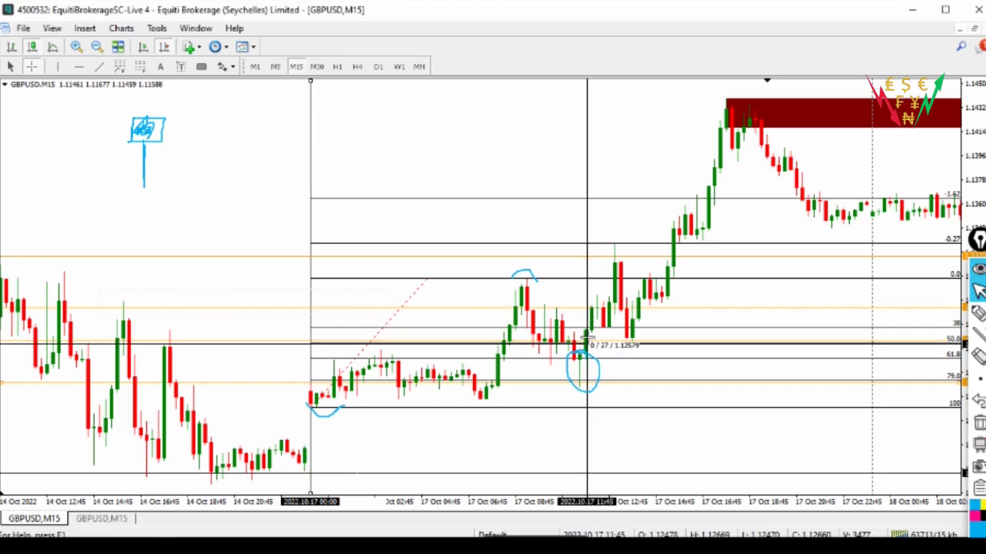
pyautogui.moveTo(613, 284)
pyautogui.mouseDown()
pyautogui.moveTo(605, 278)
pyautogui.moveTo(662, 228)
pyautogui.moveTo(599, 290)
pyautogui.moveTo(616, 271)
pyautogui.mouseUp()
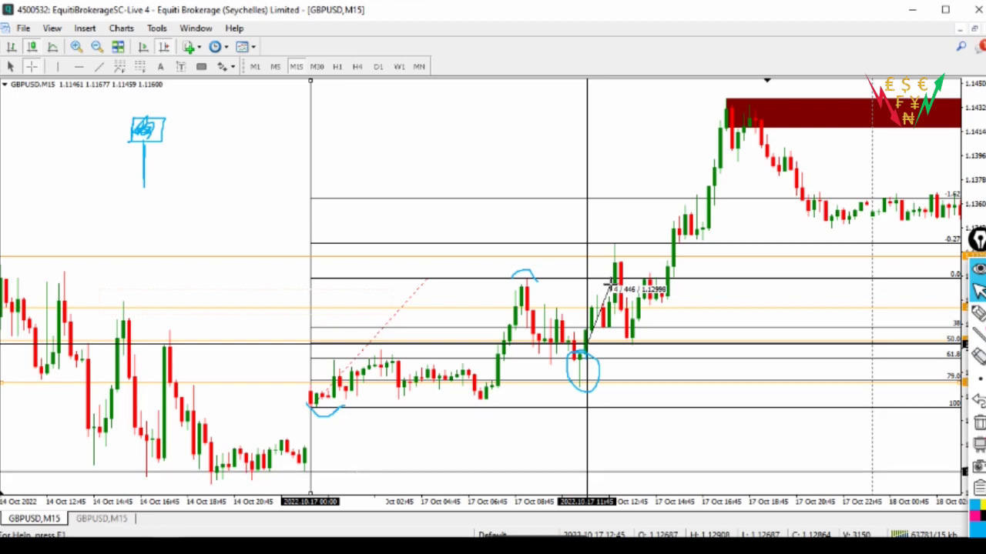
pyautogui.moveTo(607, 283); pyautogui.dragTo(608, 283)
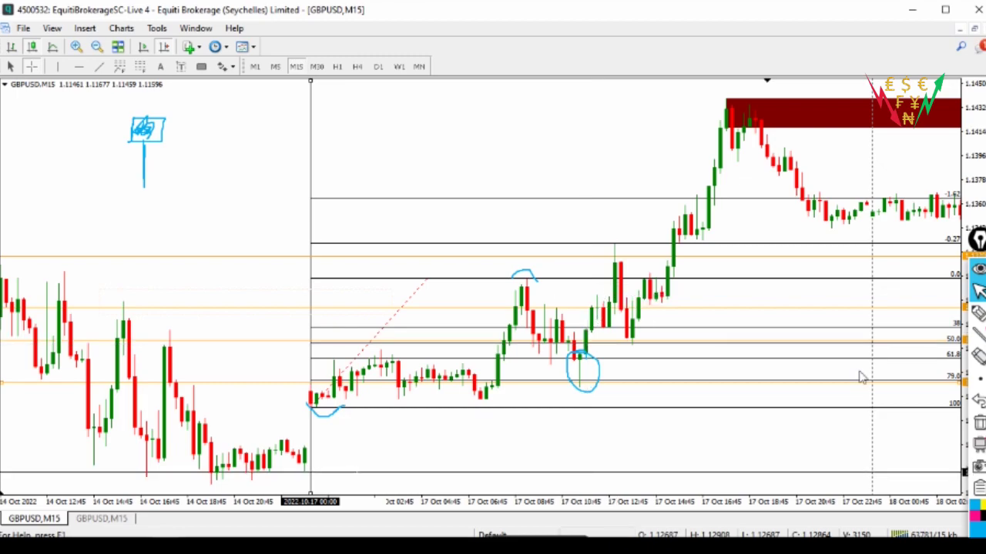
# Sketch the rally to the first red zone, the lower high marked LH at the second zone and the decline in pen, and clear everything.
pyautogui.moveTo(588, 180); pyautogui.dragTo(269, 183)
pyautogui.click(32, 66)
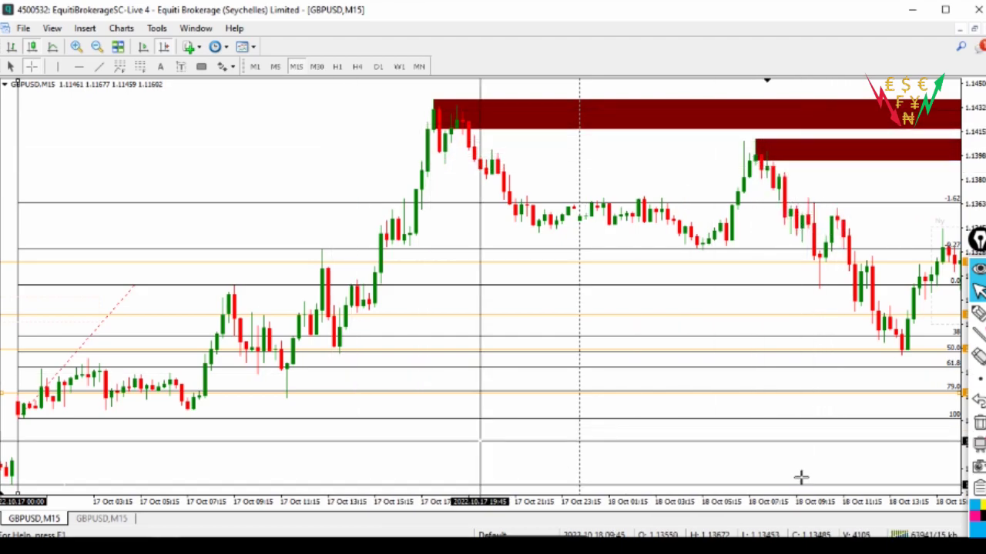
pyautogui.click(904, 323)
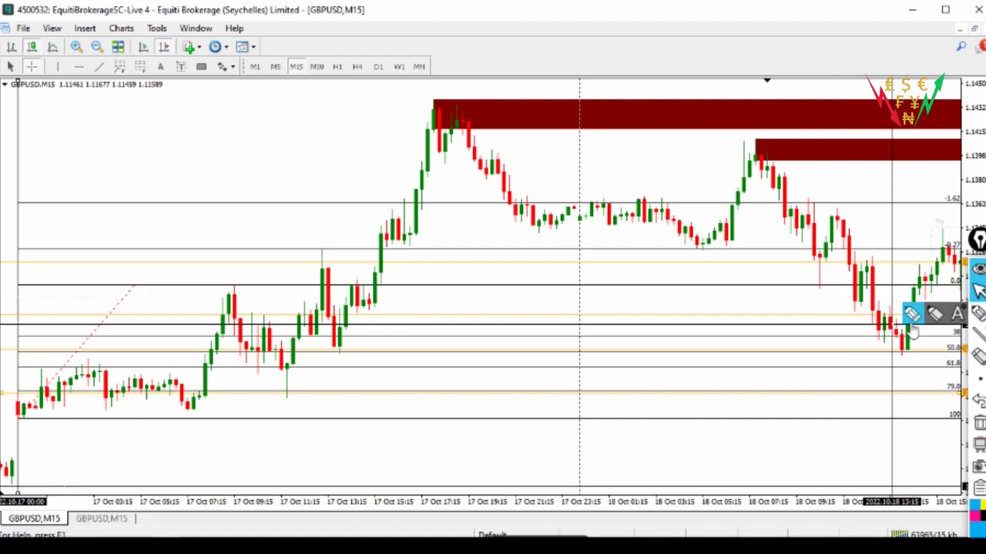
pyautogui.moveTo(77, 438)
pyautogui.mouseDown()
pyautogui.moveTo(318, 249)
pyautogui.moveTo(440, 125)
pyautogui.moveTo(425, 92)
pyautogui.moveTo(454, 116)
pyautogui.moveTo(459, 108)
pyautogui.mouseUp()
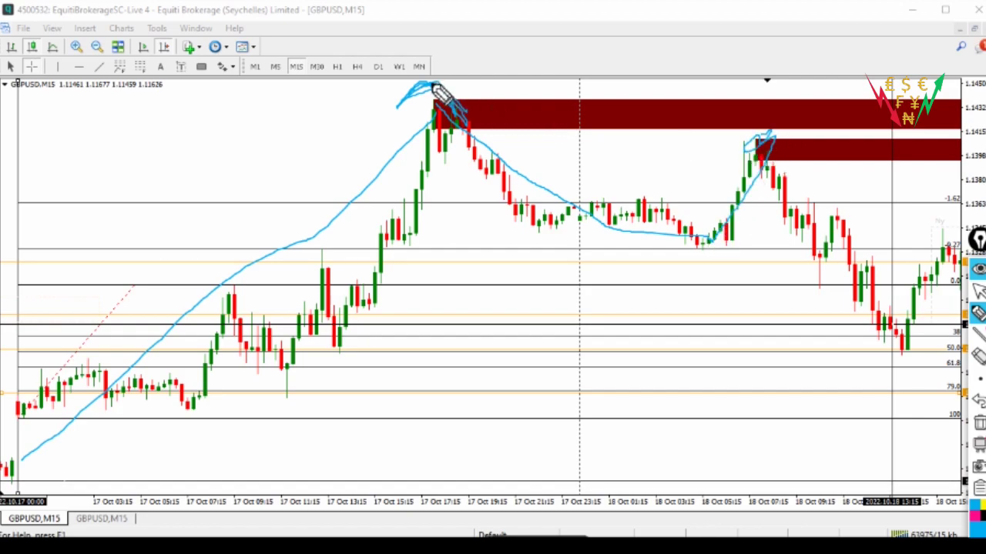
pyautogui.moveTo(765, 90)
pyautogui.mouseDown()
pyautogui.moveTo(784, 88)
pyautogui.moveTo(753, 93)
pyautogui.mouseUp()
pyautogui.moveTo(764, 145)
pyautogui.mouseDown()
pyautogui.moveTo(745, 159)
pyautogui.moveTo(771, 137)
pyautogui.moveTo(945, 351)
pyautogui.mouseUp()
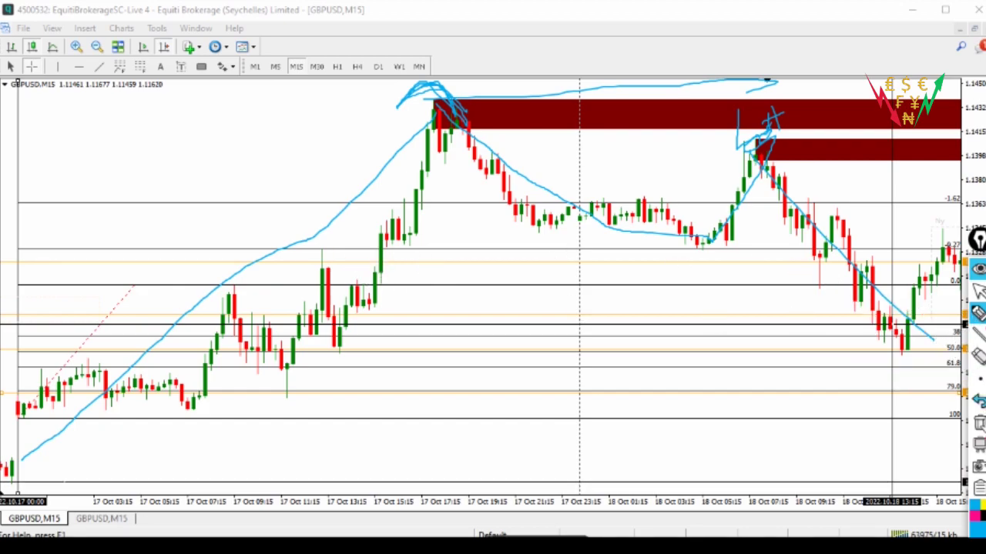
pyautogui.click(979, 423)
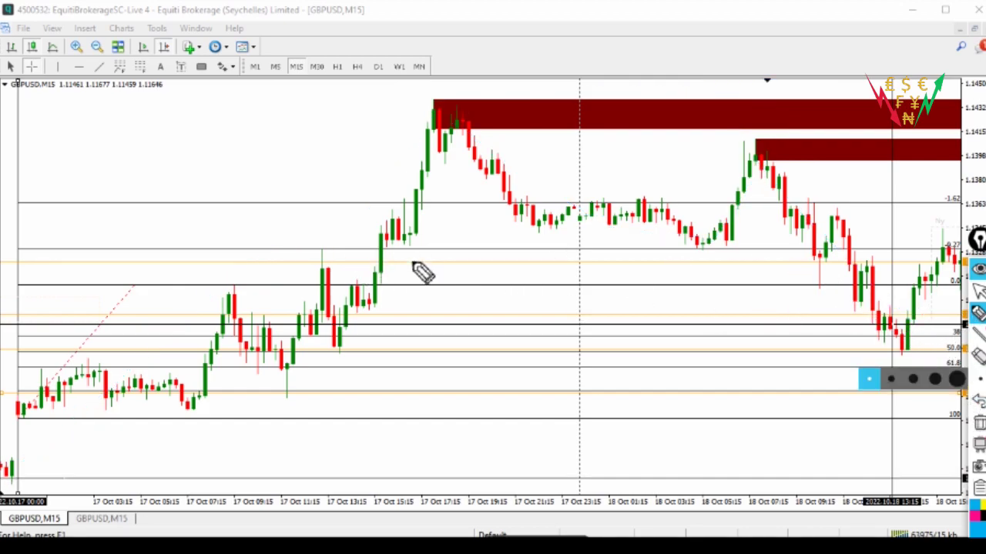
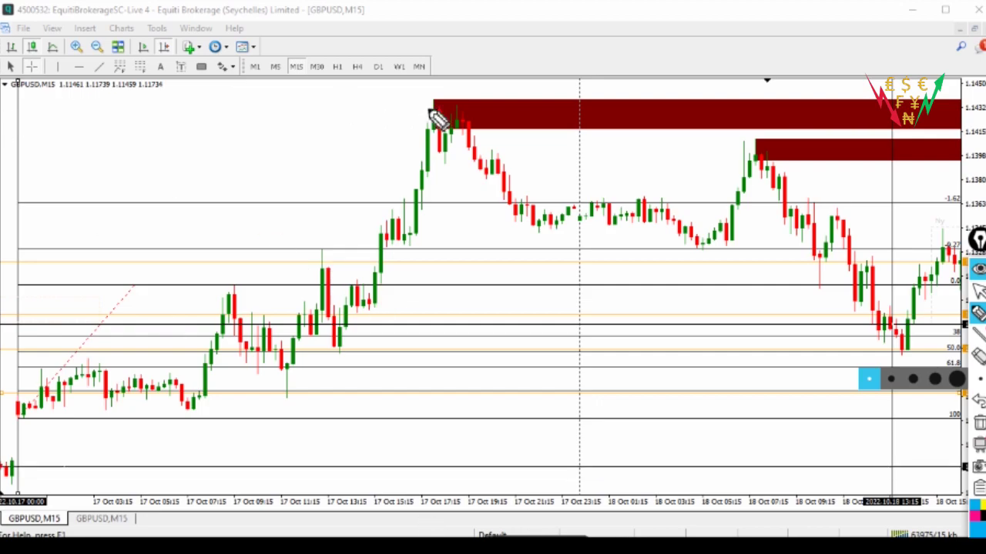
# Delete the four orange horizontal lines that mark the earlier Fibonacci levels.
pyautogui.click(978, 293)
pyautogui.moveTo(610, 171); pyautogui.dragTo(2, 370)
pyautogui.rightClick(75, 356)
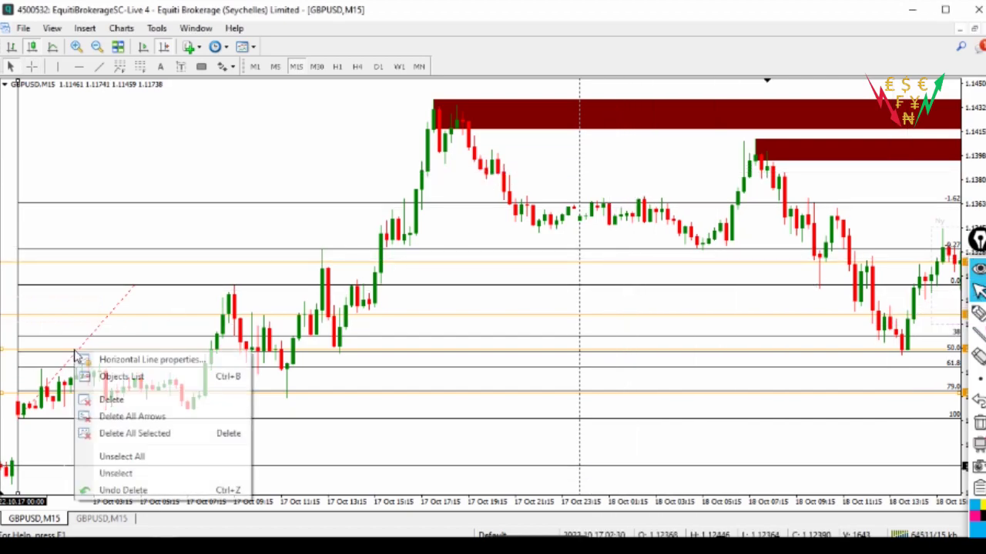
pyautogui.click(116, 399)
pyautogui.moveTo(111, 292); pyautogui.dragTo(316, 289)
pyautogui.rightClick(162, 310)
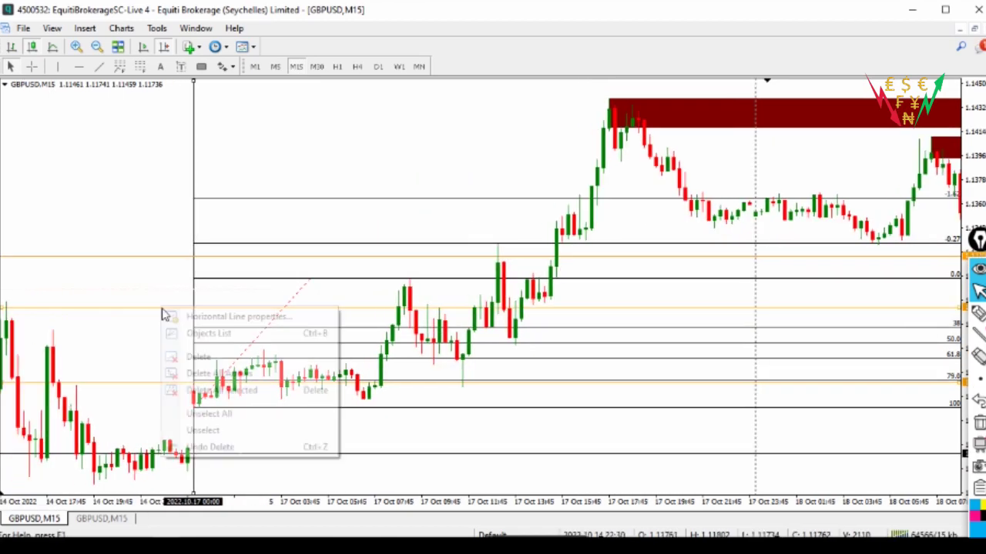
pyautogui.click(191, 357)
pyautogui.rightClick(260, 257)
pyautogui.click(304, 304)
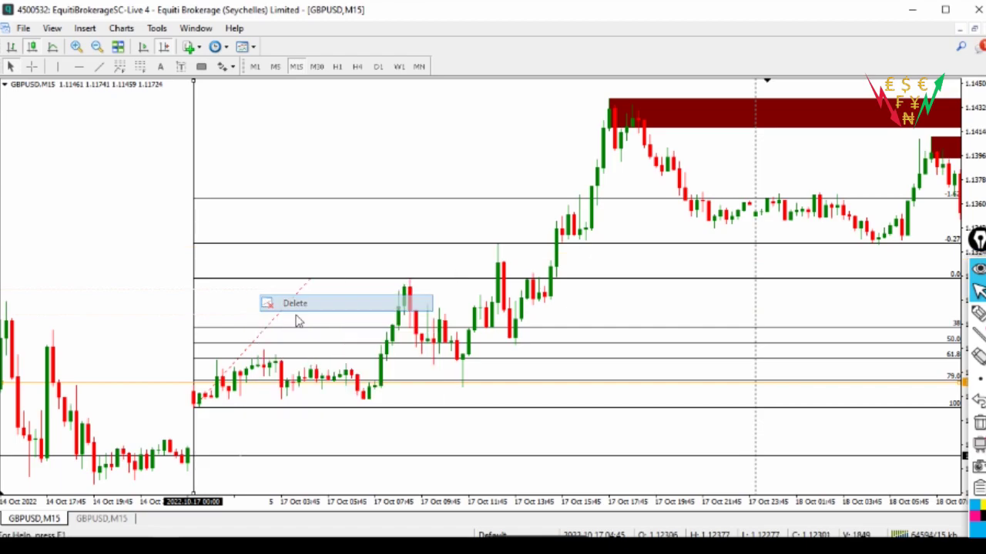
pyautogui.rightClick(158, 393)
pyautogui.click(147, 392)
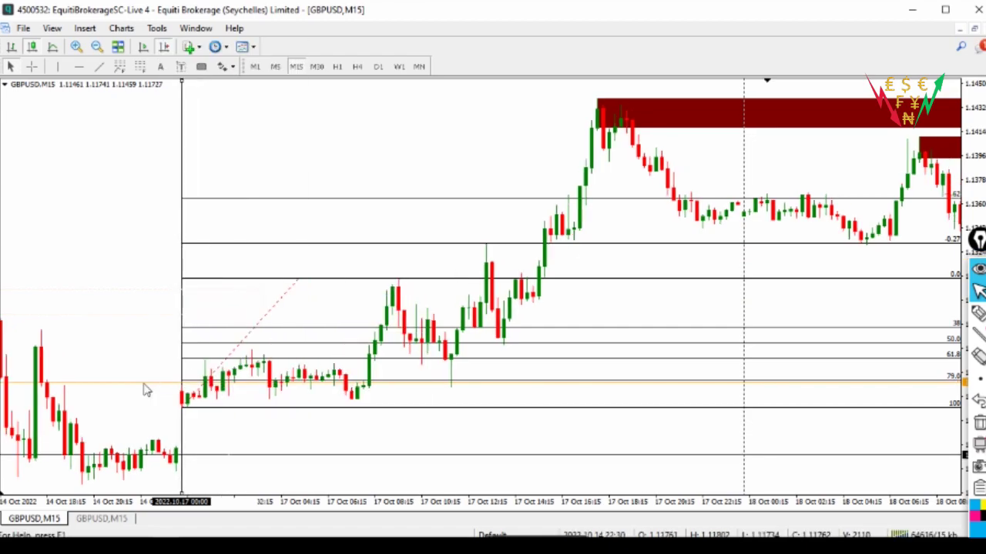
pyautogui.rightClick(146, 384)
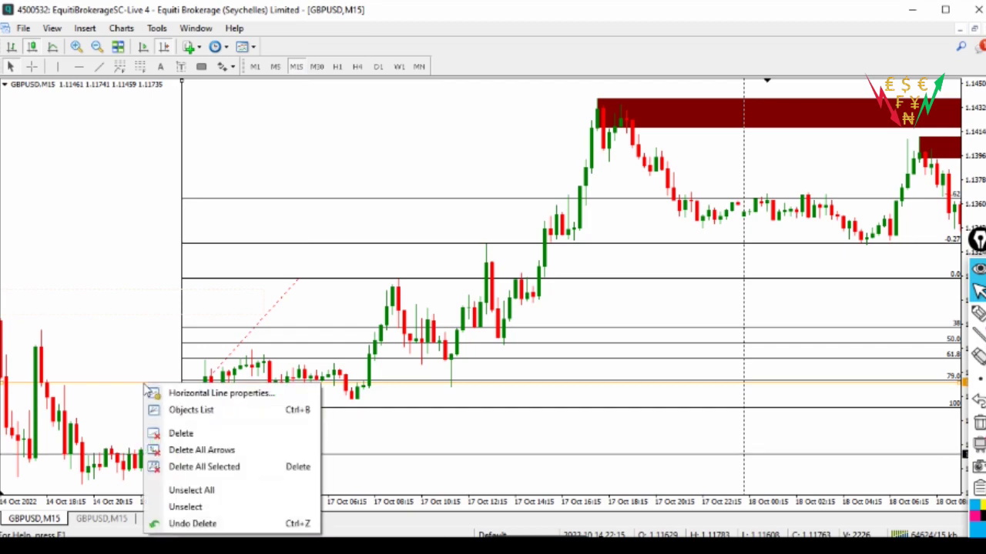
pyautogui.click(204, 434)
# Delete the Fibonacci retracement drawn over the first 17 October rally.
pyautogui.moveTo(414, 292); pyautogui.dragTo(281, 310)
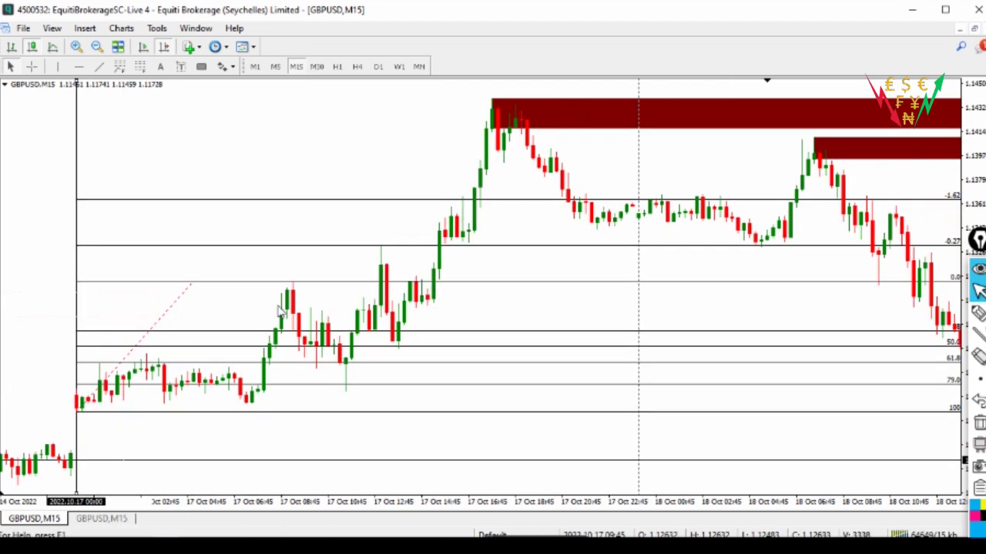
pyautogui.rightClick(131, 358)
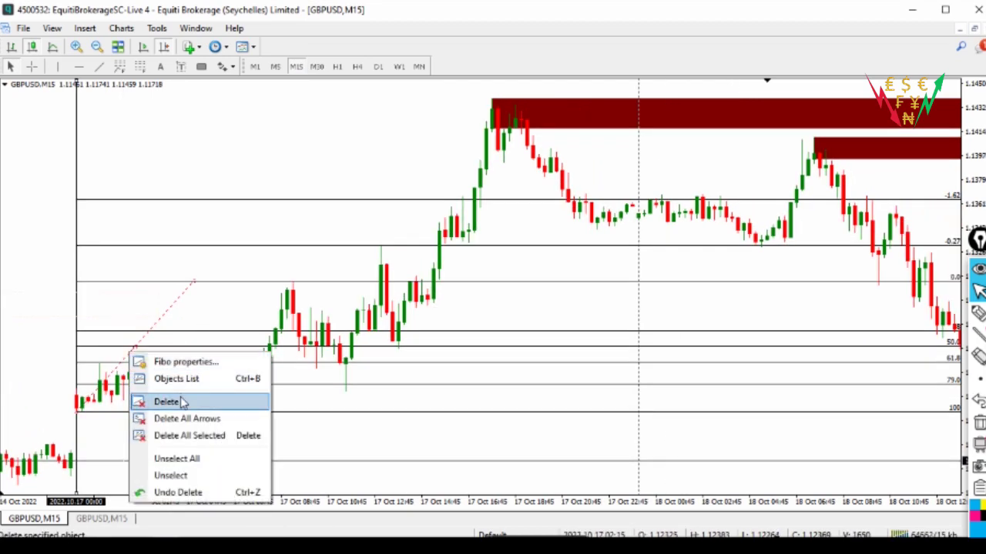
pyautogui.click(154, 402)
# Draw a Fibonacci retracement from the 17 October 00:00 low up to the high at the top of the first red zone.
pyautogui.moveTo(328, 199); pyautogui.dragTo(228, 182)
pyautogui.moveTo(422, 301); pyautogui.dragTo(479, 313)
pyautogui.moveTo(247, 288); pyautogui.dragTo(170, 162)
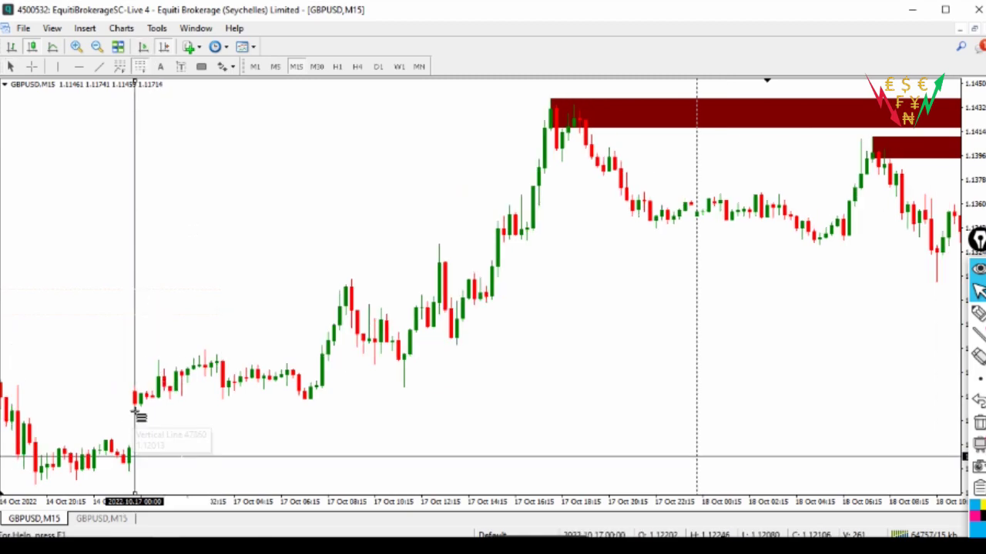
pyautogui.moveTo(135, 405); pyautogui.dragTo(297, 264)
pyautogui.moveTo(337, 235); pyautogui.dragTo(421, 100)
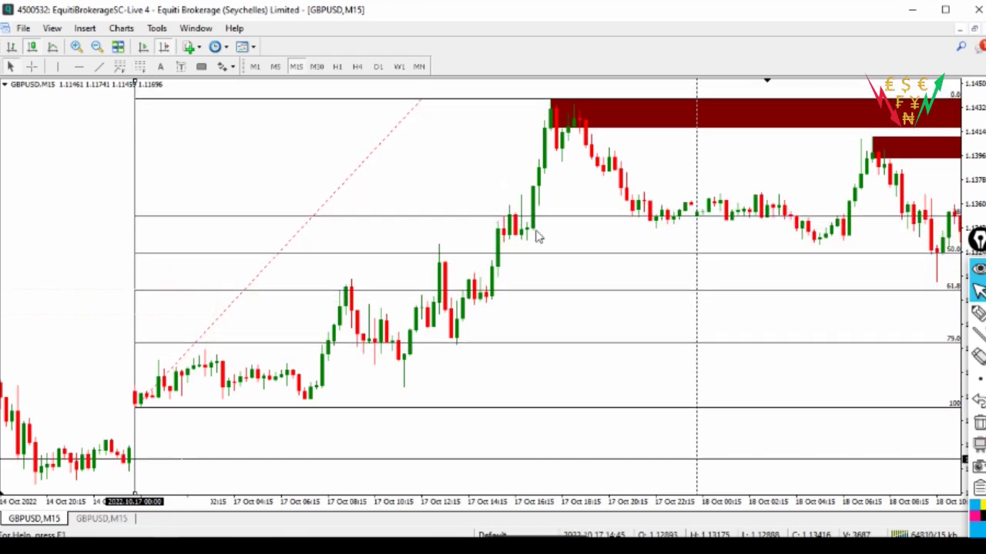
# Inspect the 18 October 10:00 candle against the 38 Fibonacci level with the crosshair.
pyautogui.moveTo(633, 249); pyautogui.dragTo(380, 231)
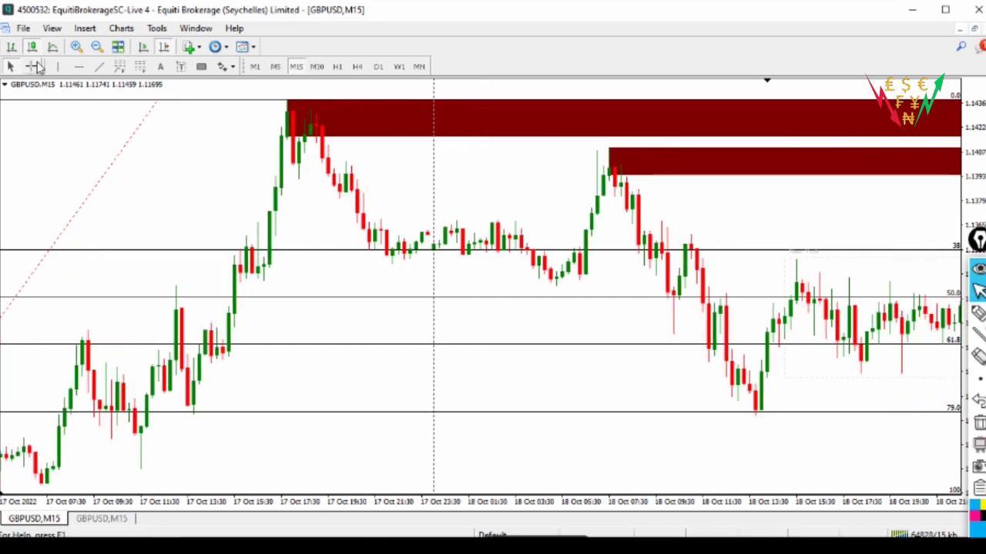
pyautogui.click(32, 67)
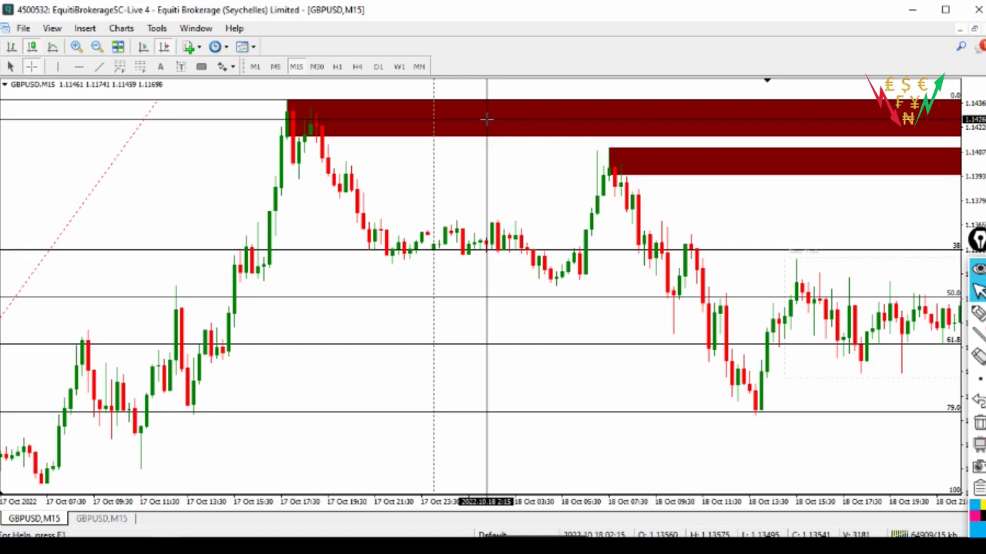
pyautogui.click(528, 194)
pyautogui.moveTo(528, 195); pyautogui.dragTo(358, 189)
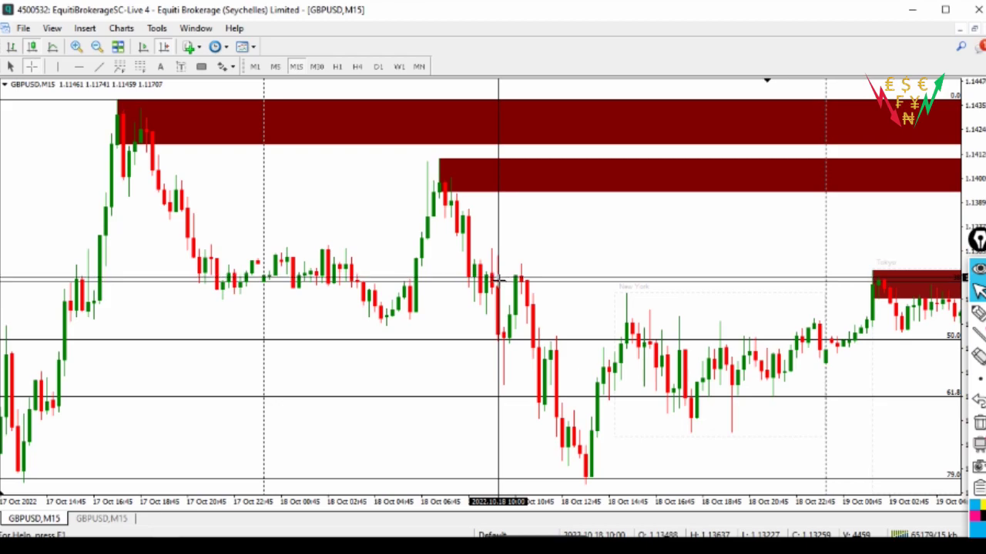
pyautogui.click(308, 233)
pyautogui.moveTo(71, 169); pyautogui.dragTo(150, 125)
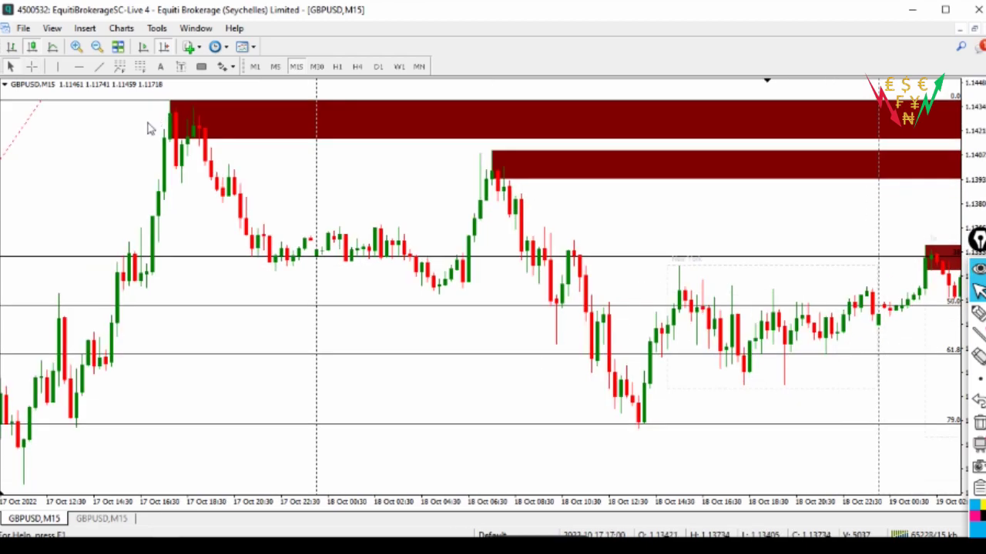
pyautogui.click(31, 67)
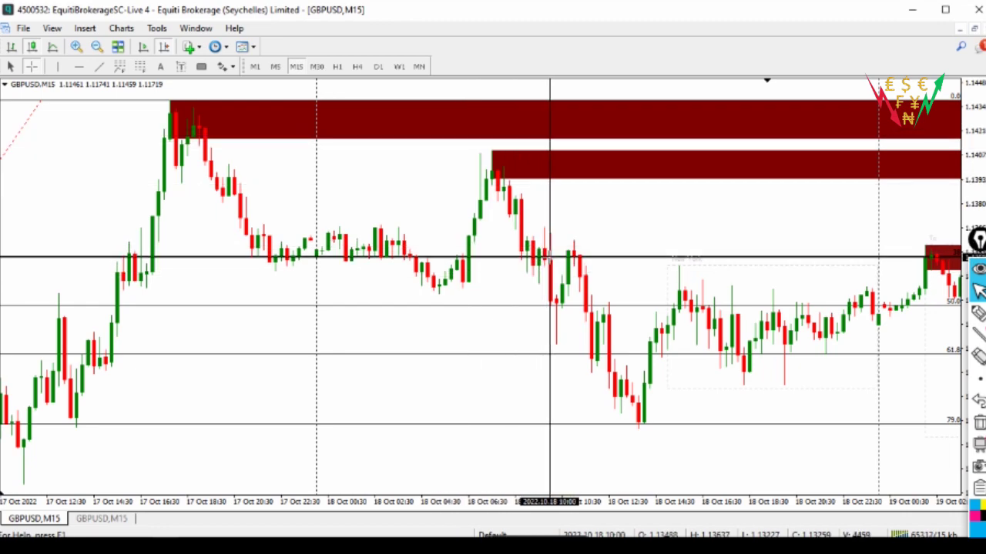
pyautogui.moveTo(566, 211); pyautogui.dragTo(589, 97)
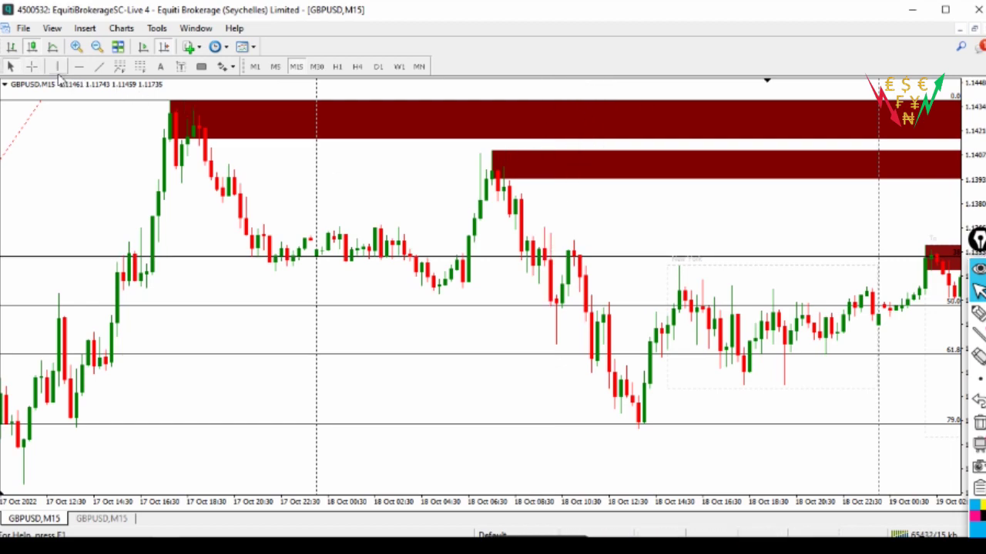
# Inspect the lower high at the 18 October 07:30 candle in the second red zone with the crosshair.
pyautogui.click(33, 67)
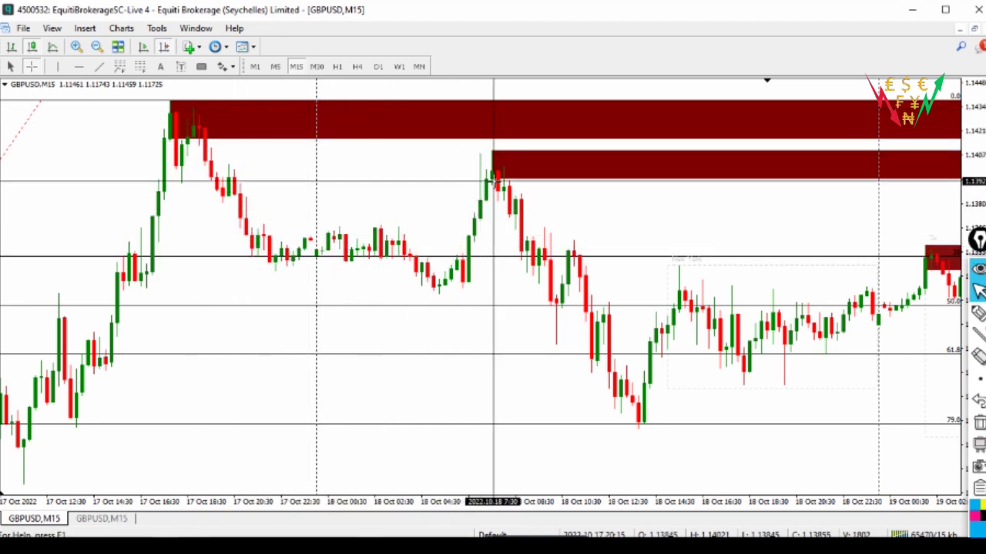
pyautogui.moveTo(504, 128); pyautogui.dragTo(602, 260)
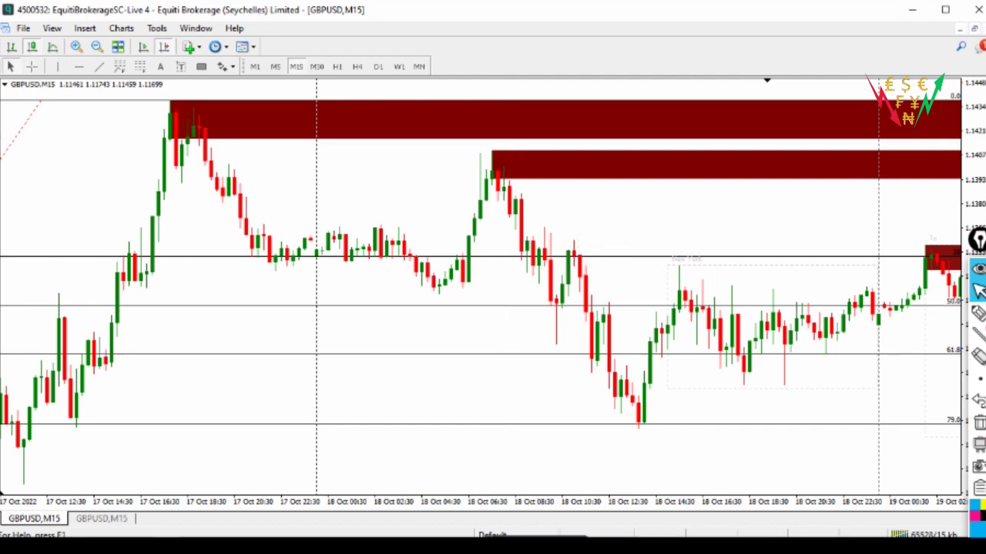
pyautogui.click(31, 66)
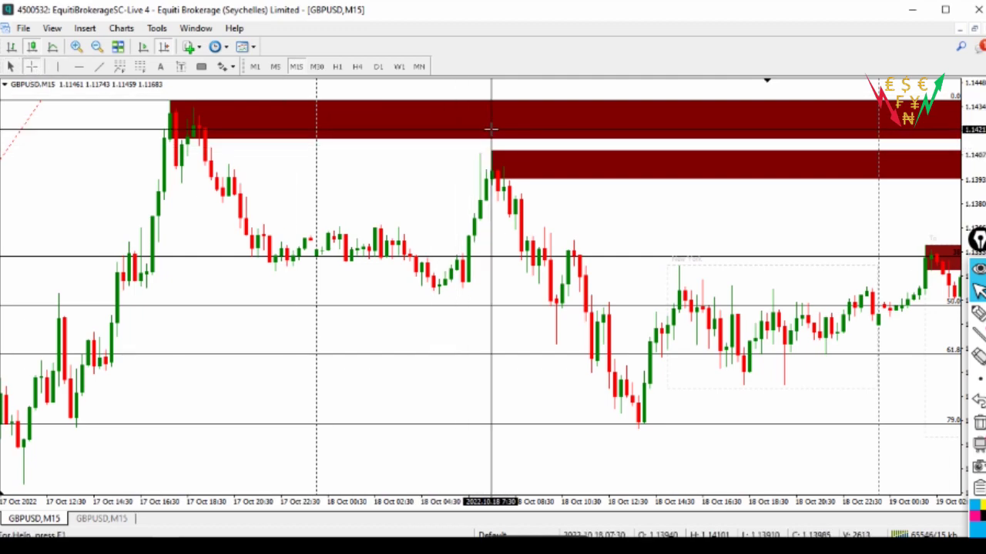
pyautogui.moveTo(501, 111); pyautogui.dragTo(513, 87)
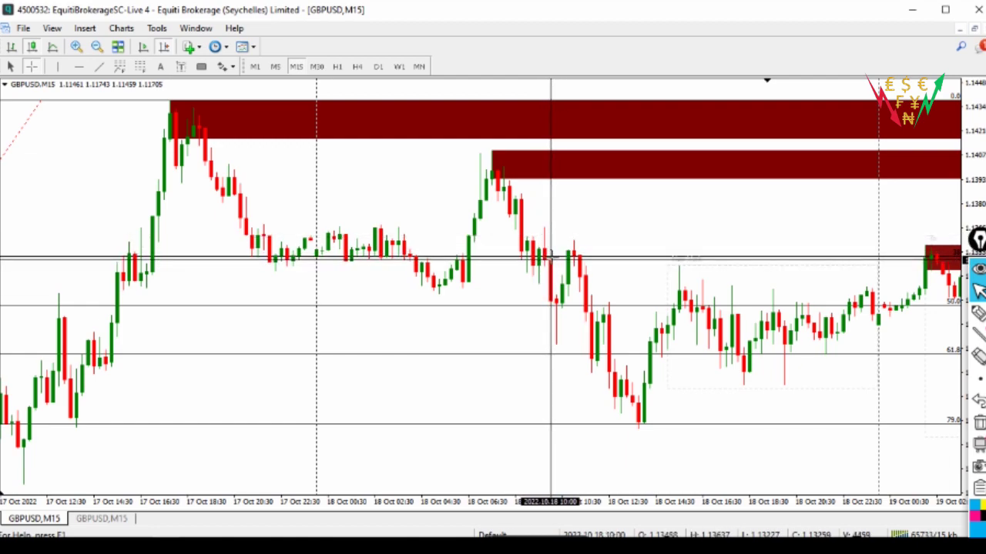
# Measure from the 18 October 10:00 candle at the 38 level up above the nearby highs and down to the 11:45 candle.
pyautogui.moveTo(531, 220); pyautogui.dragTo(539, 214)
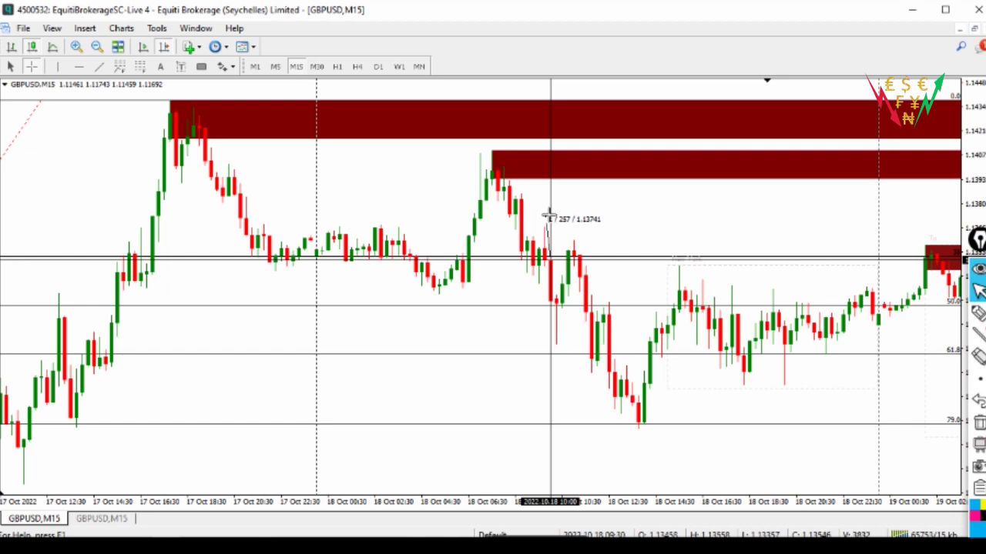
pyautogui.moveTo(572, 301); pyautogui.dragTo(590, 327)
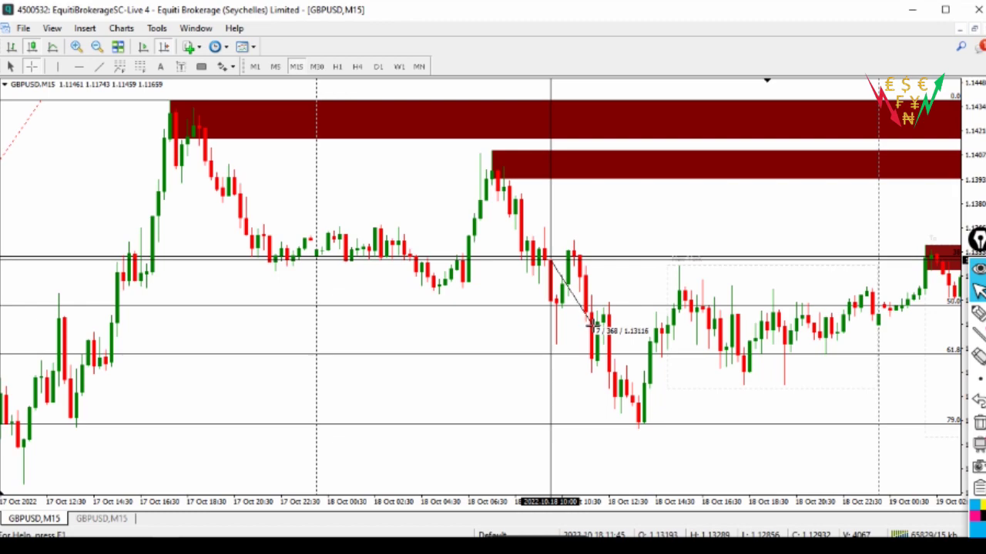
pyautogui.moveTo(591, 326); pyautogui.dragTo(591, 325)
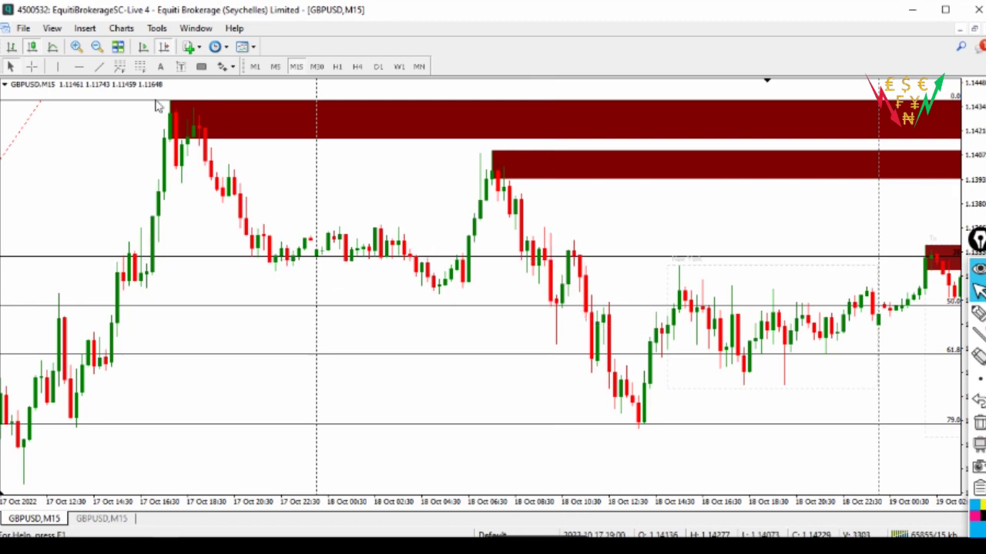
# Inspect the 18 October 12:00 candle near the 50.0 level and the 14:00 low at the 79.0 level with the crosshair.
pyautogui.click(31, 67)
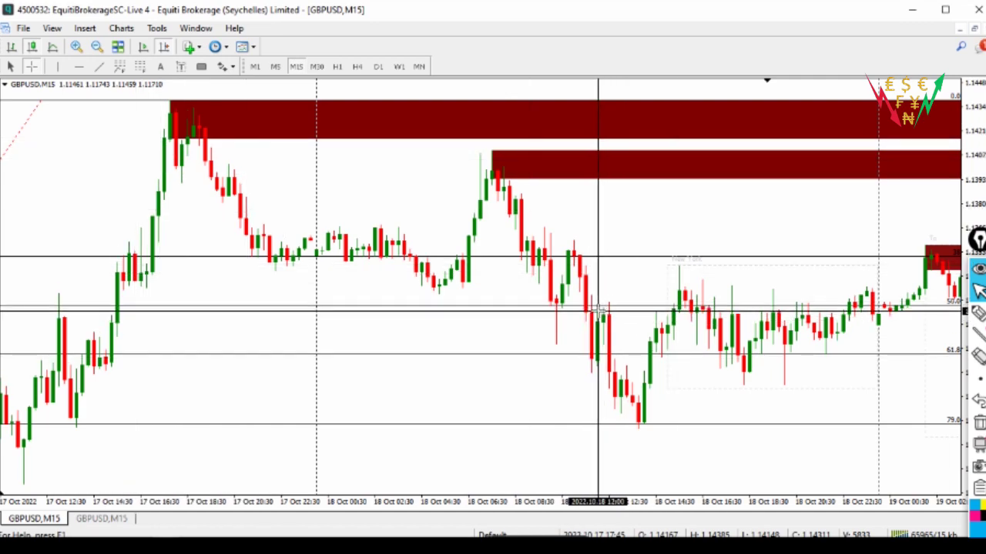
pyautogui.moveTo(976, 316)
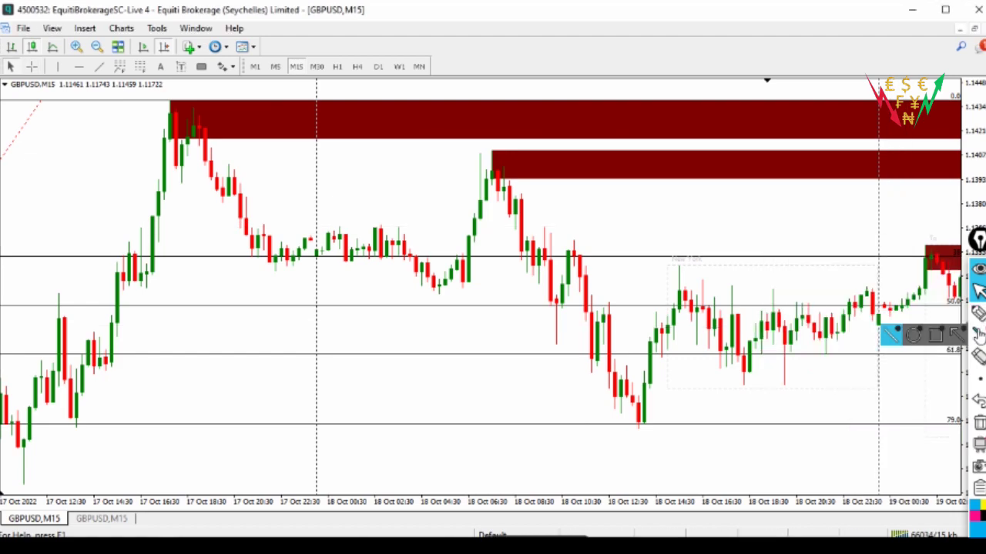
pyautogui.click(911, 315)
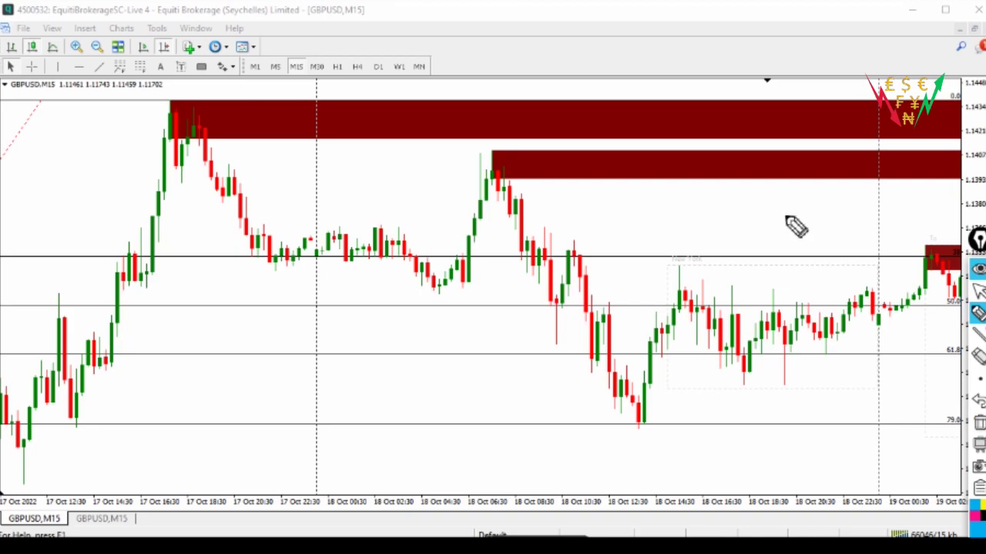
pyautogui.moveTo(781, 220); pyautogui.dragTo(645, 220)
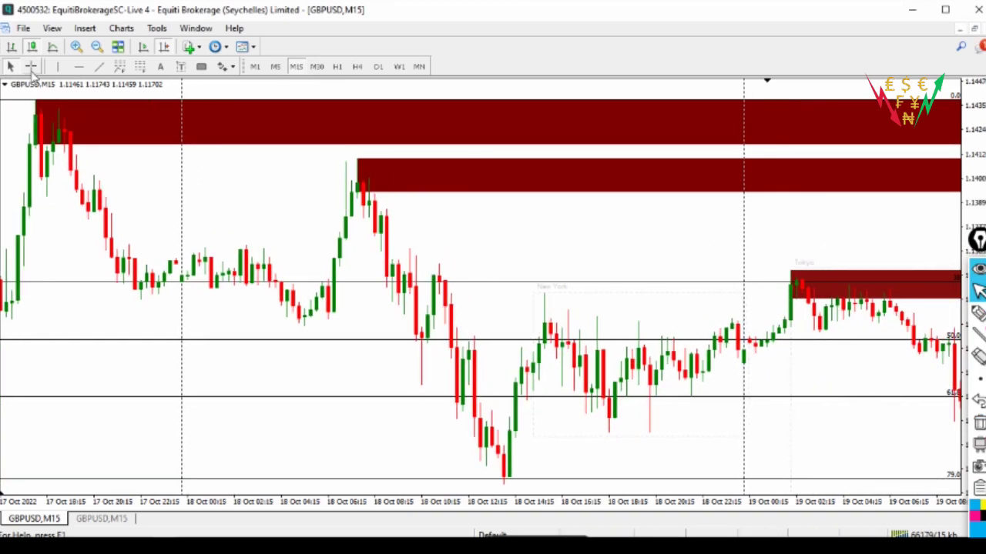
pyautogui.click(32, 66)
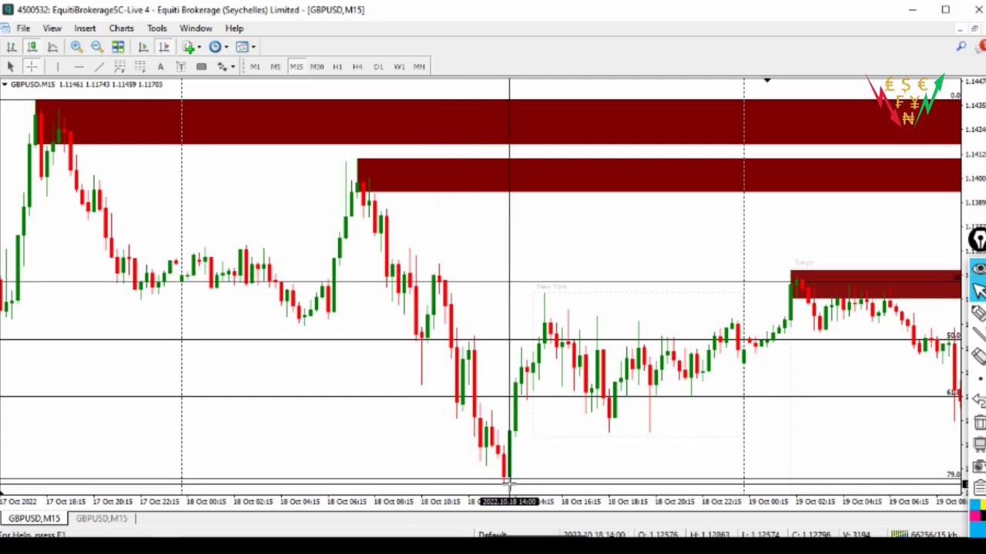
pyautogui.click(508, 484)
# Sketch the 17 October rally in pen as rising waves from the low to the first red zone, and clear the sketch.
pyautogui.moveTo(180, 208); pyautogui.dragTo(501, 222)
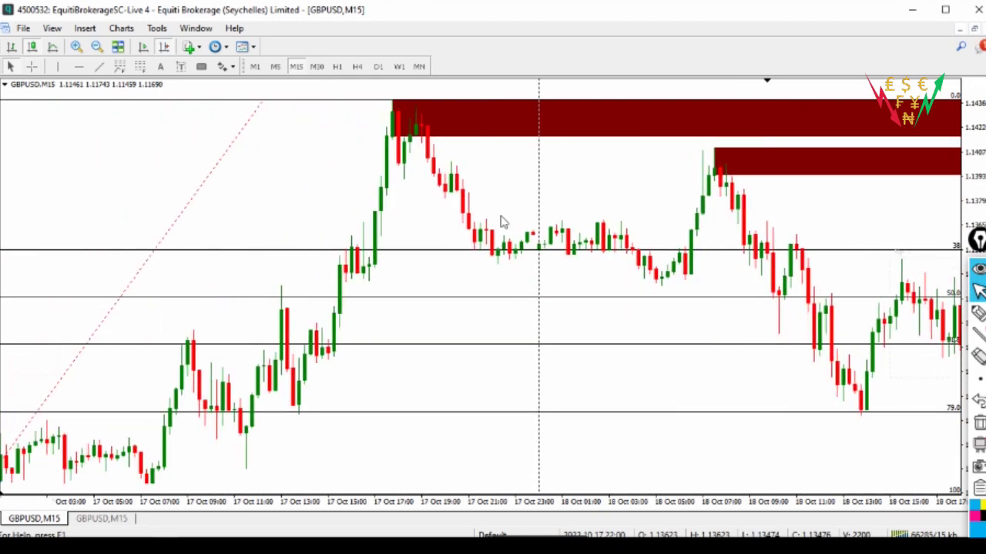
pyautogui.scroll(3, 501, 221)
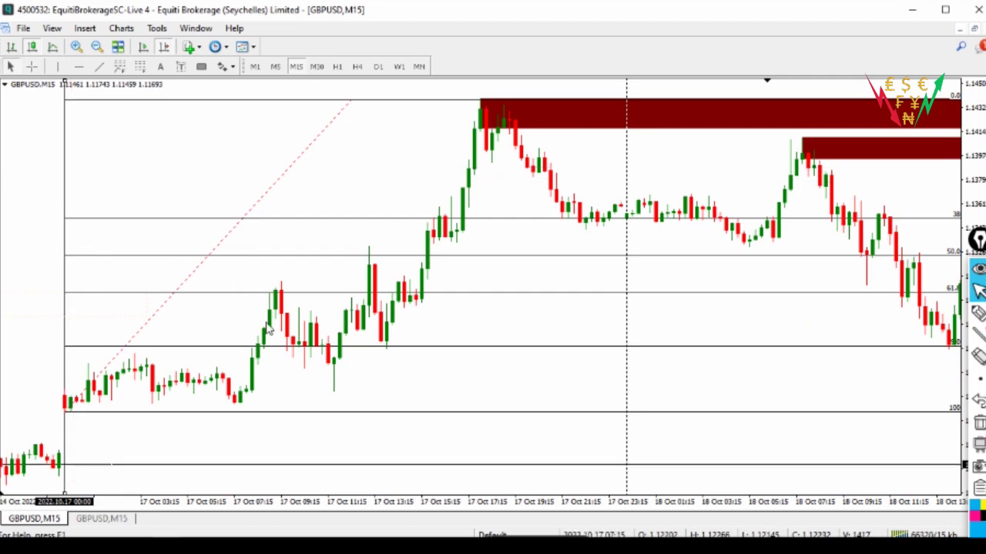
pyautogui.click(975, 316)
pyautogui.moveTo(100, 400)
pyautogui.mouseDown()
pyautogui.moveTo(240, 381)
pyautogui.moveTo(357, 406)
pyautogui.moveTo(473, 269)
pyautogui.moveTo(485, 93)
pyautogui.mouseUp()
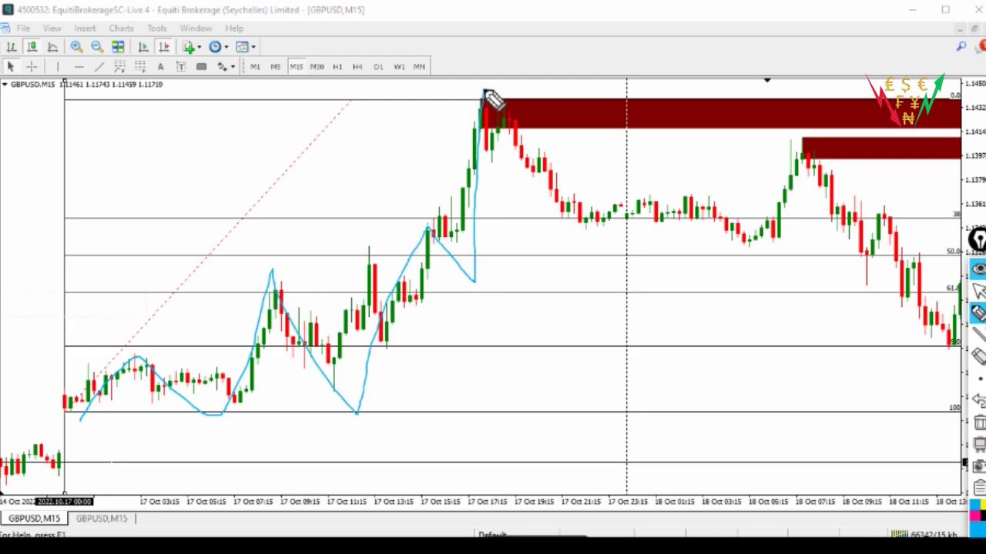
pyautogui.moveTo(956, 316)
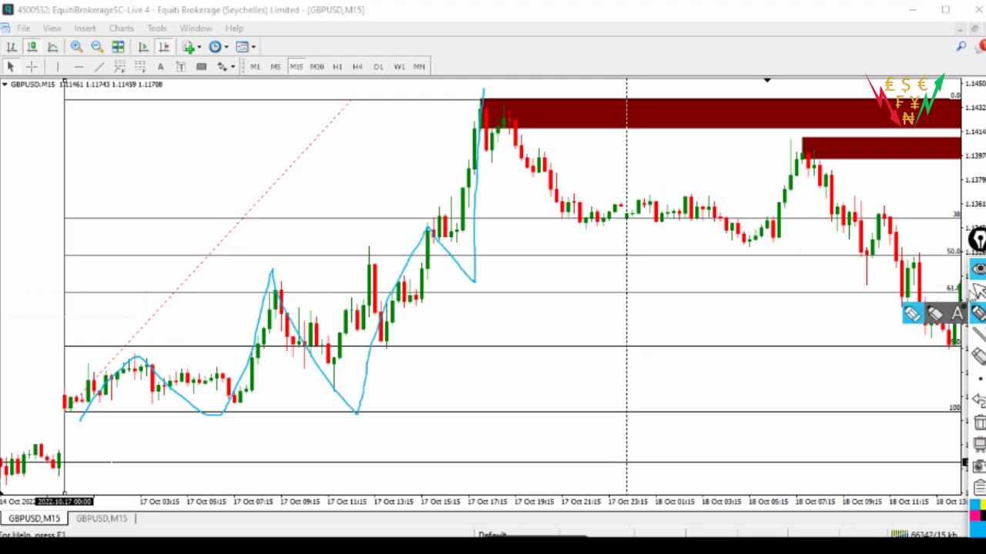
pyautogui.moveTo(709, 185)
pyautogui.mouseDown()
pyautogui.moveTo(380, 190)
pyautogui.moveTo(391, 189)
pyautogui.mouseUp()
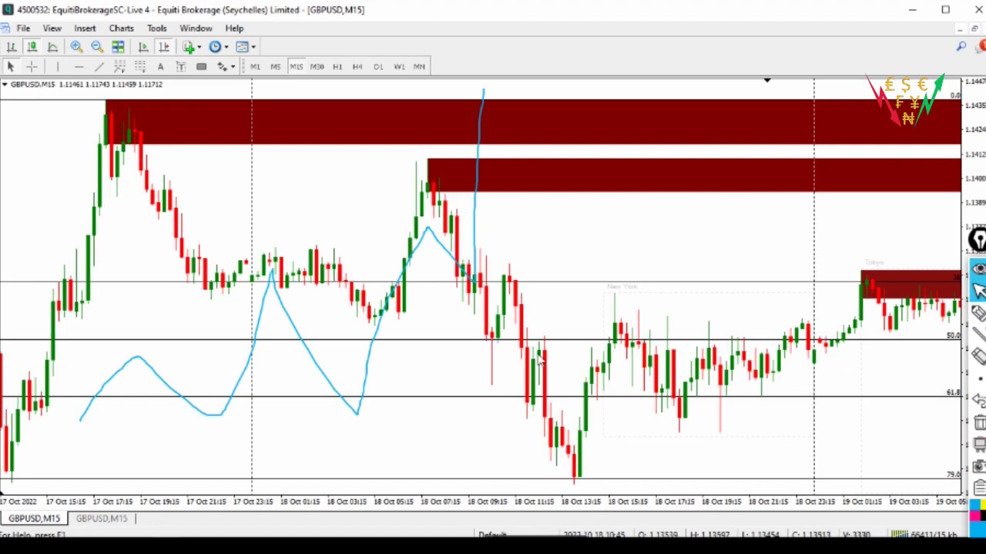
pyautogui.click(978, 422)
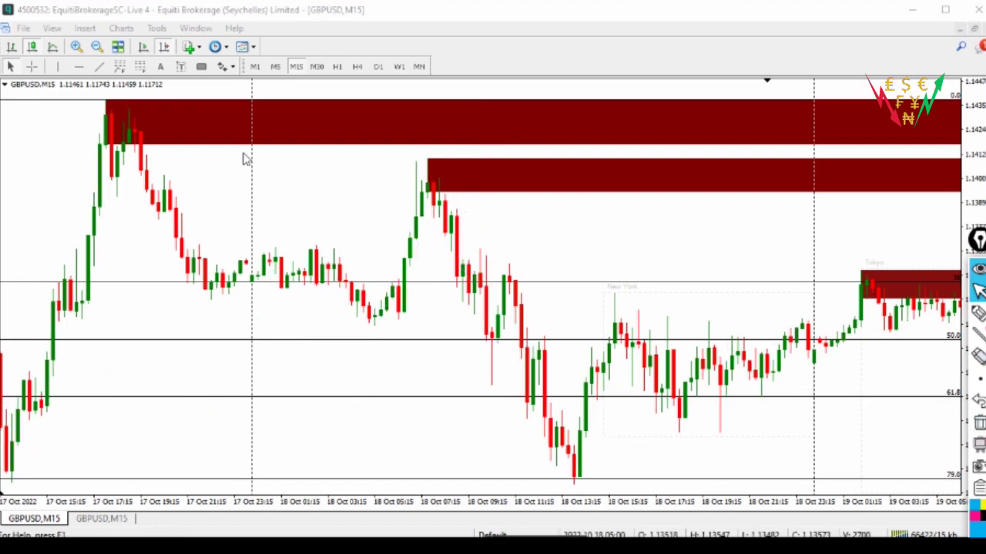
# Sketch the 18 October rise to the second red zone, the decline after it and the broken low in pen, and clear everything.
pyautogui.click(31, 66)
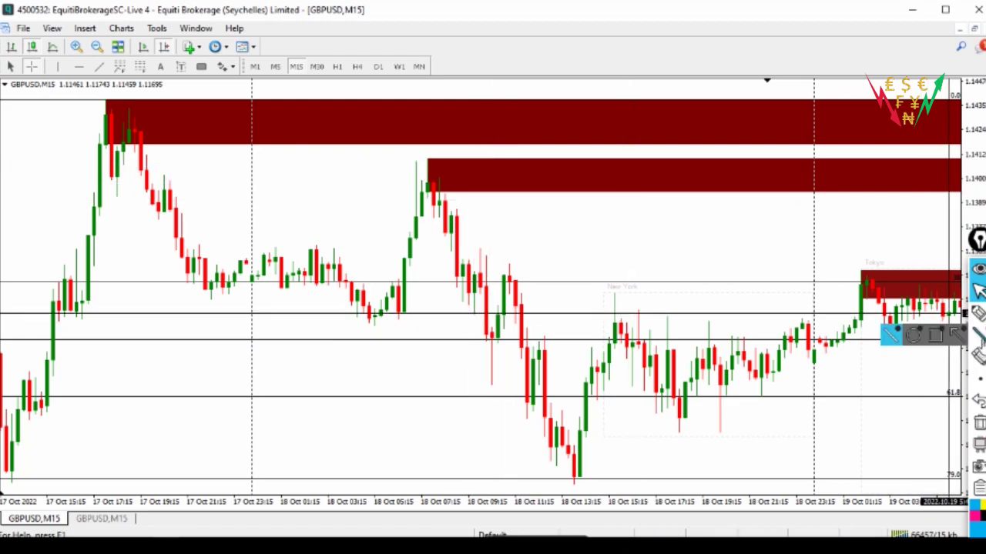
pyautogui.click(911, 316)
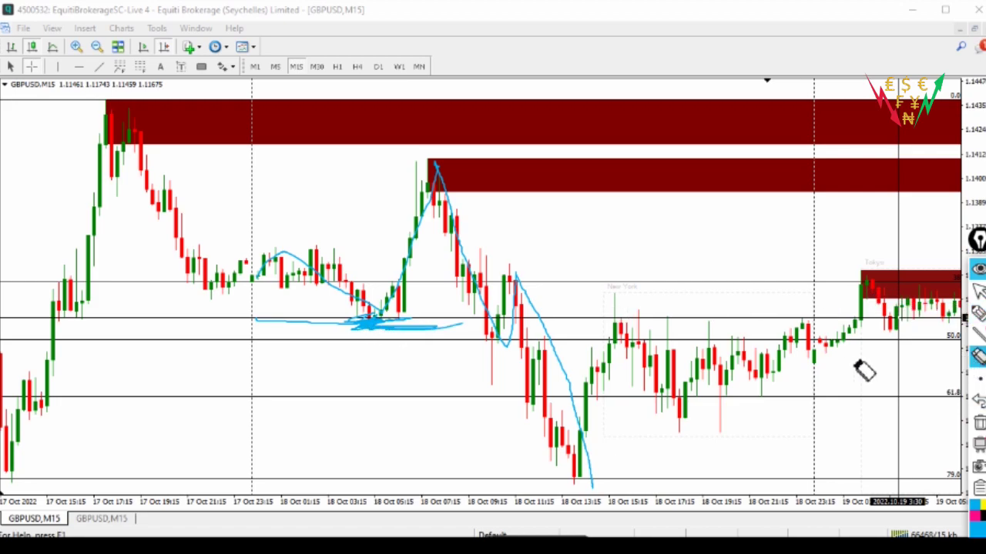
pyautogui.click(978, 418)
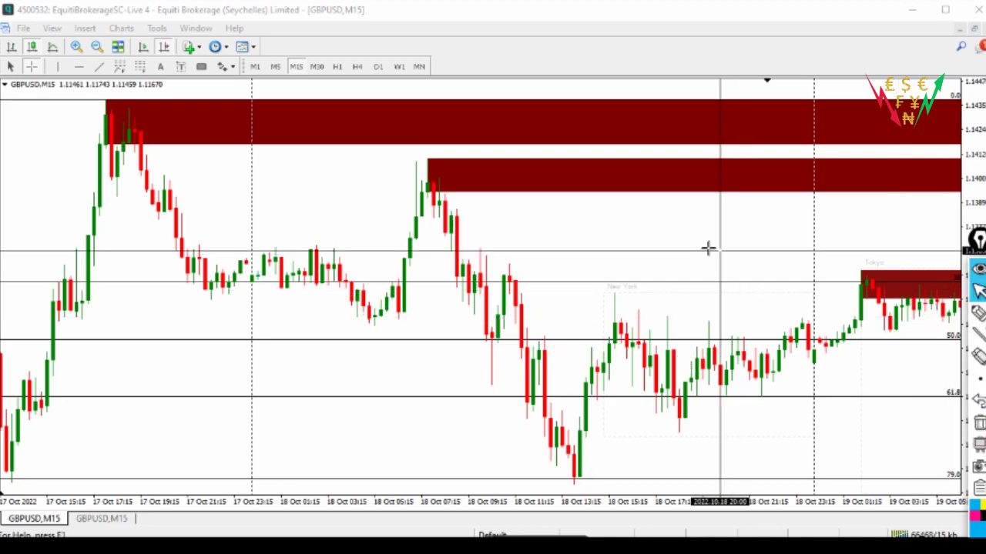
# Draw a Fibonacci retracement from the 18 October lower high at the second red zone down to the low near the 79.0 level.
pyautogui.moveTo(559, 257); pyautogui.dragTo(398, 229)
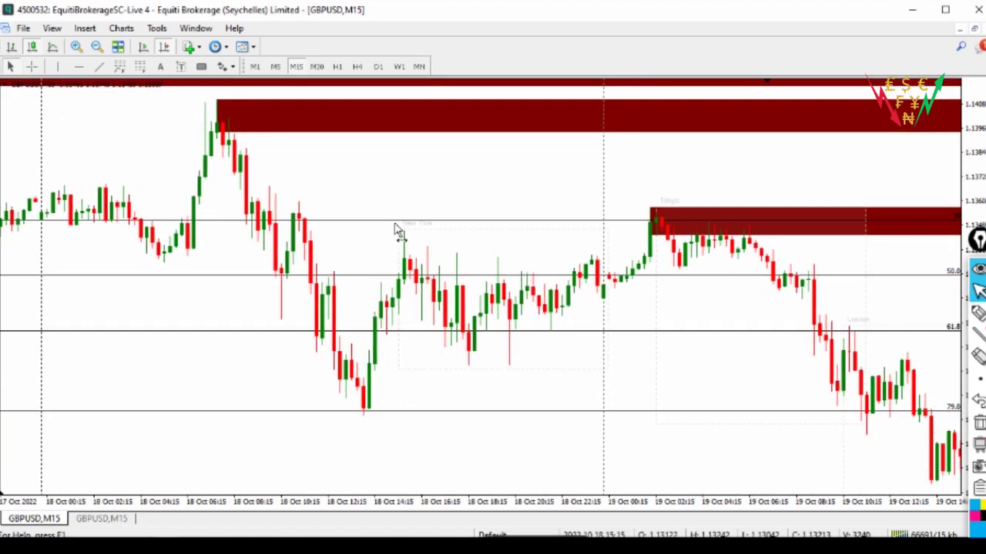
pyautogui.click(120, 67)
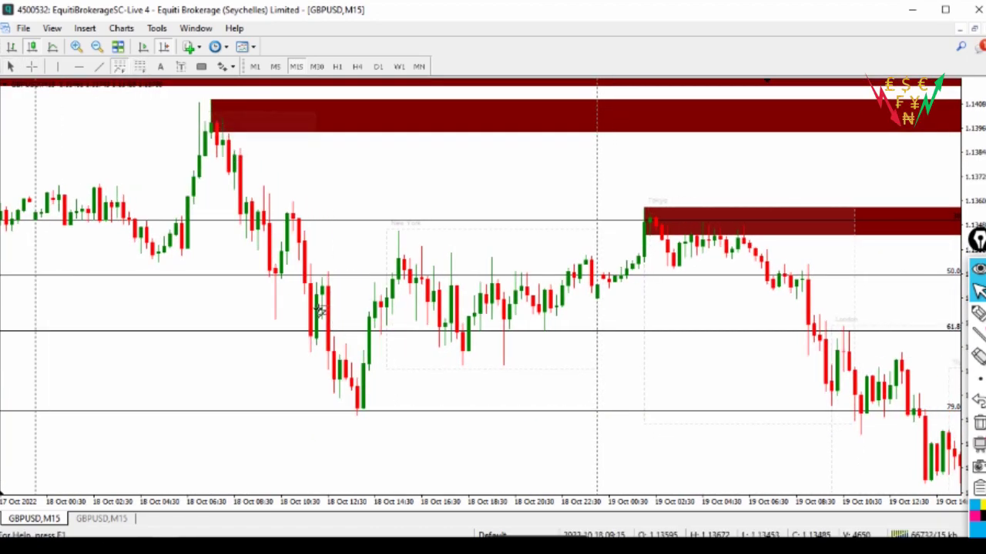
pyautogui.click(32, 67)
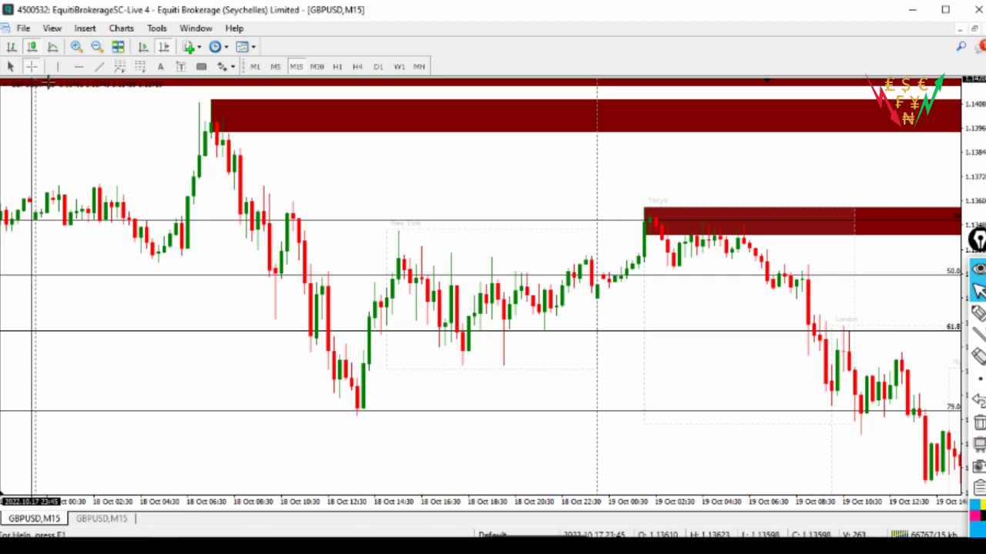
pyautogui.click(140, 68)
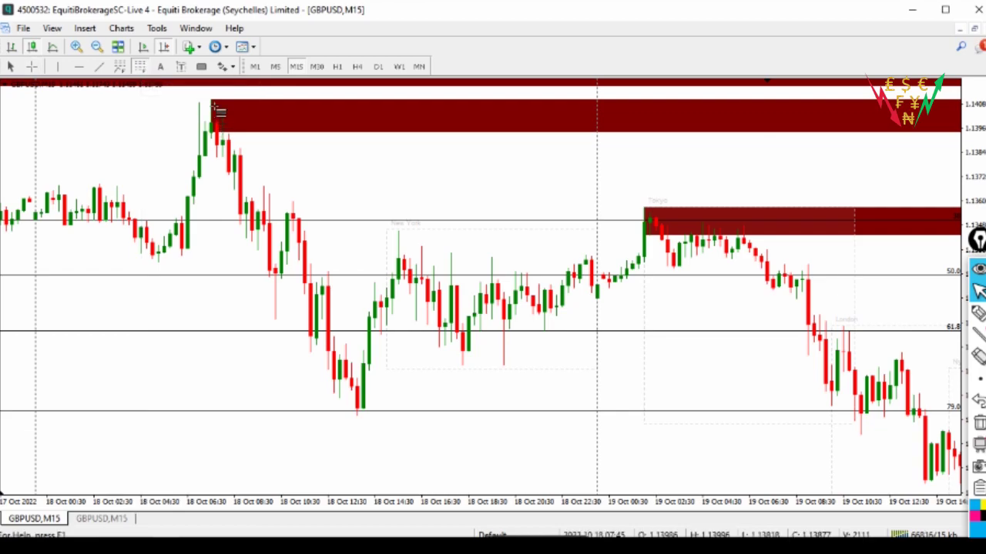
pyautogui.moveTo(213, 102); pyautogui.dragTo(357, 414)
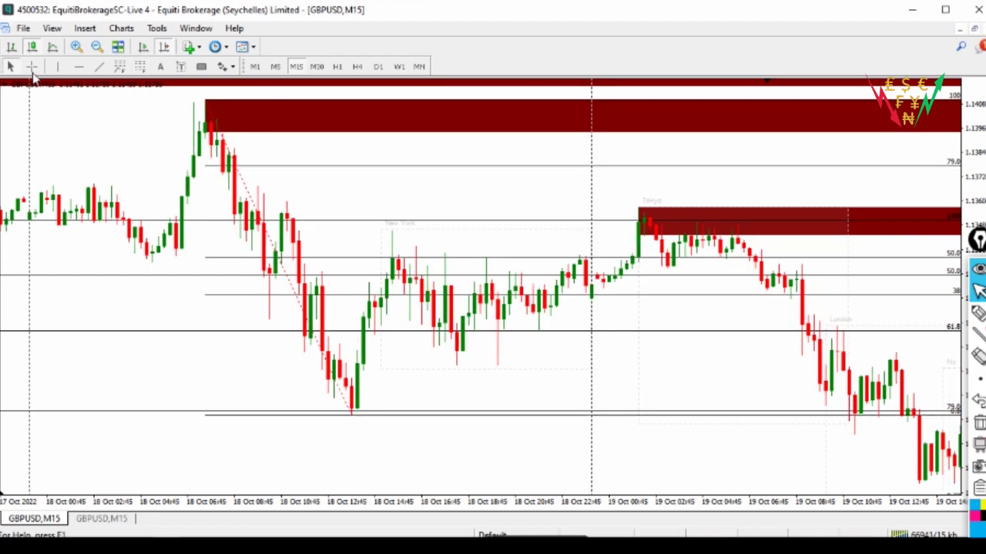
# Measure the New York session's swings from the 18 October 16:00 candle with the crosshair, including the 20:00 candle's low and the retracement's 0.0 level.
pyautogui.click(31, 67)
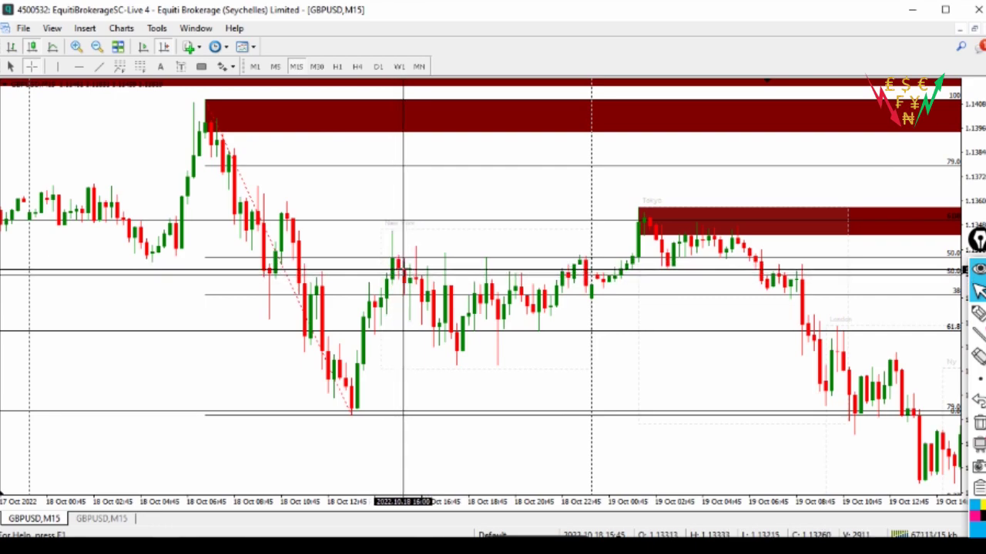
pyautogui.moveTo(406, 231); pyautogui.dragTo(406, 268)
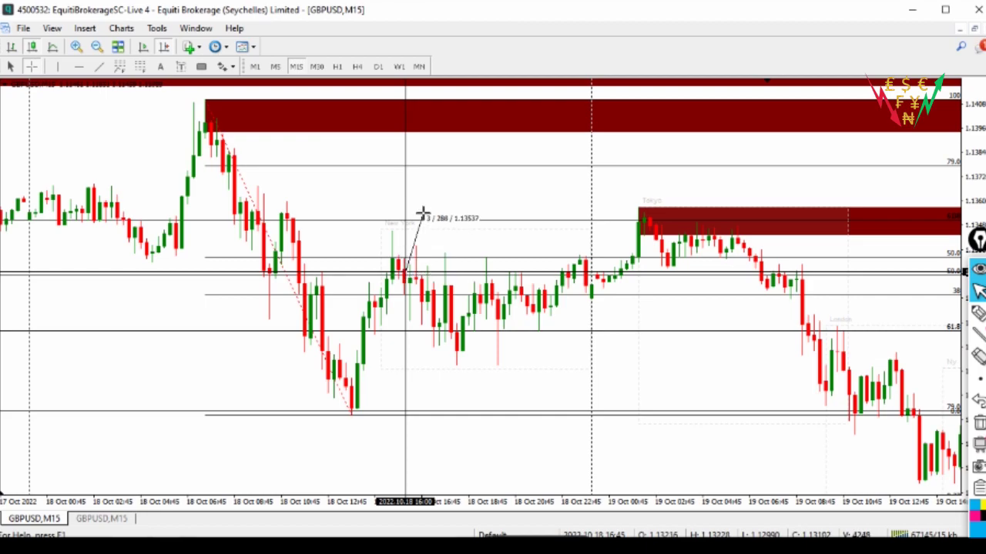
pyautogui.moveTo(432, 221); pyautogui.dragTo(590, 412)
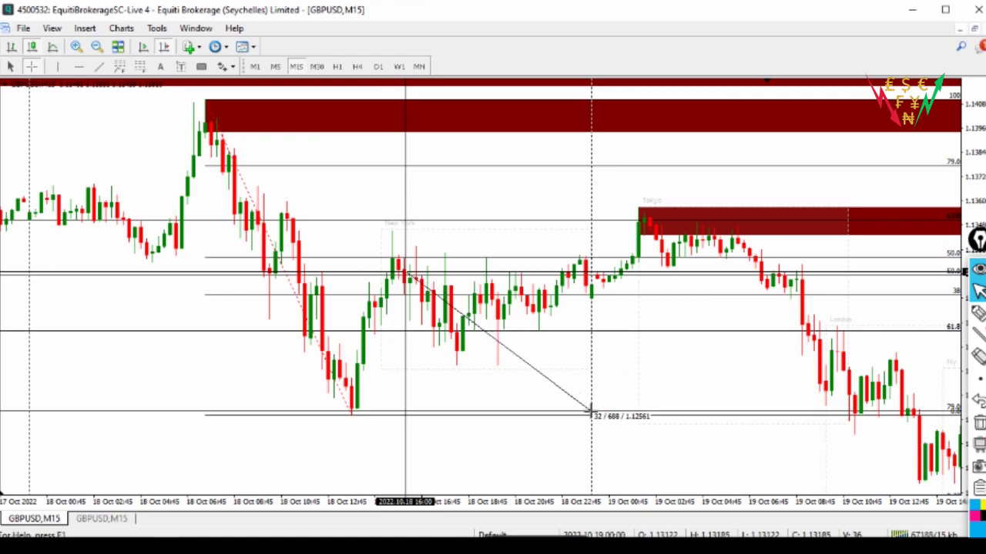
pyautogui.moveTo(590, 413); pyautogui.dragTo(422, 262)
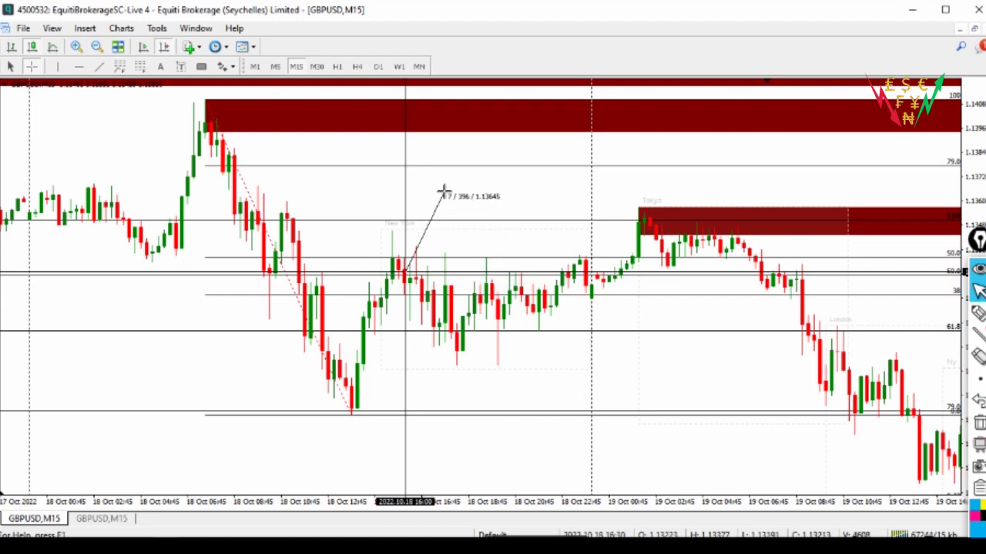
pyautogui.moveTo(463, 268); pyautogui.dragTo(587, 415)
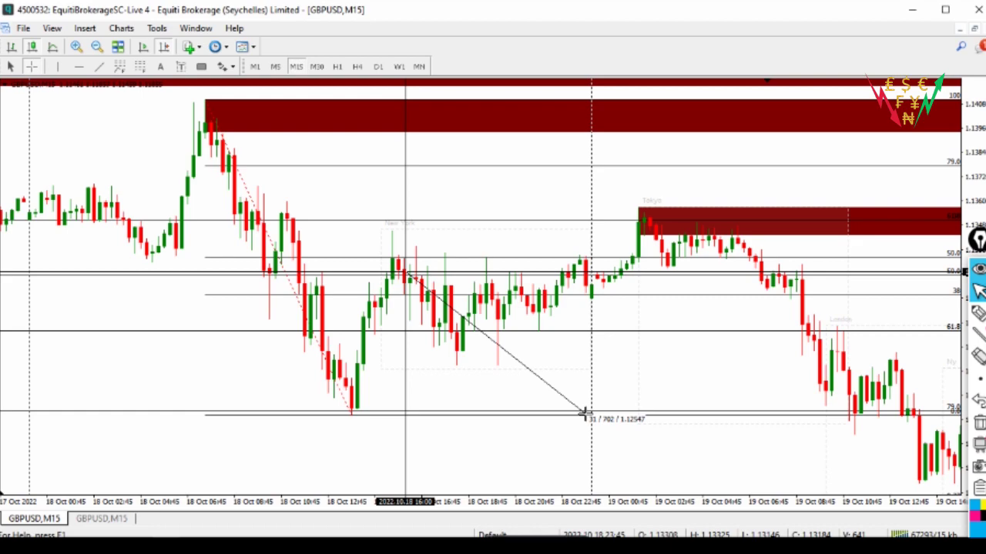
pyautogui.moveTo(584, 415); pyautogui.dragTo(454, 352)
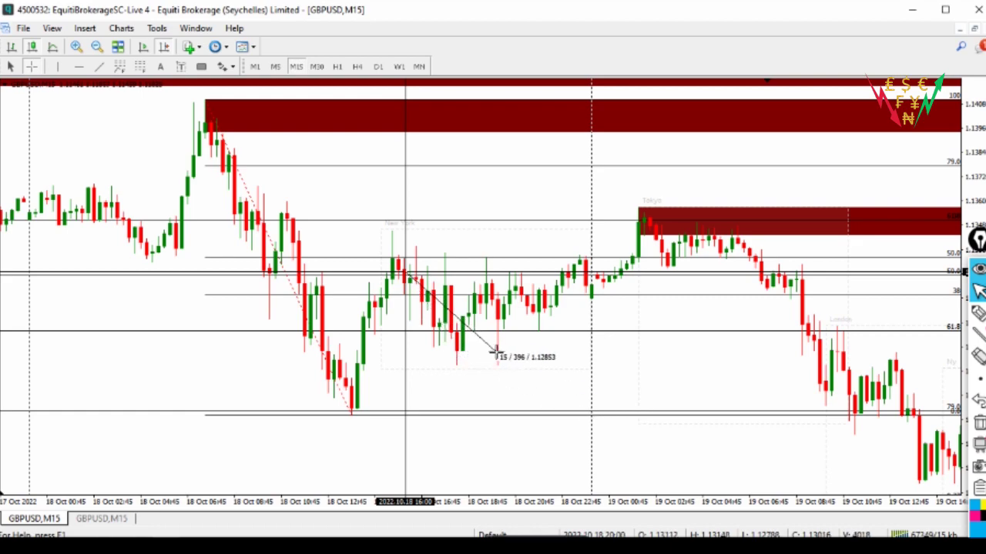
pyautogui.moveTo(479, 258); pyautogui.dragTo(502, 351)
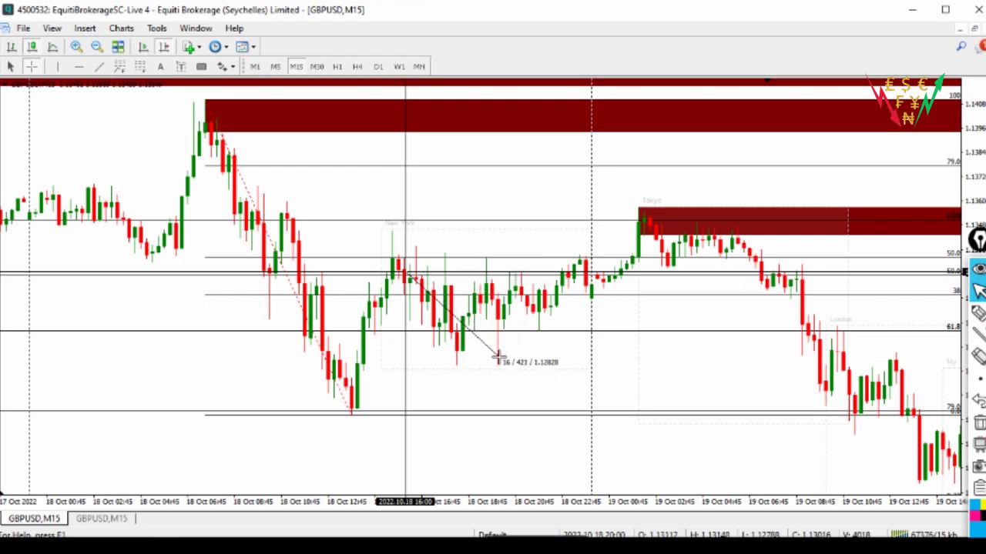
pyautogui.moveTo(497, 356); pyautogui.dragTo(493, 357)
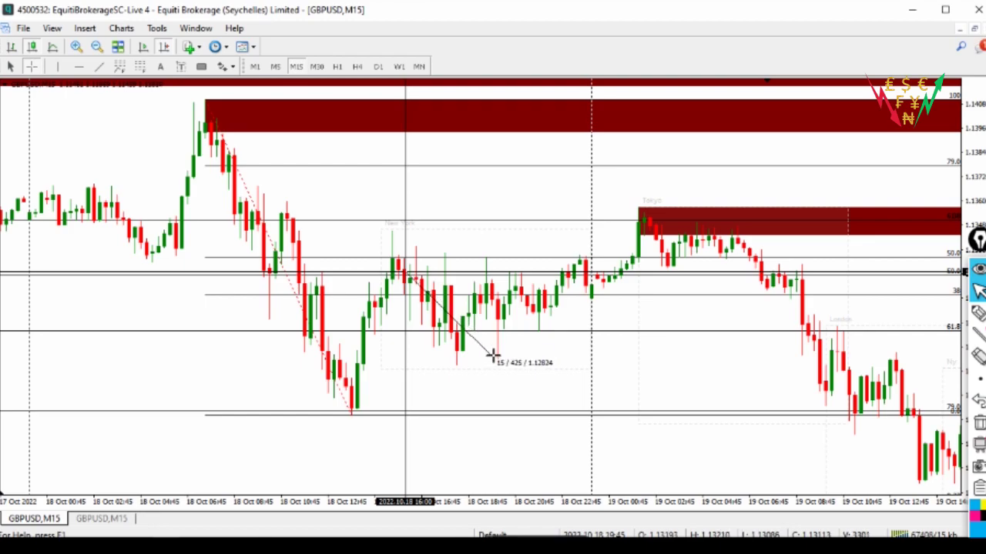
pyautogui.moveTo(620, 356); pyautogui.dragTo(447, 330)
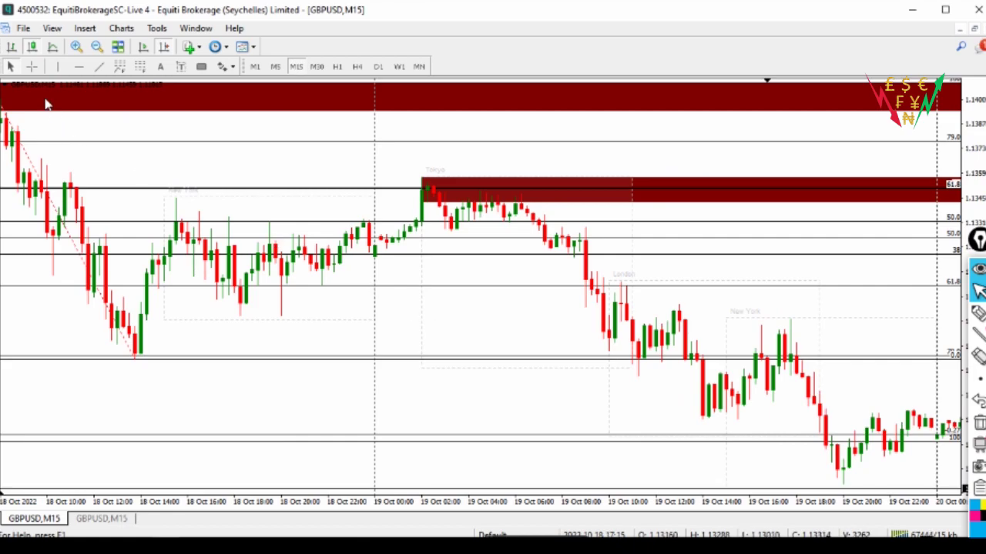
# Inspect the 18 October low at 13:30, the 19 October 10:00 decline and the candles at the Tokyo red zone with the crosshair.
pyautogui.scroll(5, 176, 218)
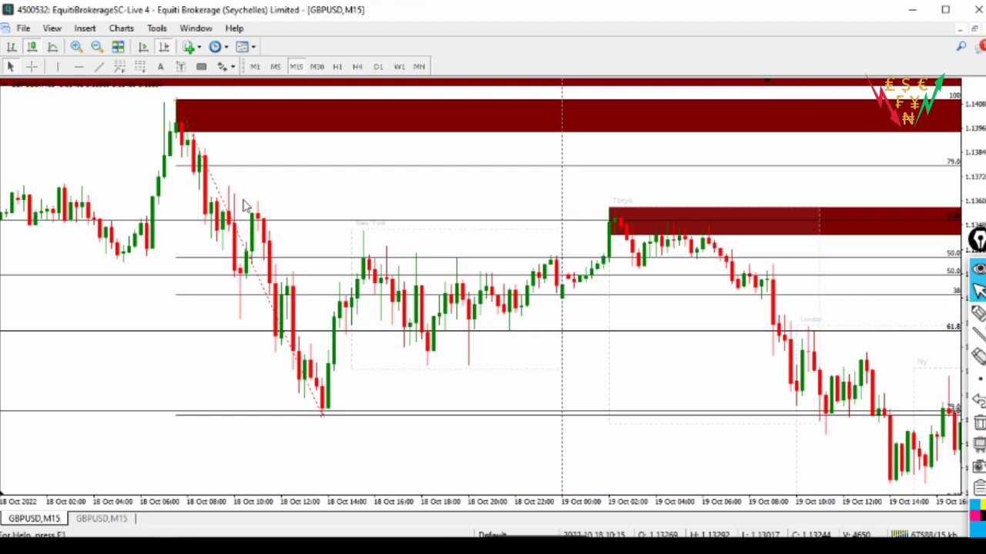
pyautogui.moveTo(281, 189); pyautogui.dragTo(356, 176)
pyautogui.click(32, 66)
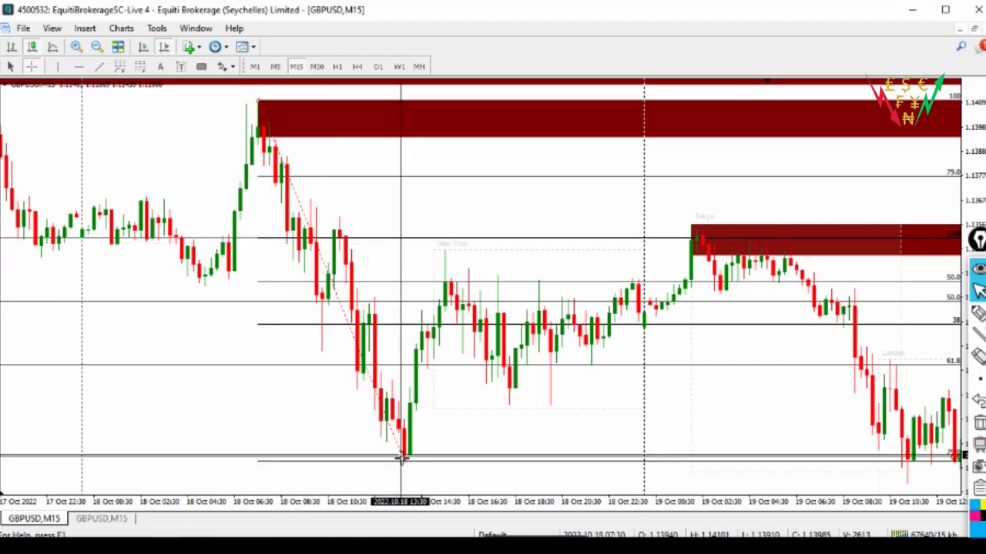
pyautogui.moveTo(511, 395); pyautogui.dragTo(331, 320)
pyautogui.click(31, 66)
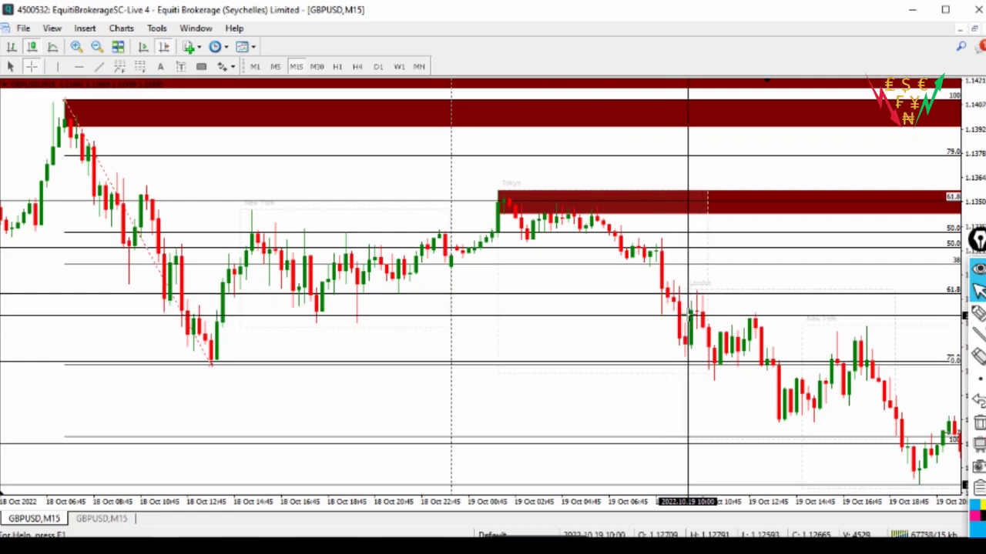
pyautogui.click(566, 325)
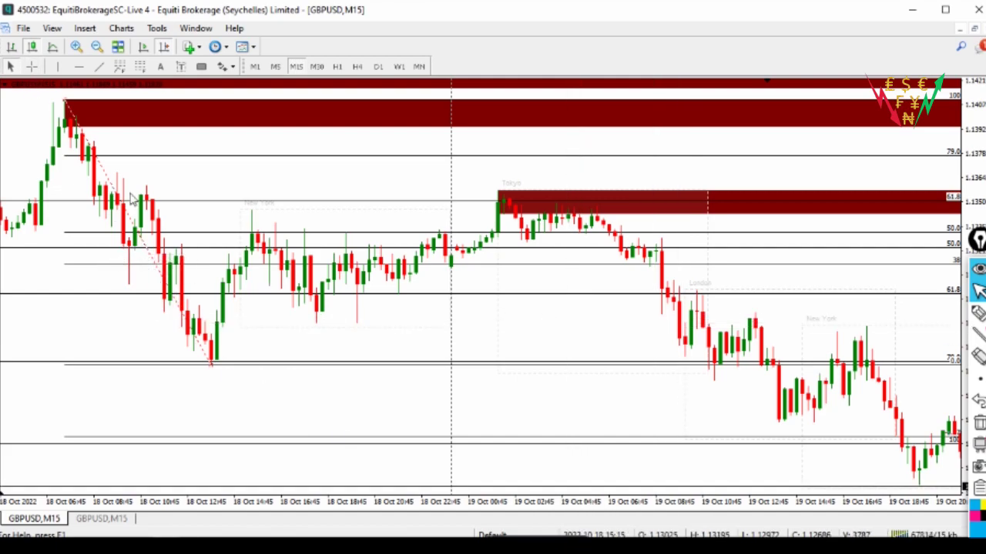
pyautogui.middleClick(359, 363)
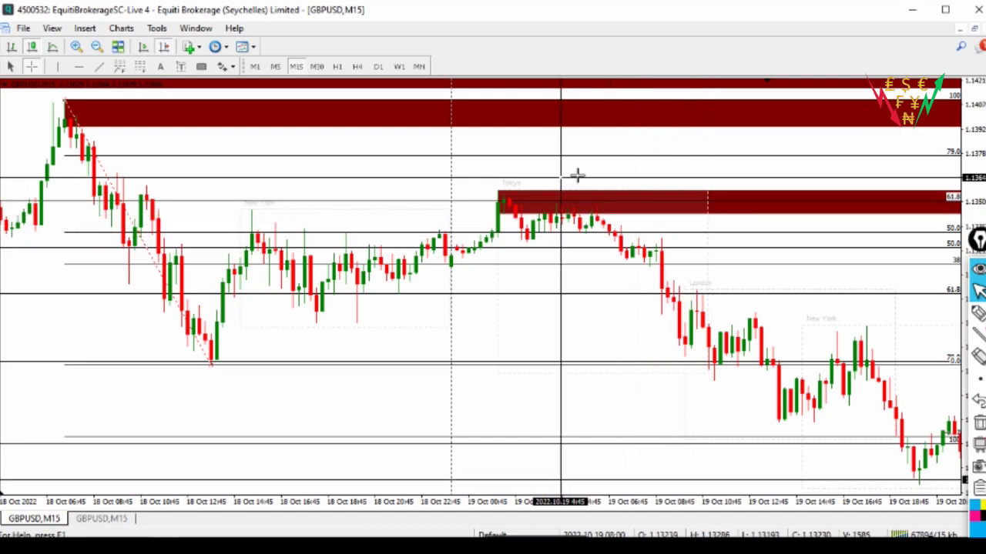
# Delete the Fibonacci retracements on the 18 October decline and the 17 October rally.
pyautogui.moveTo(140, 239); pyautogui.dragTo(135, 231)
pyautogui.rightClick(138, 233)
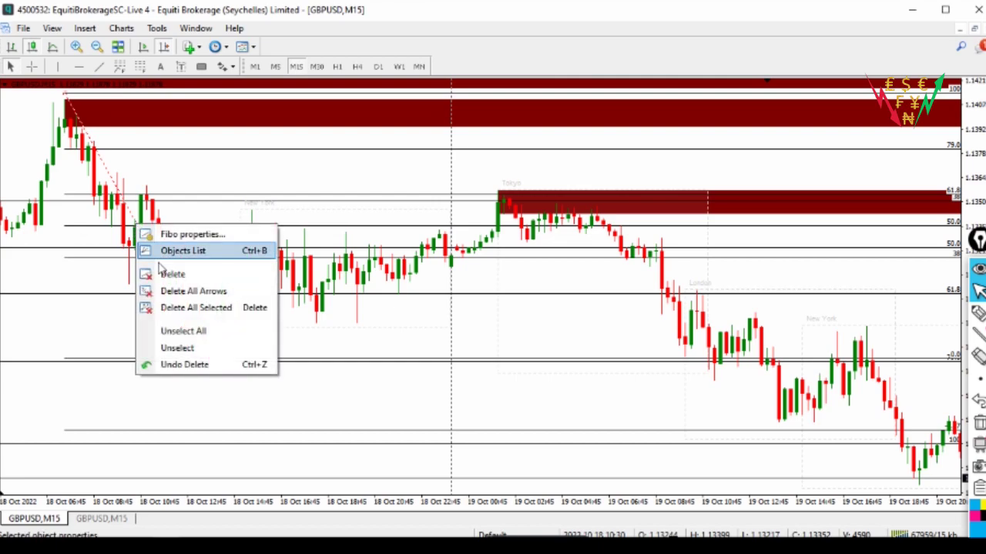
pyautogui.click(175, 275)
pyautogui.moveTo(424, 301); pyautogui.dragTo(378, 297)
pyautogui.hscroll(-5, 331, 292)
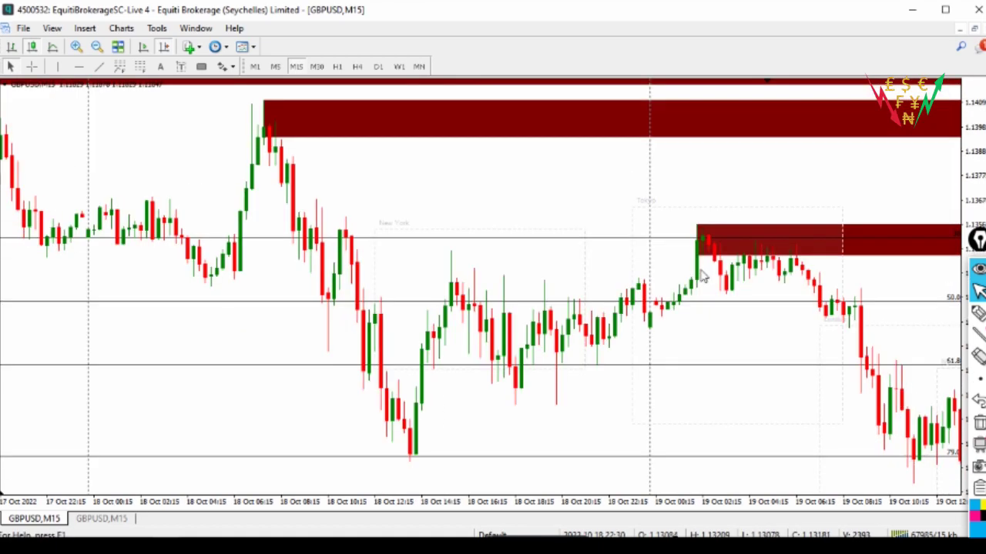
pyautogui.hscroll(-7, 240, 289)
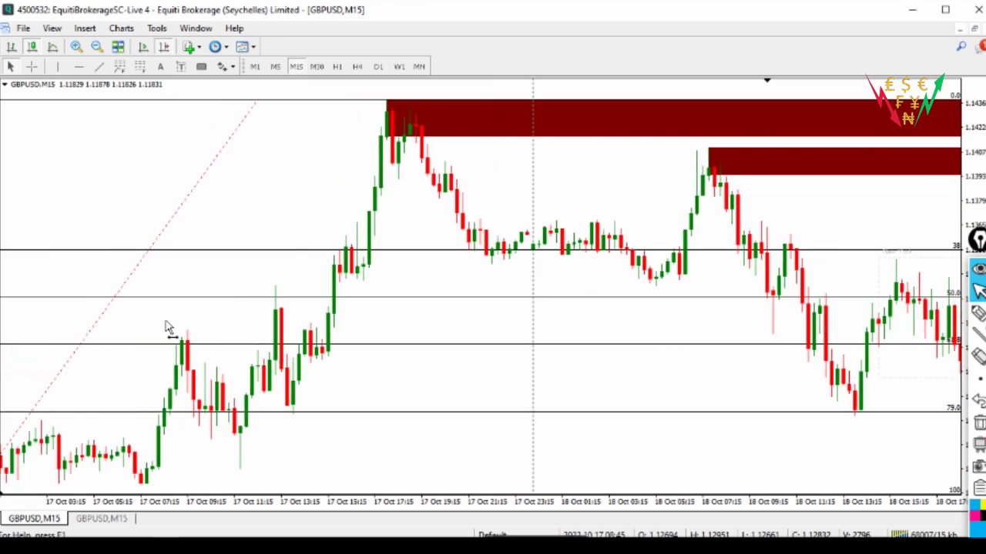
pyautogui.rightClick(104, 316)
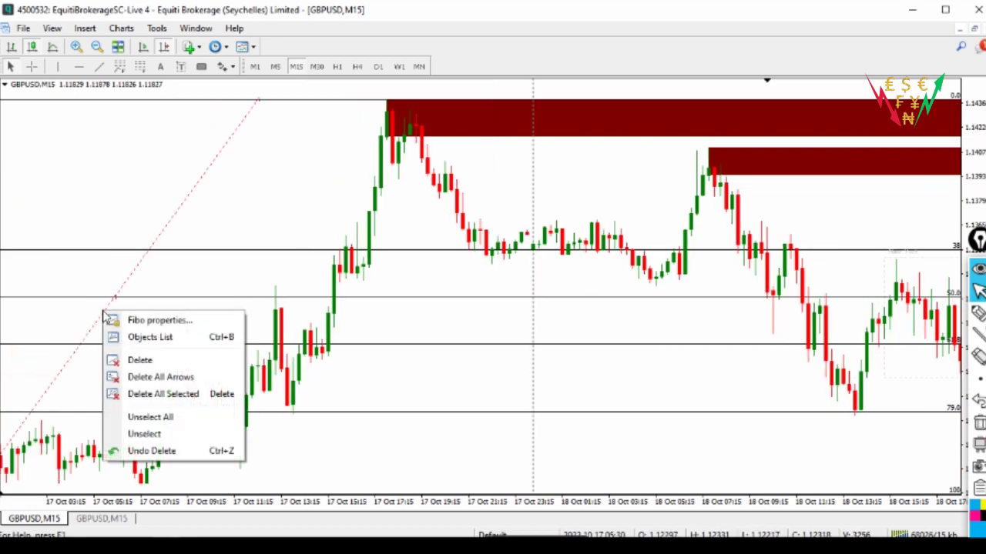
pyautogui.click(132, 357)
# Draw a Fibonacci retracement from the 18 October lower high to the low of that decline, and measure the 19 October drop from 10:30.
pyautogui.hscroll(2, 372, 255)
pyautogui.moveTo(372, 254); pyautogui.dragTo(141, 216)
pyautogui.hscroll(4, 141, 215)
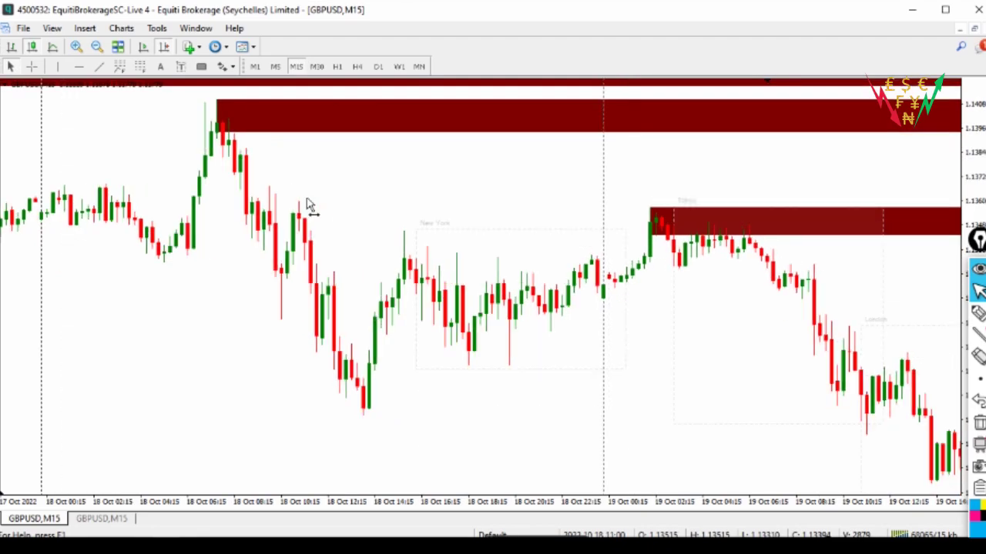
pyautogui.hscroll(2, 366, 204)
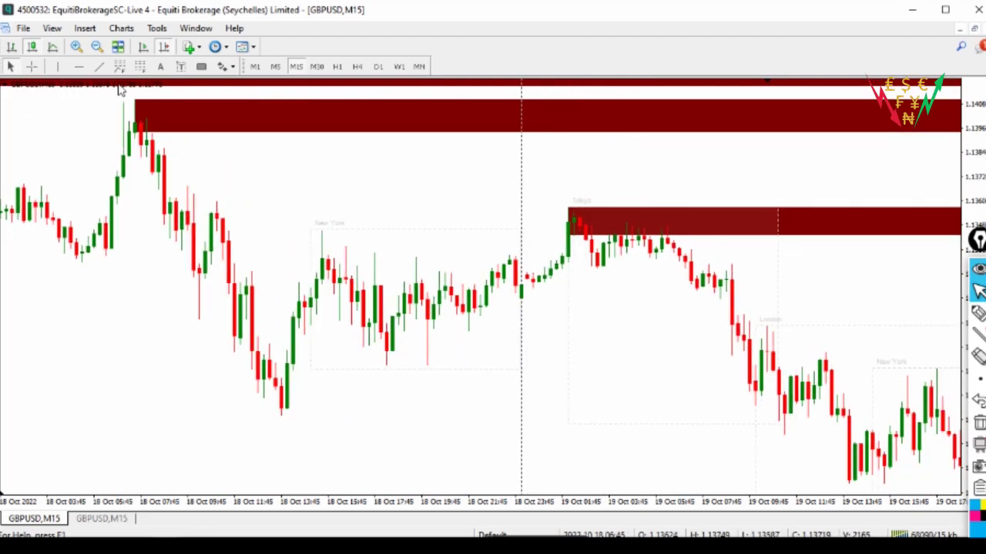
pyautogui.moveTo(137, 101); pyautogui.dragTo(318, 420)
pyautogui.moveTo(586, 364); pyautogui.dragTo(460, 344)
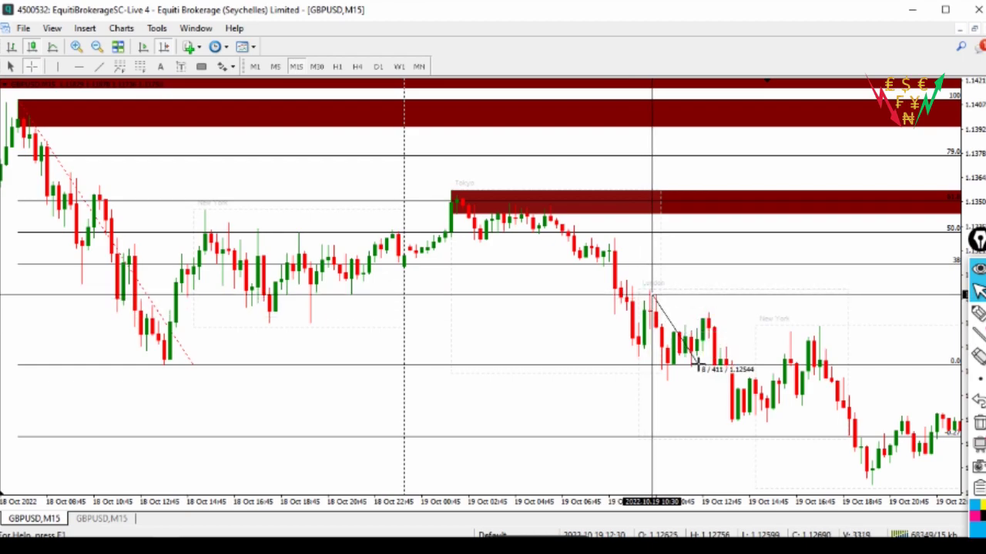
pyautogui.moveTo(697, 368); pyautogui.dragTo(659, 367)
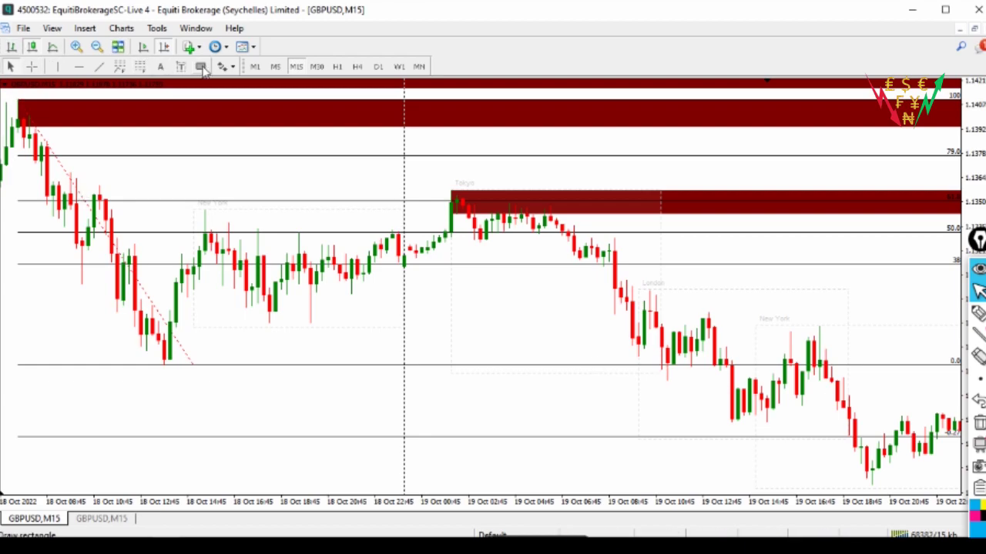
# Mark the retracement's 38, 50.0, 61.8 and 0.0 levels with horizontal lines, and delete the Fibonacci retracement.
pyautogui.click(402, 264)
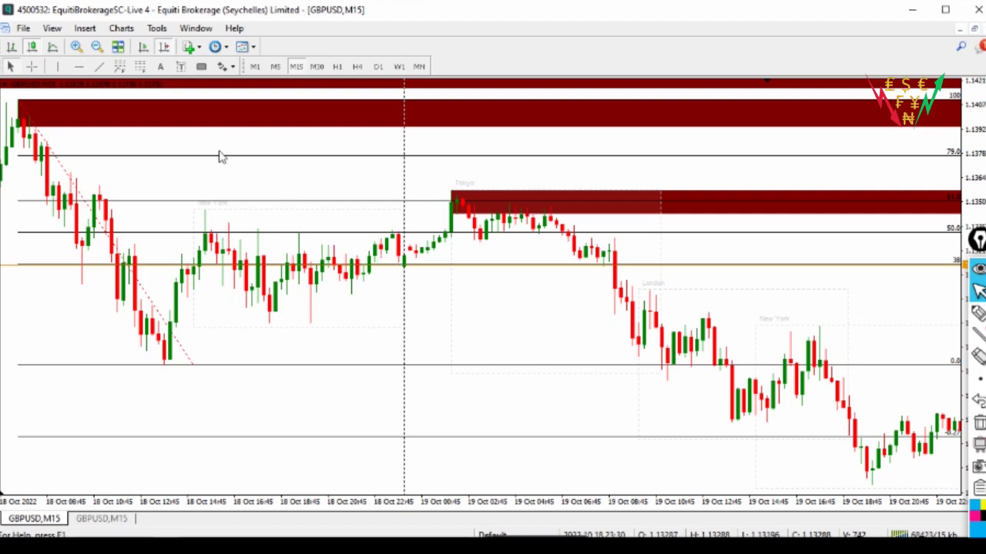
pyautogui.click(80, 67)
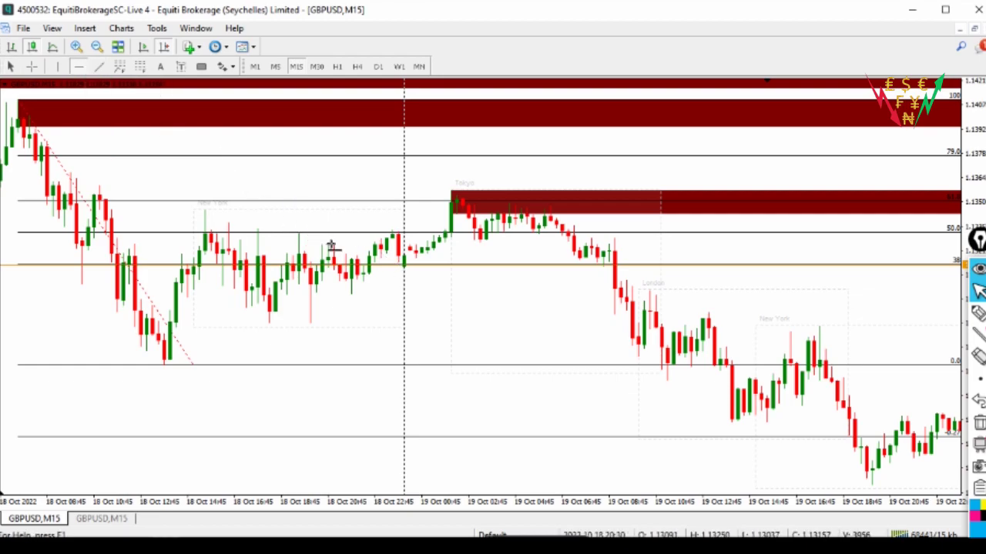
pyautogui.click(404, 231)
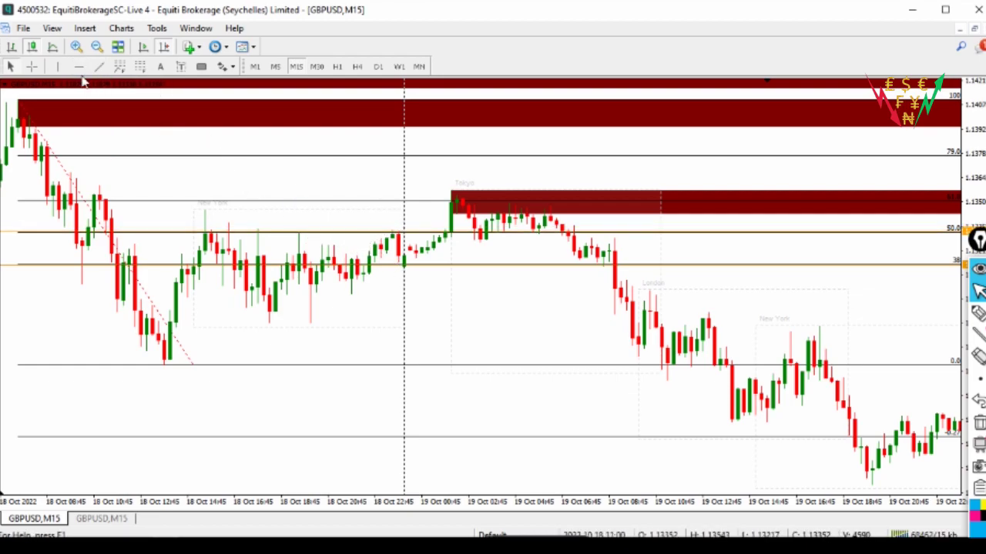
pyautogui.click(429, 200)
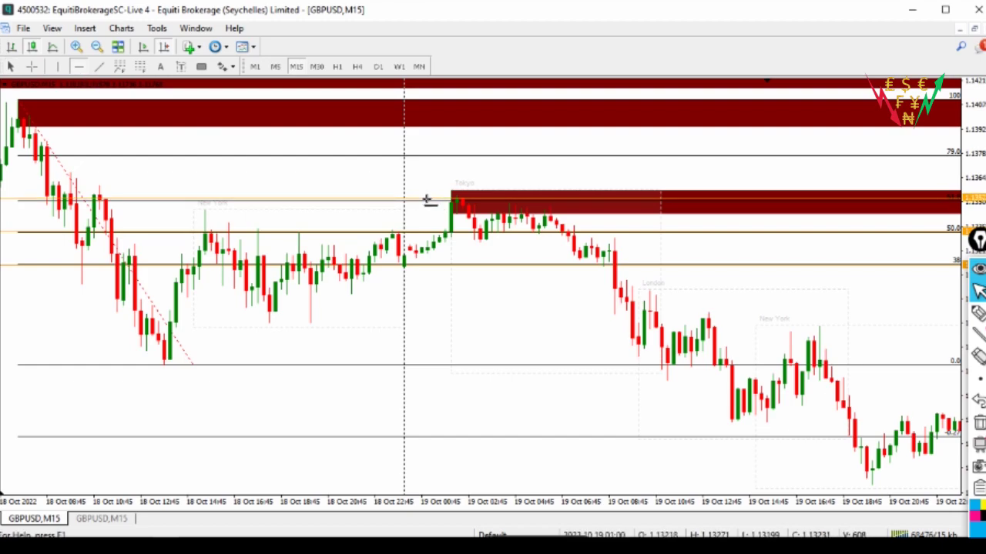
pyautogui.click(81, 66)
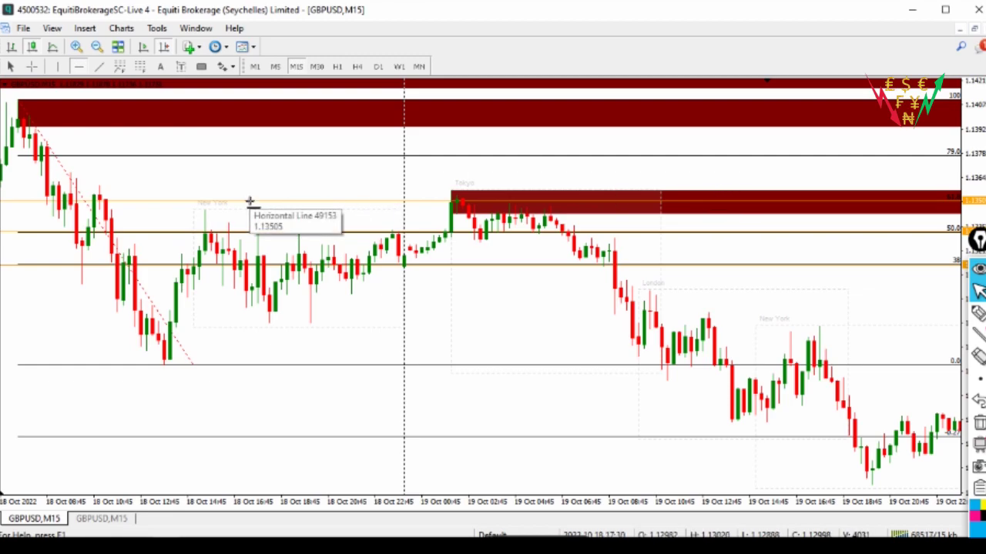
pyautogui.click(410, 362)
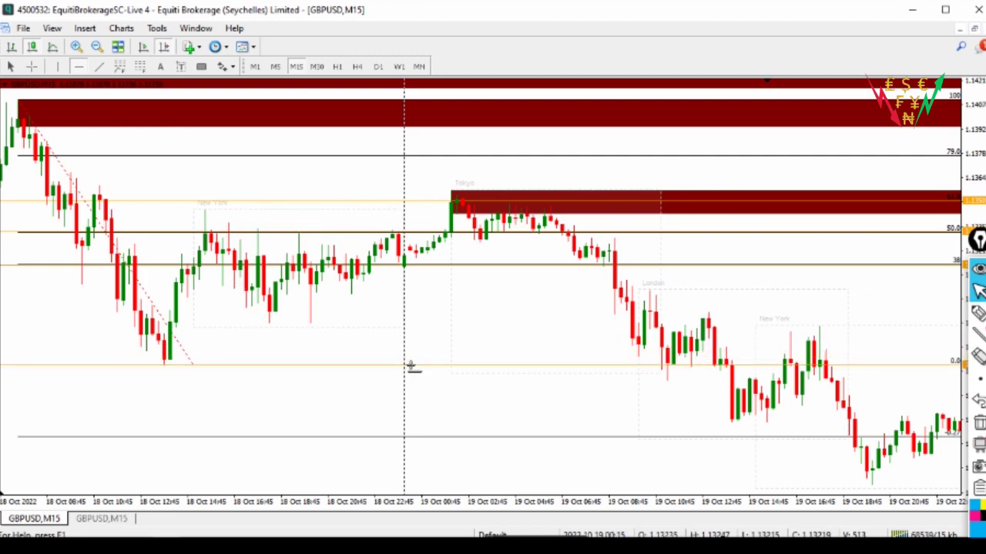
pyautogui.rightClick(80, 194)
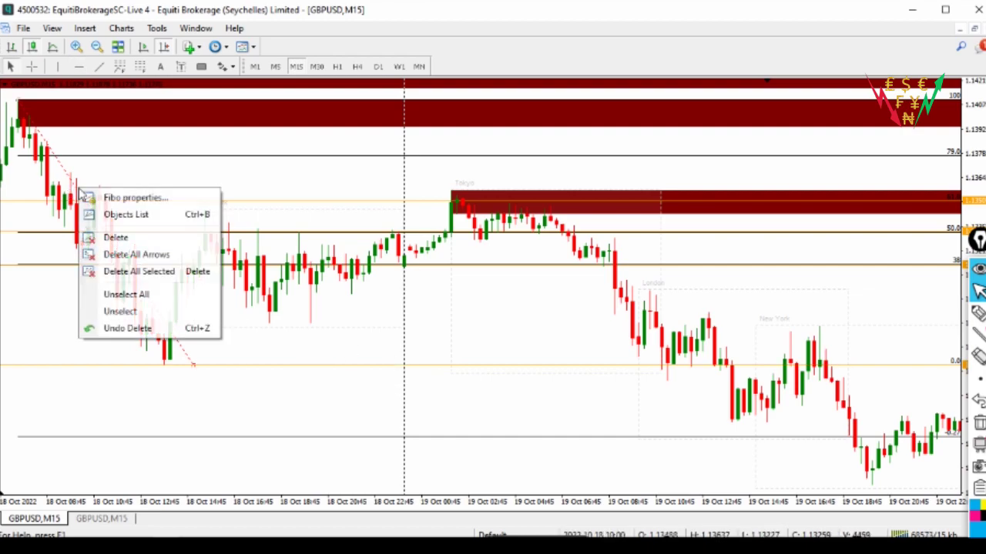
pyautogui.click(108, 236)
# Draw a Fibonacci retracement from the 19 October high at the Tokyo red zone down to the first low around the London open.
pyautogui.scroll(-3, 570, 323)
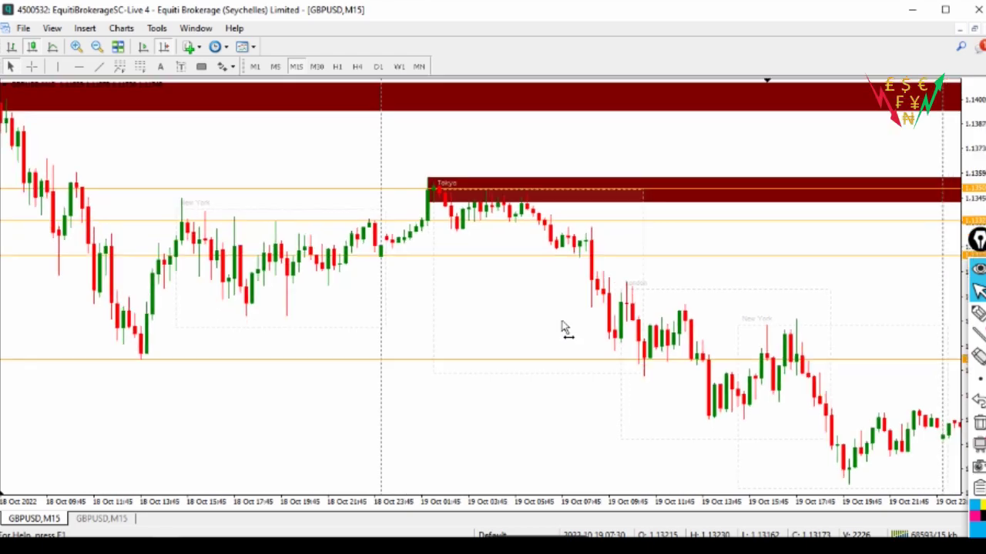
pyautogui.click(139, 66)
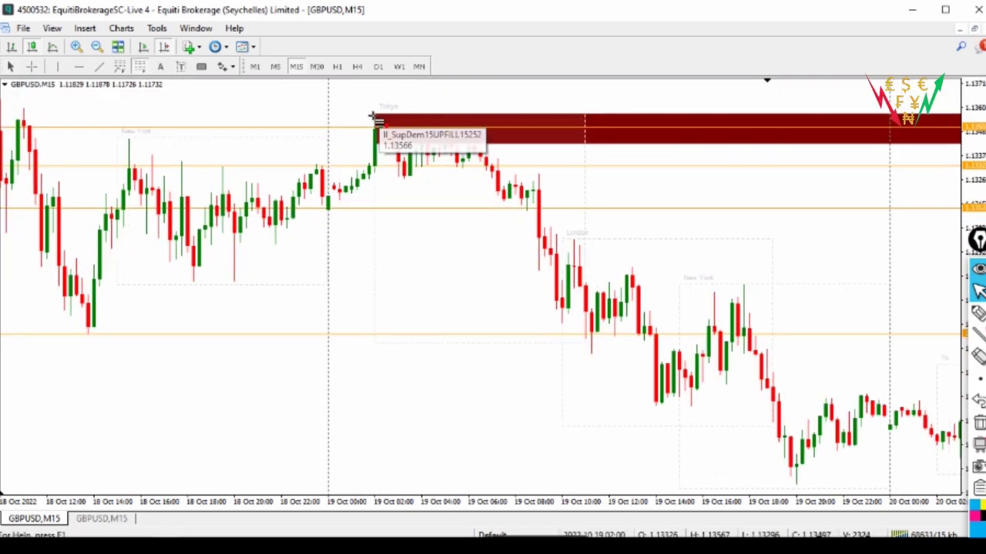
pyautogui.moveTo(383, 129); pyautogui.dragTo(417, 309)
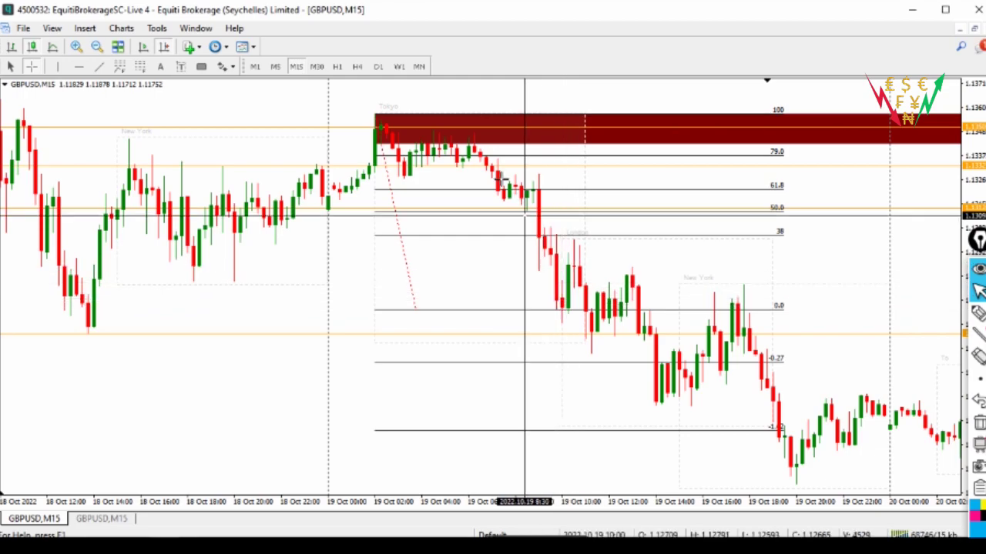
# Measure the continued decline from the 19 October 10:45 candle to 14:00 with the crosshair, and delete the 19 October Fibonacci retracement.
pyautogui.moveTo(456, 127); pyautogui.dragTo(558, 307)
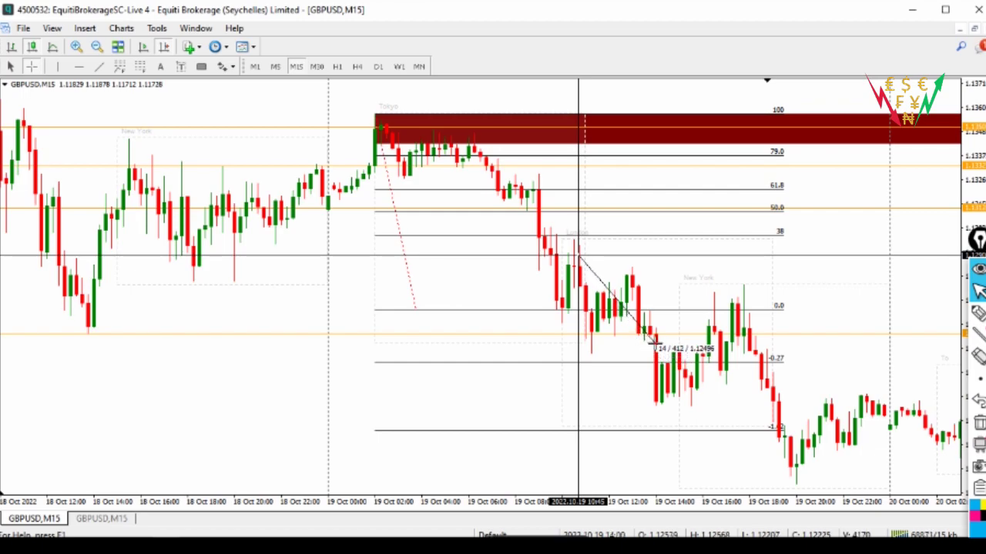
pyautogui.moveTo(655, 343); pyautogui.dragTo(654, 343)
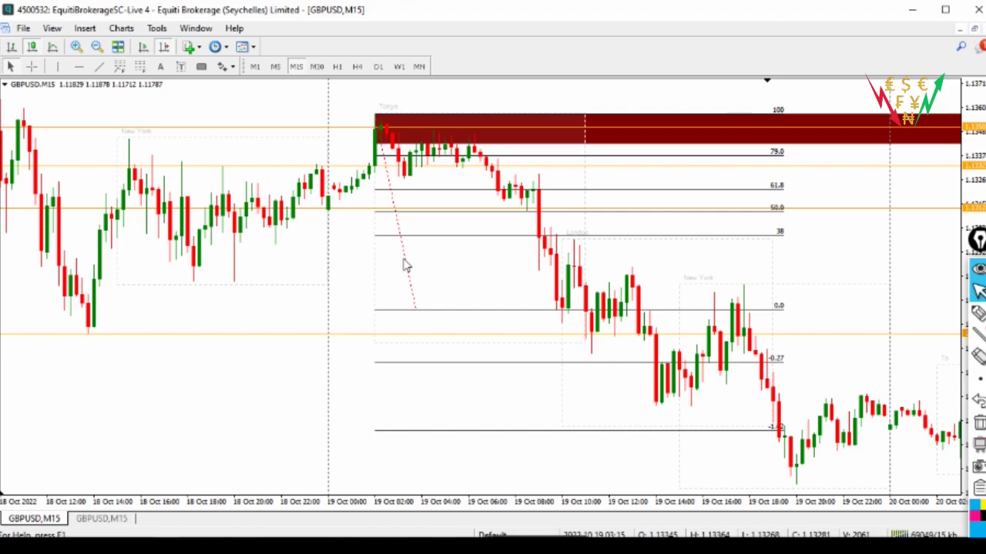
pyautogui.rightClick(406, 265)
pyautogui.click(419, 310)
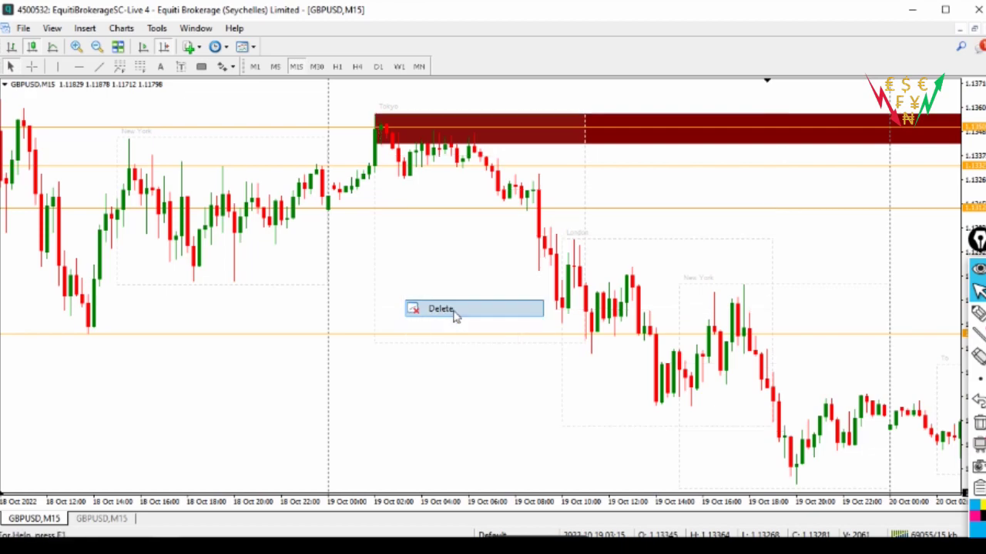
# Draw a Fibonacci retracement from the 19 October Tokyo high at the red zone down to the day's low.
pyautogui.moveTo(655, 279); pyautogui.dragTo(349, 235)
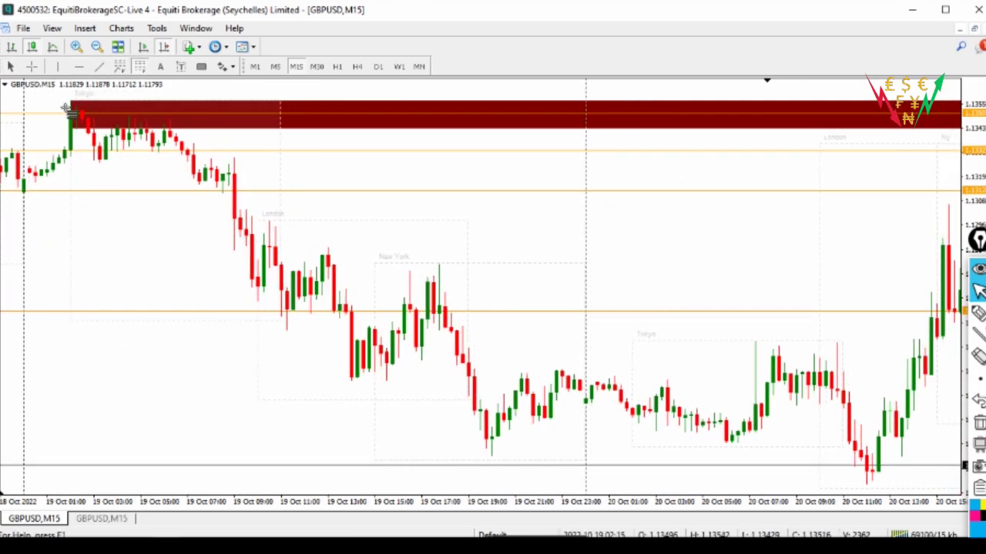
pyautogui.moveTo(75, 108); pyautogui.dragTo(343, 455)
# Delete the four orange horizontal lines that mark the 18 October retracement levels.
pyautogui.moveTo(57, 211); pyautogui.dragTo(341, 242)
pyautogui.moveTo(90, 251); pyautogui.dragTo(198, 210)
pyautogui.rightClick(196, 205)
pyautogui.click(223, 251)
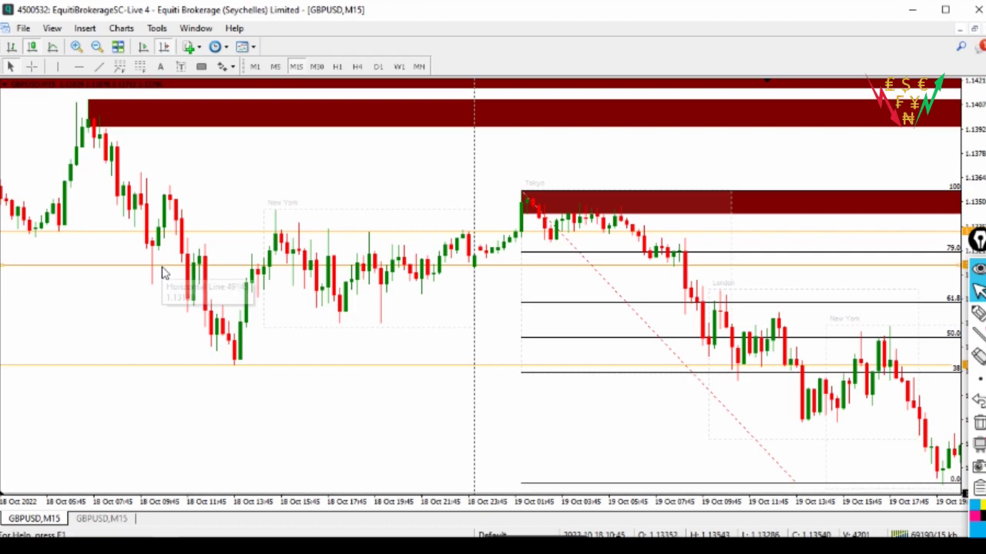
pyautogui.rightClick(162, 266)
pyautogui.click(228, 319)
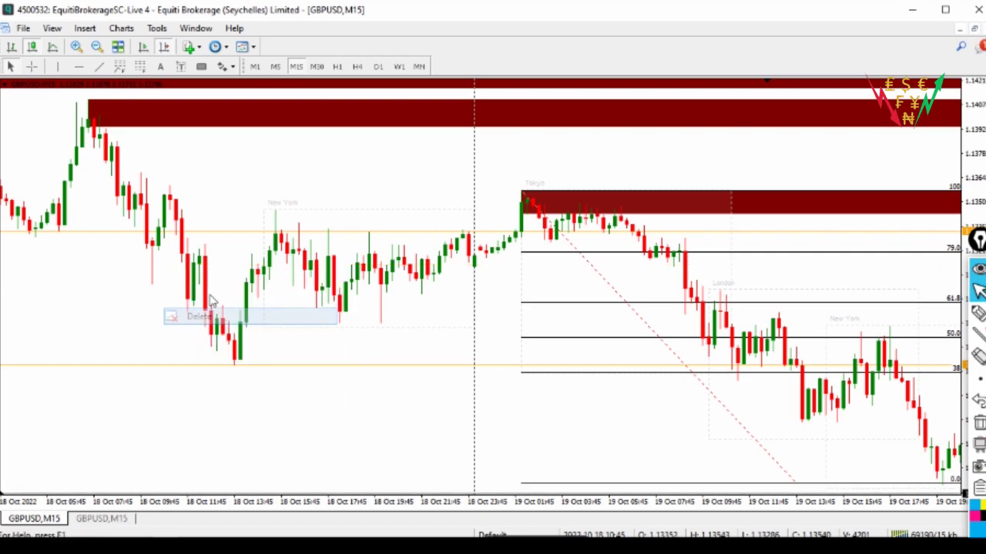
pyautogui.rightClick(129, 233)
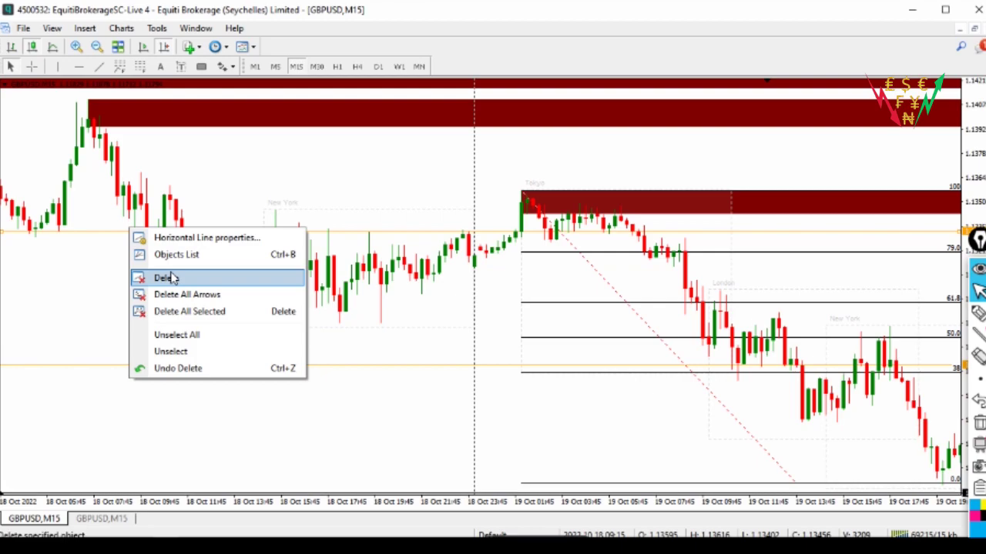
pyautogui.click(174, 277)
pyautogui.rightClick(264, 369)
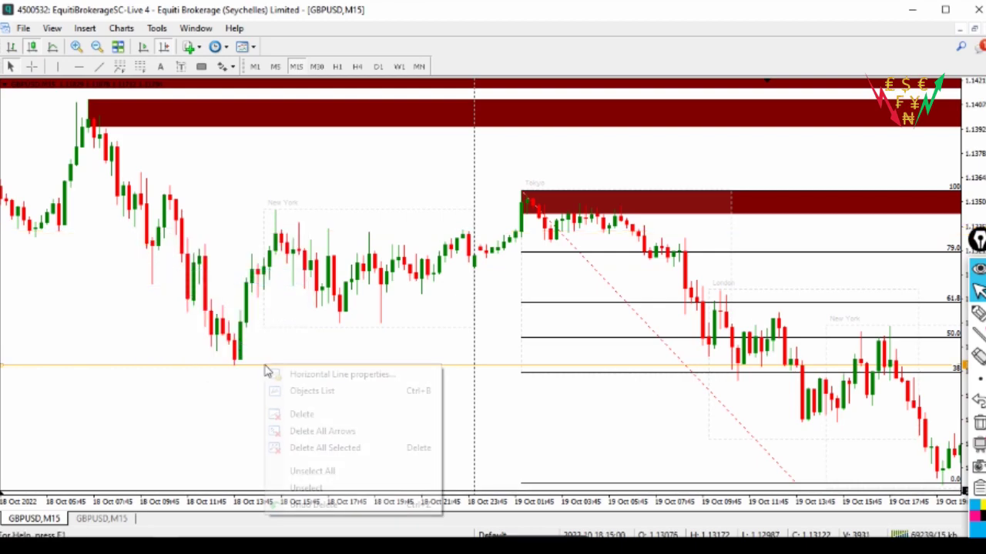
pyautogui.click(321, 422)
# Measure the 20 October drop from the 10:45 candle down to the 12:00 and 11:45 candles with the crosshair.
pyautogui.moveTo(565, 425); pyautogui.dragTo(61, 313)
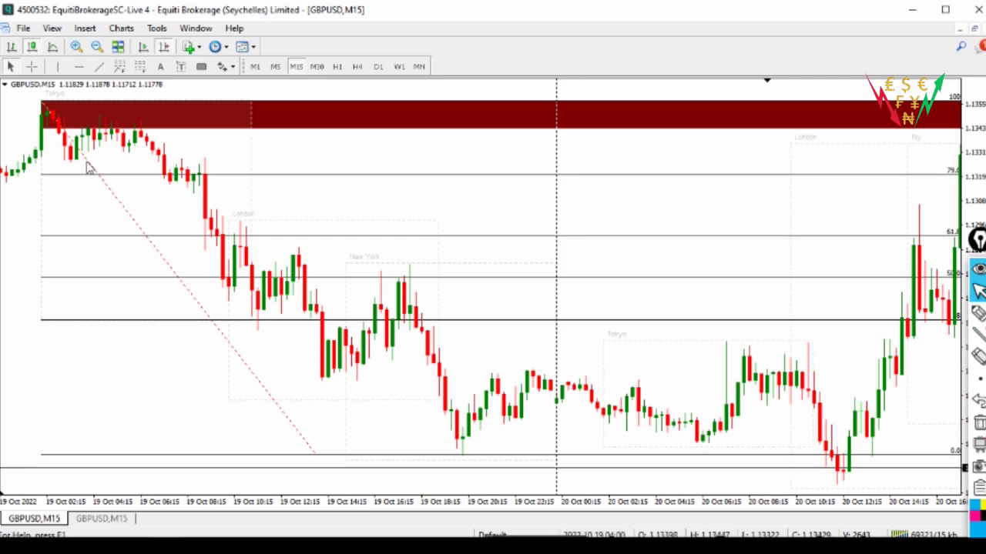
pyautogui.click(32, 67)
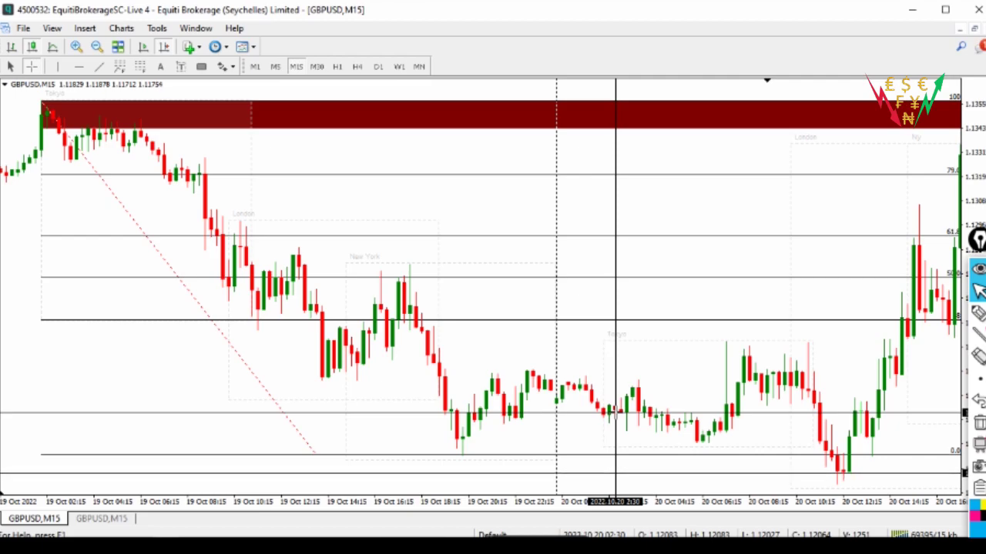
pyautogui.click(669, 222)
pyautogui.moveTo(669, 222); pyautogui.dragTo(473, 218)
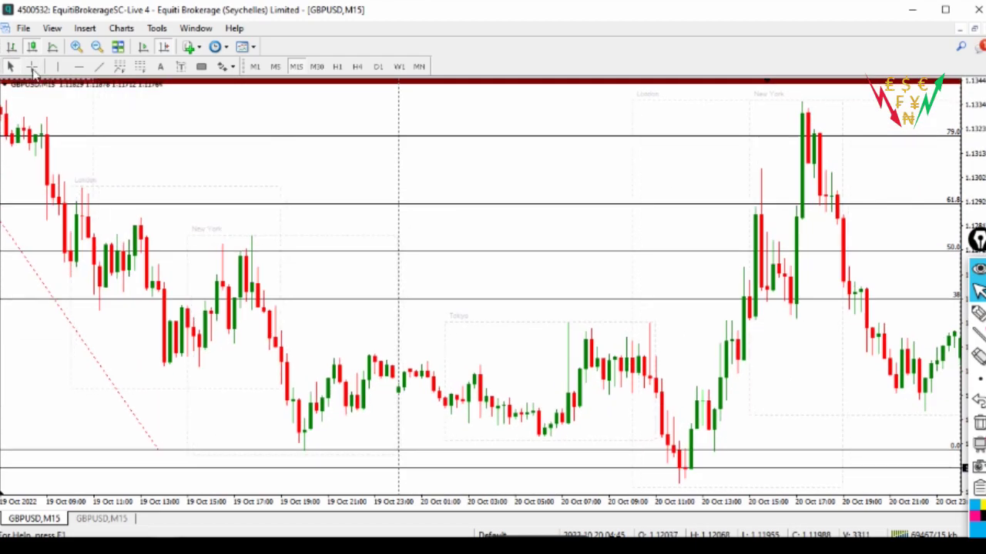
pyautogui.click(32, 66)
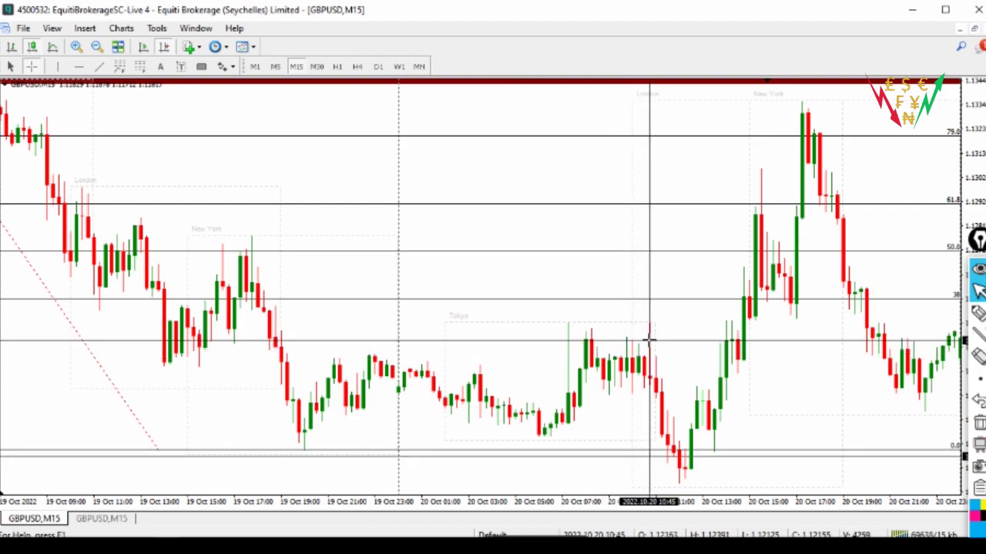
pyautogui.moveTo(661, 398); pyautogui.dragTo(681, 460)
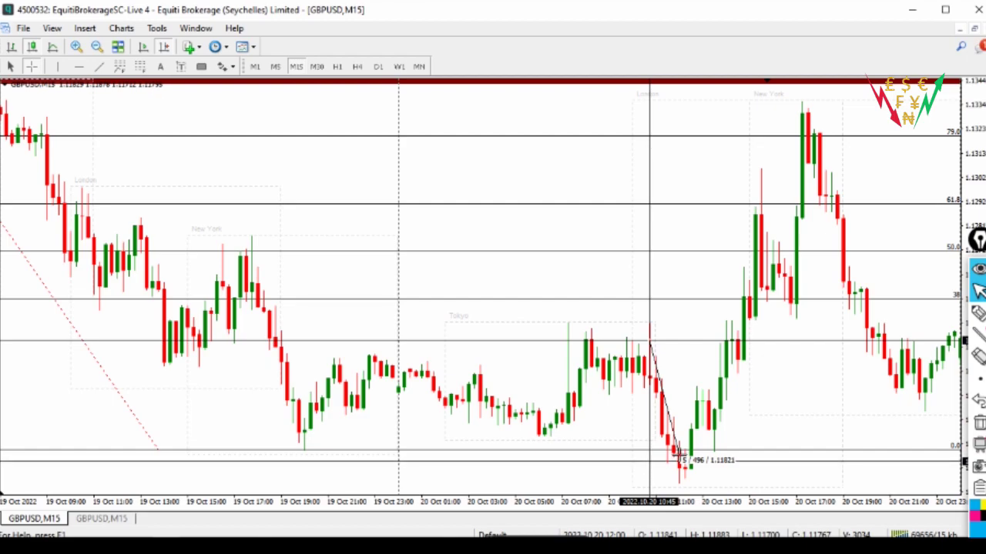
pyautogui.moveTo(681, 460); pyautogui.dragTo(666, 440)
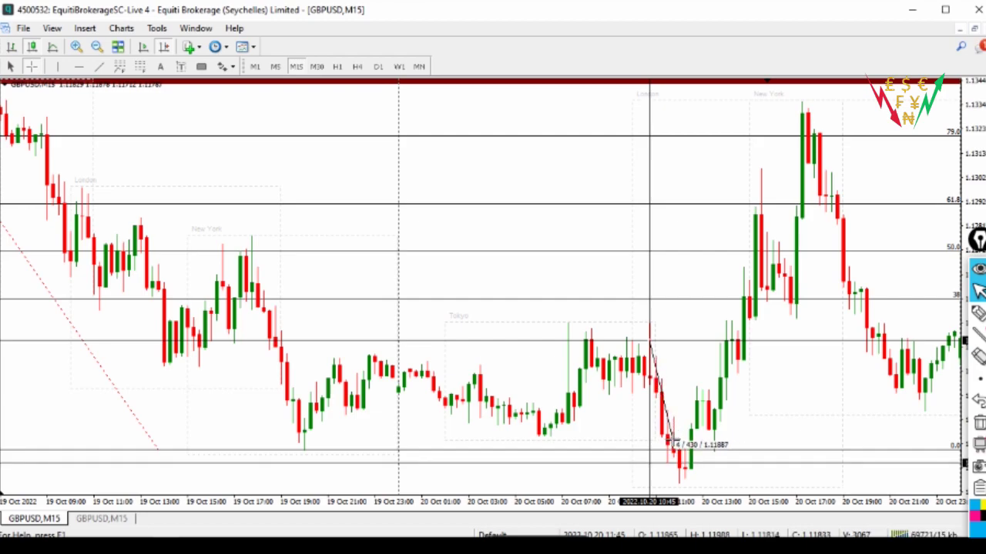
pyautogui.moveTo(671, 444); pyautogui.dragTo(670, 443)
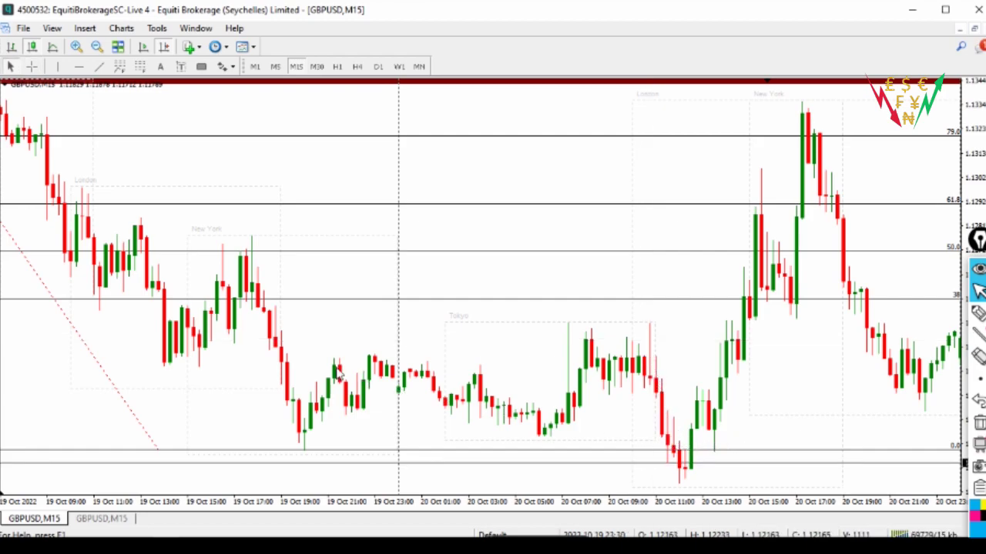
# Pen-mark the 20 October Tokyo highs with a horizontal stroke and the rise through them with a slanted stroke, and clear all pen marks.
pyautogui.rightClick(72, 338)
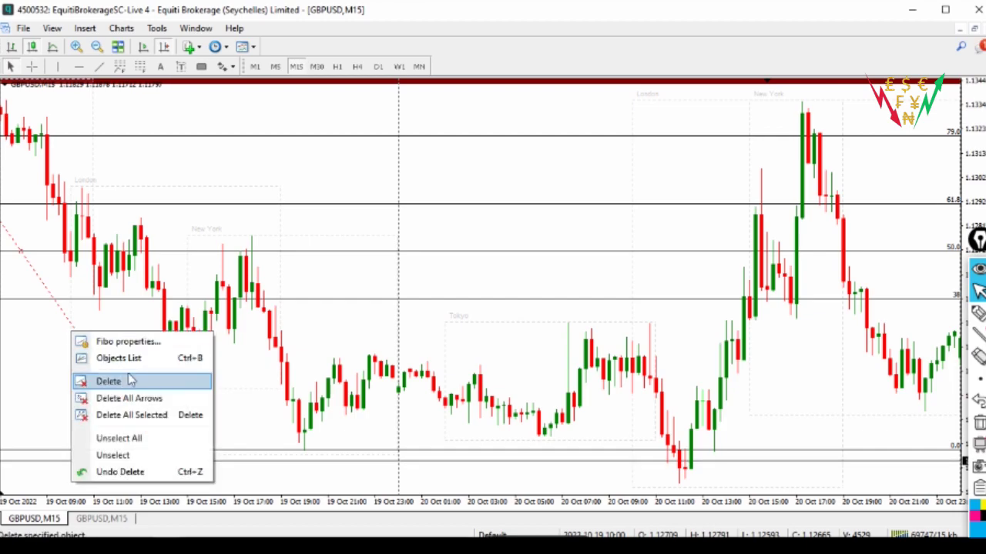
pyautogui.scroll(3, 333, 347)
pyautogui.moveTo(572, 377); pyautogui.dragTo(264, 345)
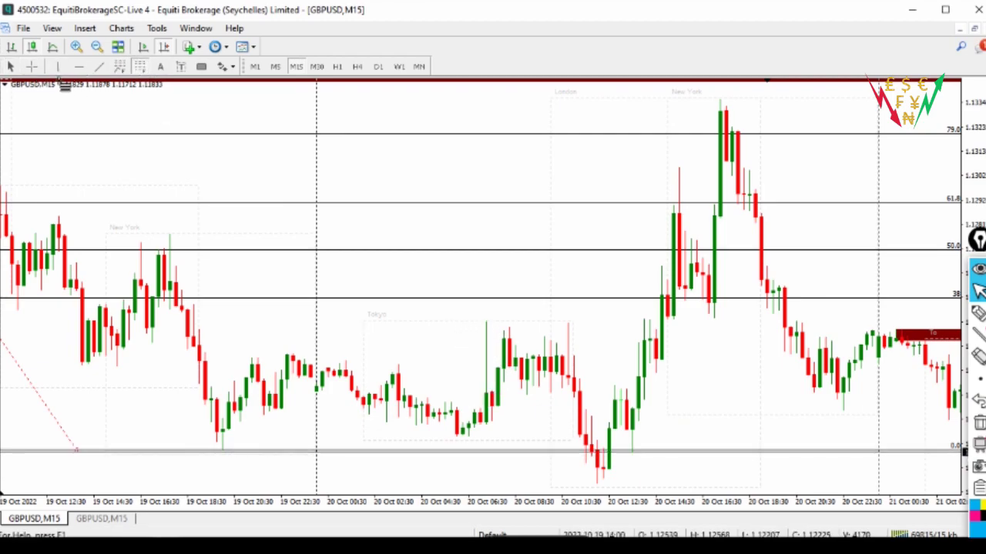
pyautogui.click(31, 67)
pyautogui.moveTo(978, 314)
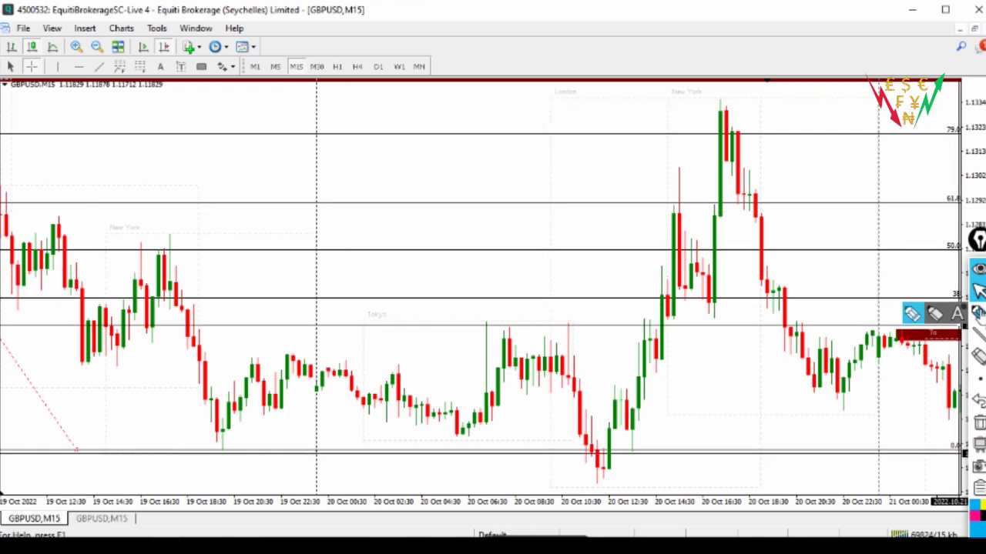
pyautogui.click(912, 313)
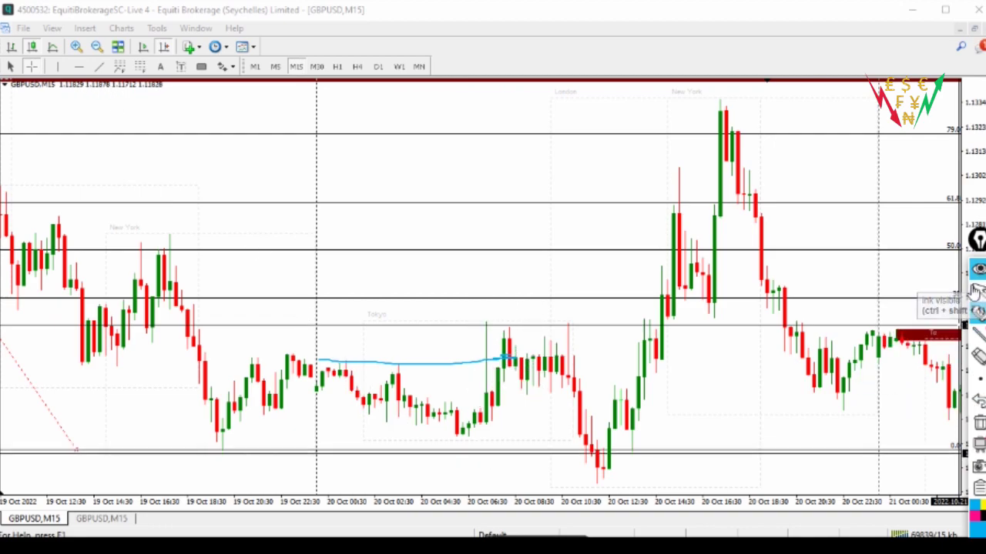
pyautogui.moveTo(977, 333)
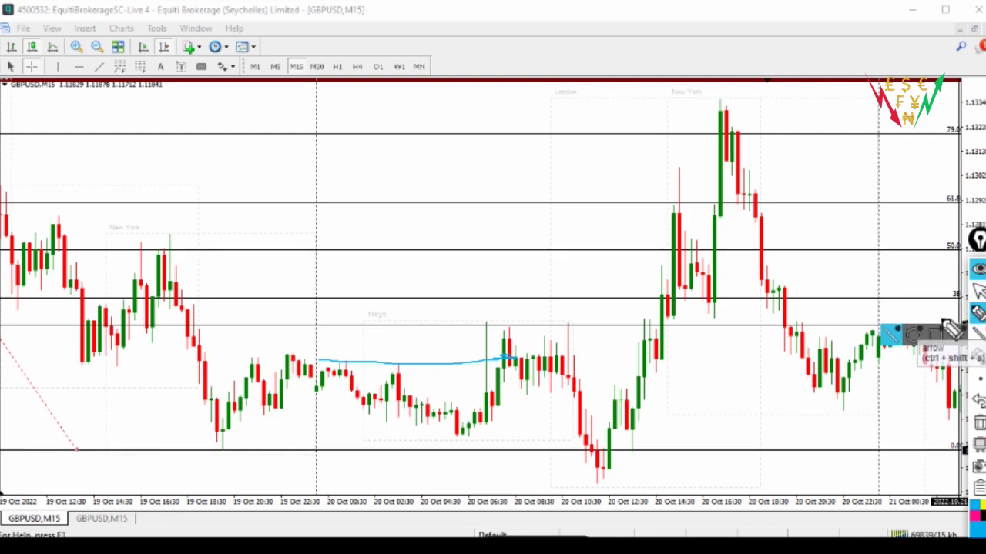
pyautogui.moveTo(969, 316)
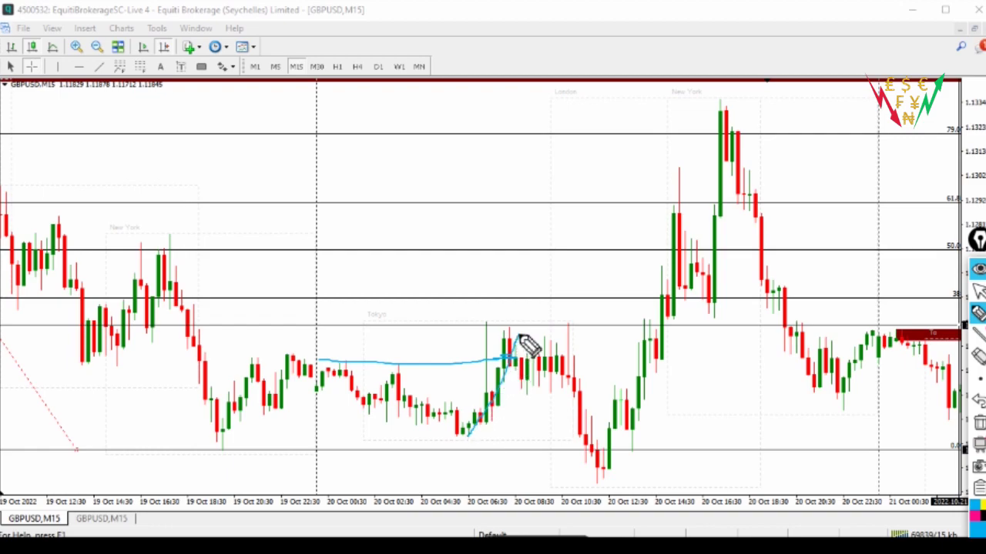
pyautogui.moveTo(310, 370); pyautogui.dragTo(563, 369)
pyautogui.click(977, 423)
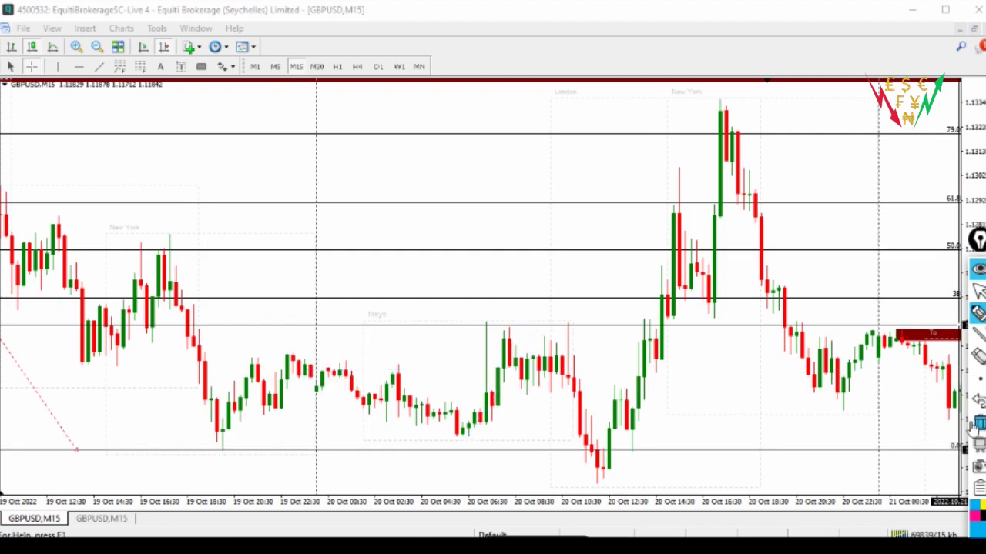
pyautogui.click(977, 290)
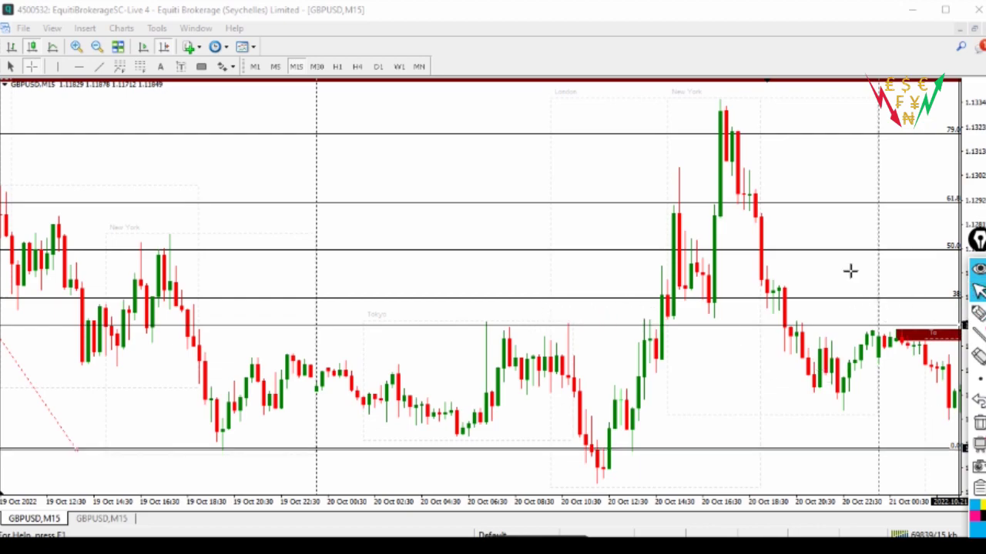
# Draw a Fibonacci retracement from the 20 October Tokyo low up to the session high, and measure the London drop from the 10:00 candle.
pyautogui.click(139, 67)
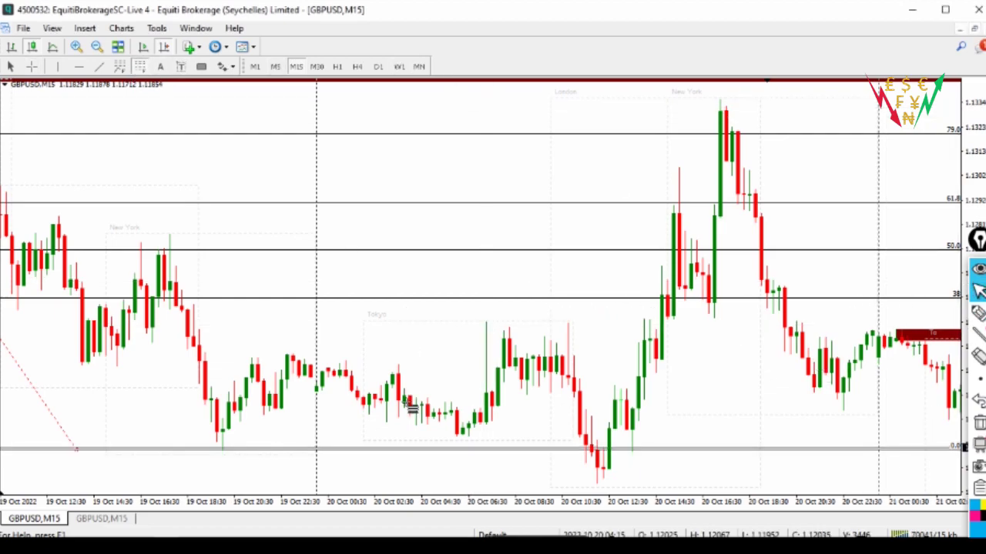
pyautogui.moveTo(460, 436); pyautogui.dragTo(501, 324)
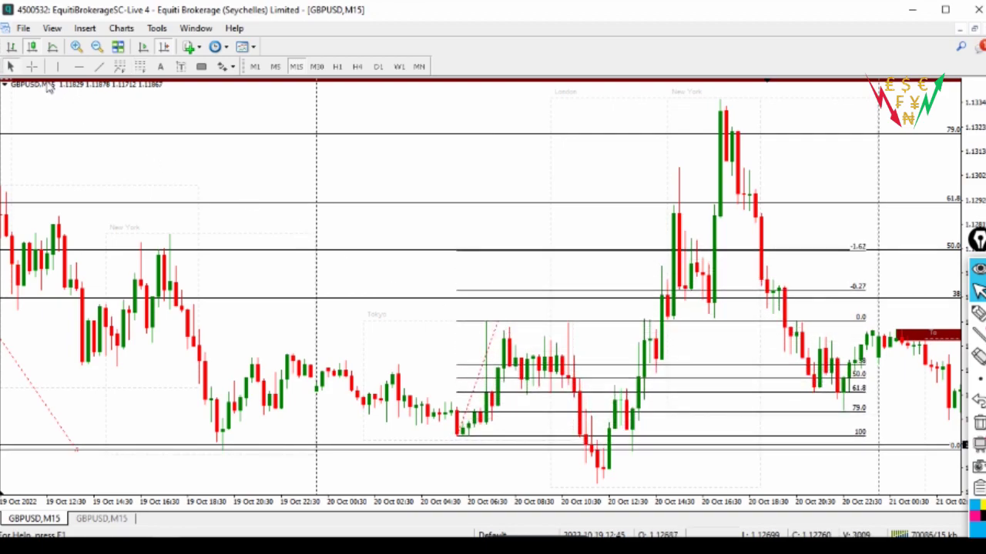
pyautogui.click(32, 67)
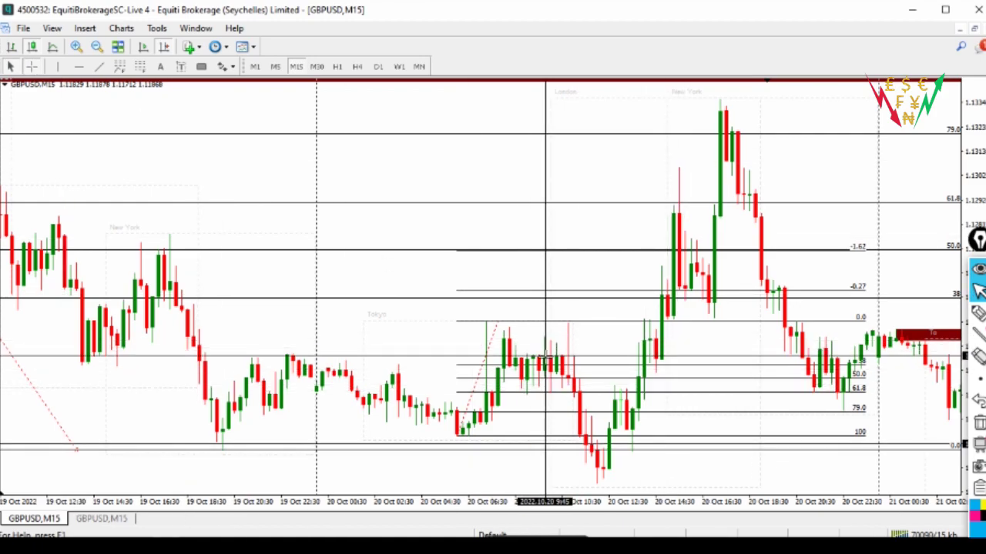
pyautogui.moveTo(556, 356)
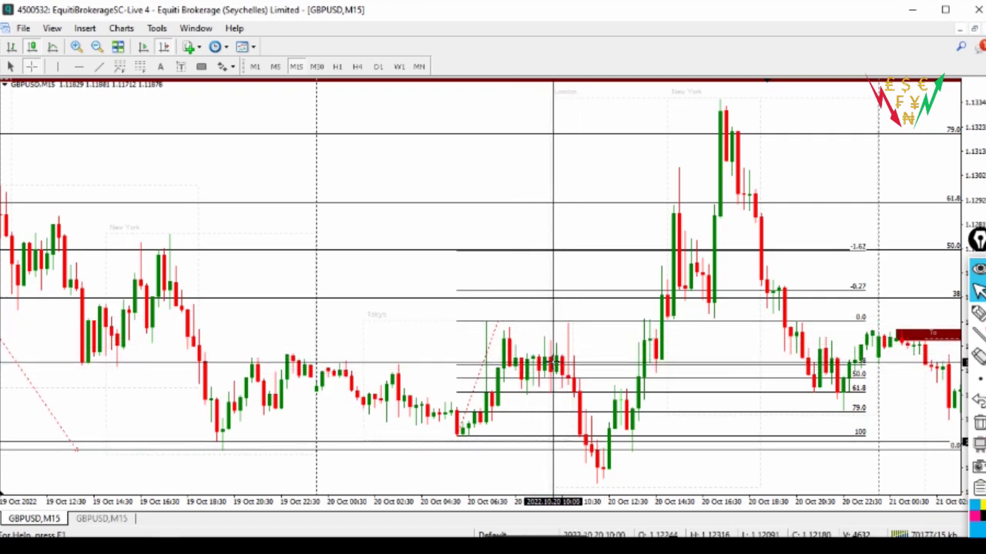
pyautogui.moveTo(562, 389); pyautogui.dragTo(597, 447)
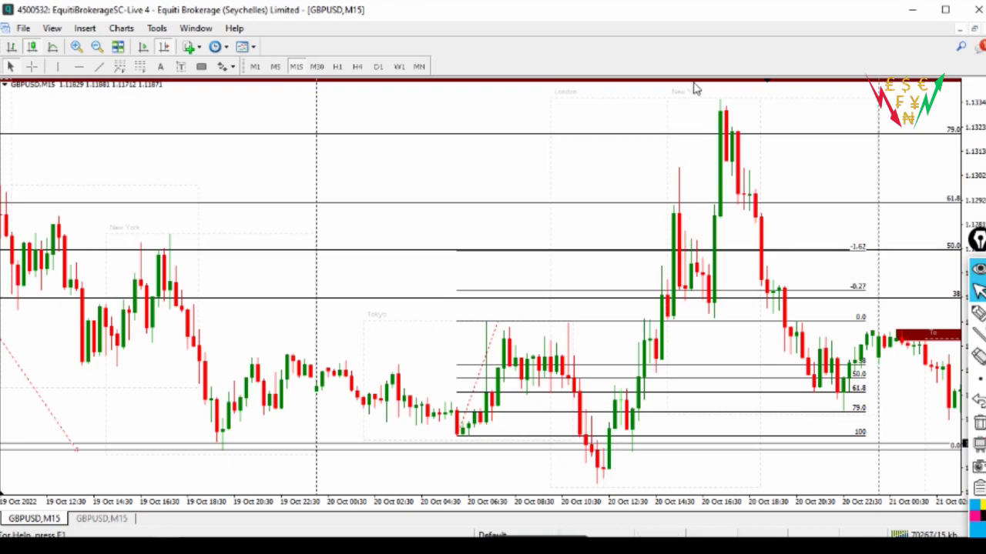
# Replace the Tokyo Fibonacci retracement with one from the 20 October low up to the first high above the 38 level, and inspect it with the crosshair.
pyautogui.rightClick(487, 377)
pyautogui.click(512, 418)
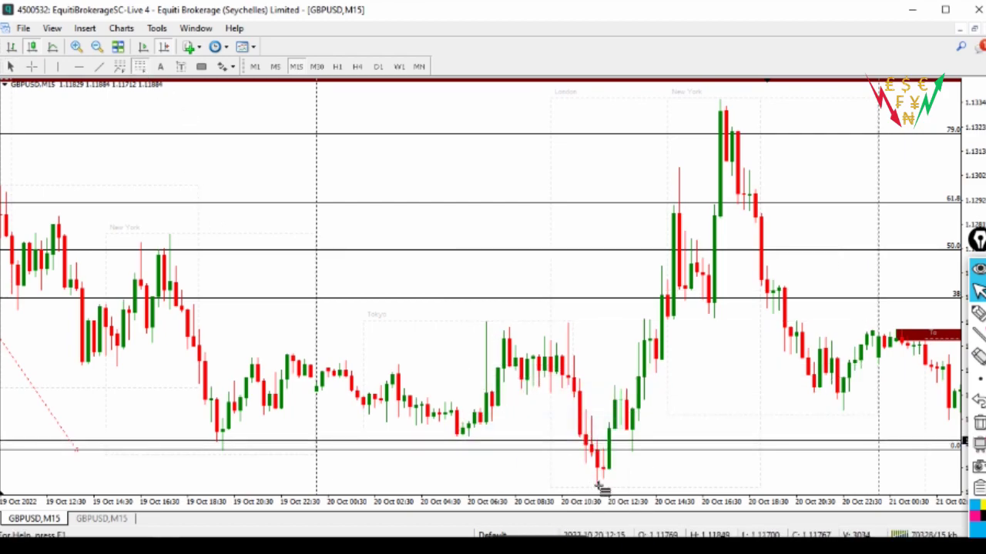
pyautogui.moveTo(604, 476); pyautogui.dragTo(645, 267)
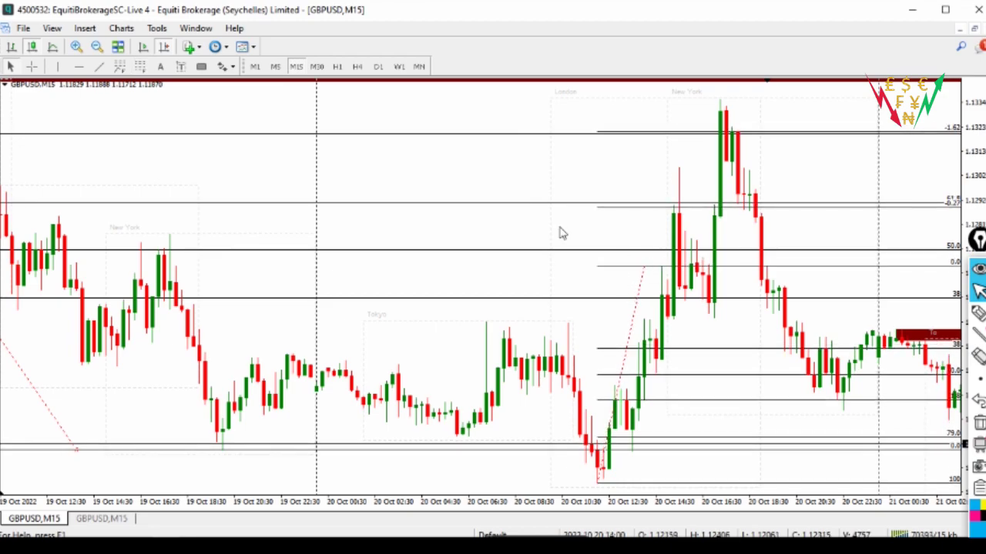
pyautogui.click(31, 67)
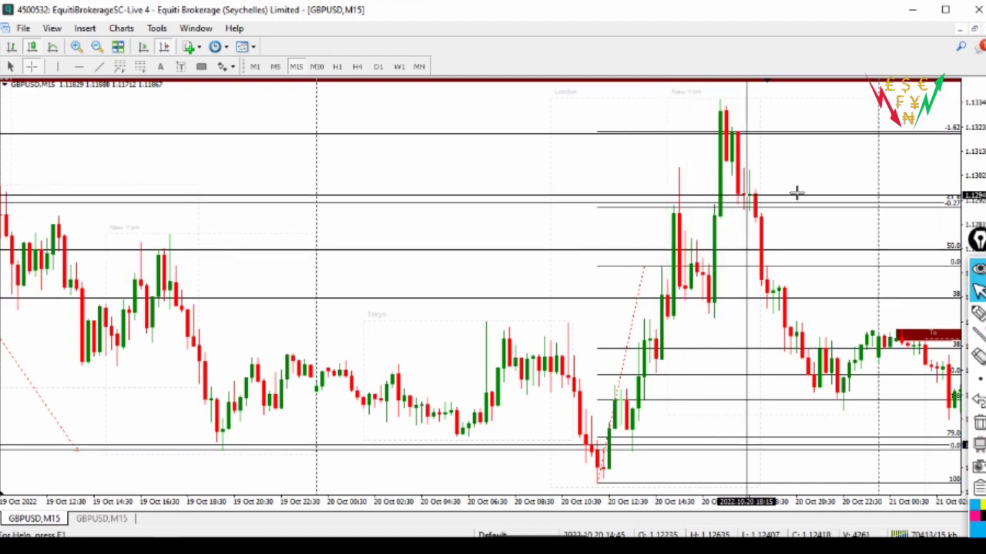
pyautogui.click(644, 318)
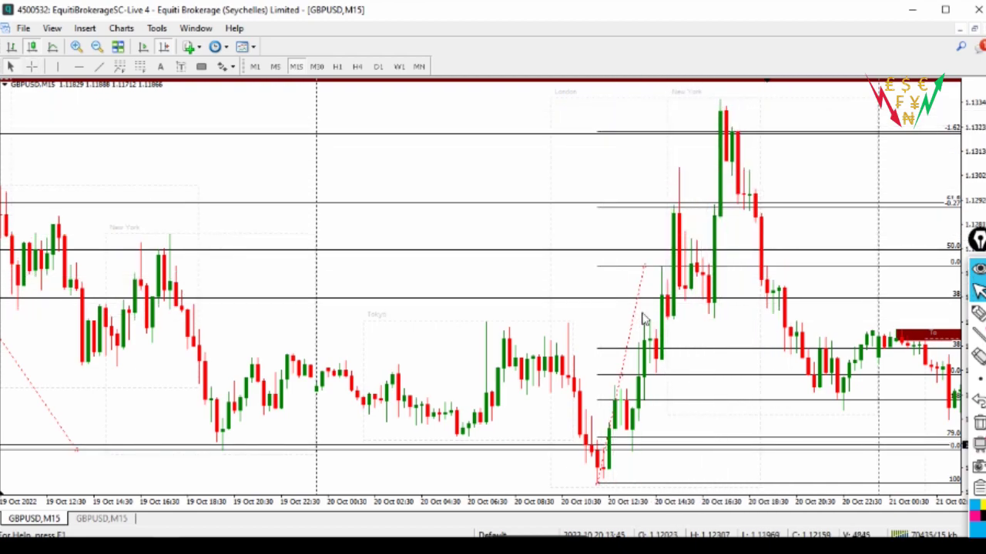
# Delete the Fibonacci retracement on the 20 October rise and the one on the 19 October decline.
pyautogui.rightClick(638, 318)
pyautogui.click(660, 359)
pyautogui.moveTo(464, 235); pyautogui.dragTo(616, 238)
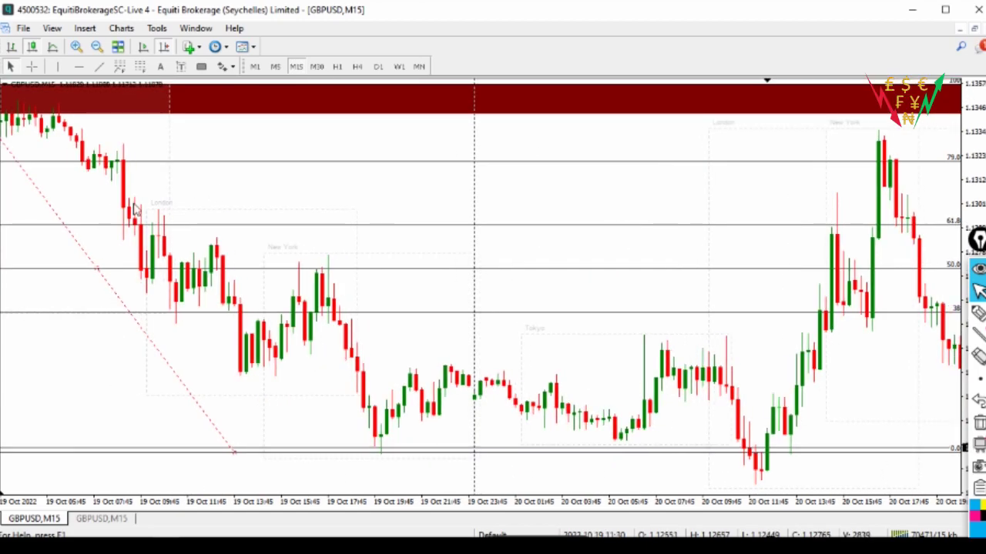
pyautogui.moveTo(119, 299); pyautogui.dragTo(106, 279)
pyautogui.rightClick(119, 295)
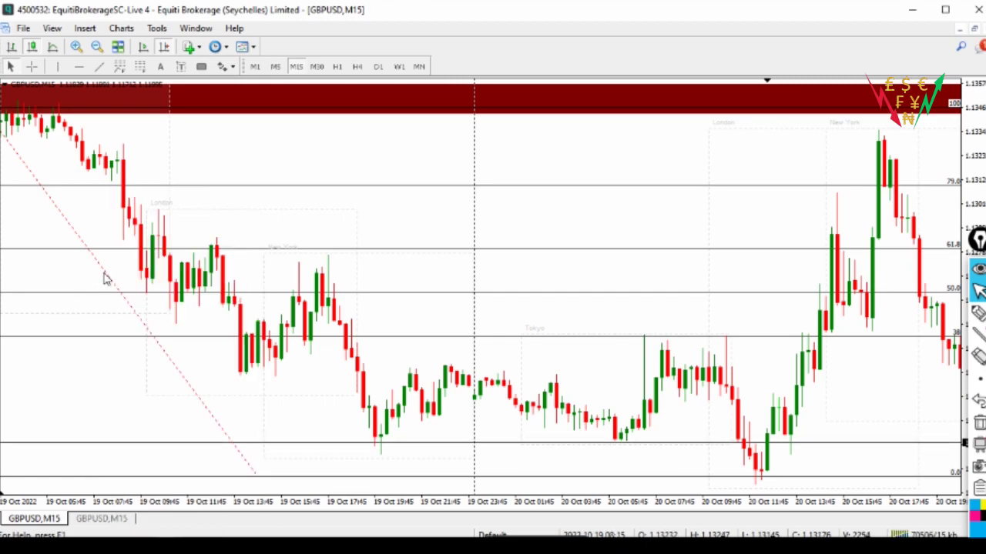
pyautogui.rightClick(106, 279)
pyautogui.click(152, 322)
# Draw a Fibonacci retracement from the 20 October low up to the New York high, and check the pullback at the 61.8 level with the crosshair.
pyautogui.moveTo(623, 301); pyautogui.dragTo(235, 245)
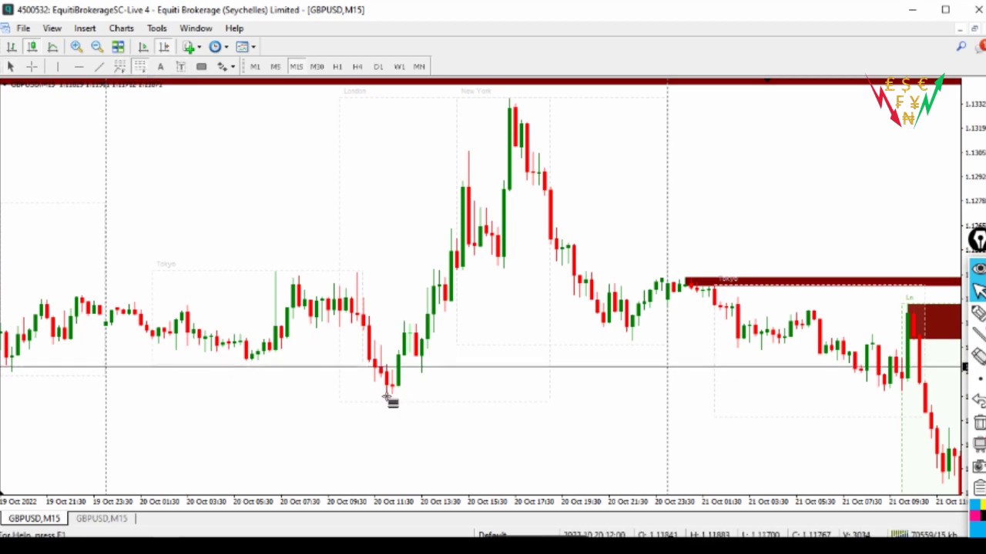
pyautogui.moveTo(411, 359); pyautogui.dragTo(528, 98)
pyautogui.moveTo(803, 180); pyautogui.dragTo(552, 170)
pyautogui.click(32, 66)
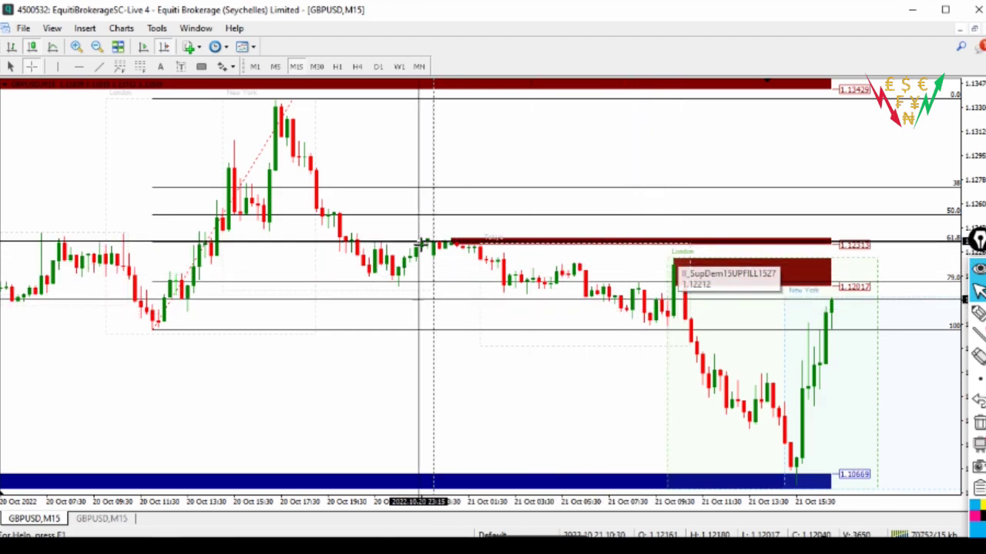
pyautogui.click(437, 289)
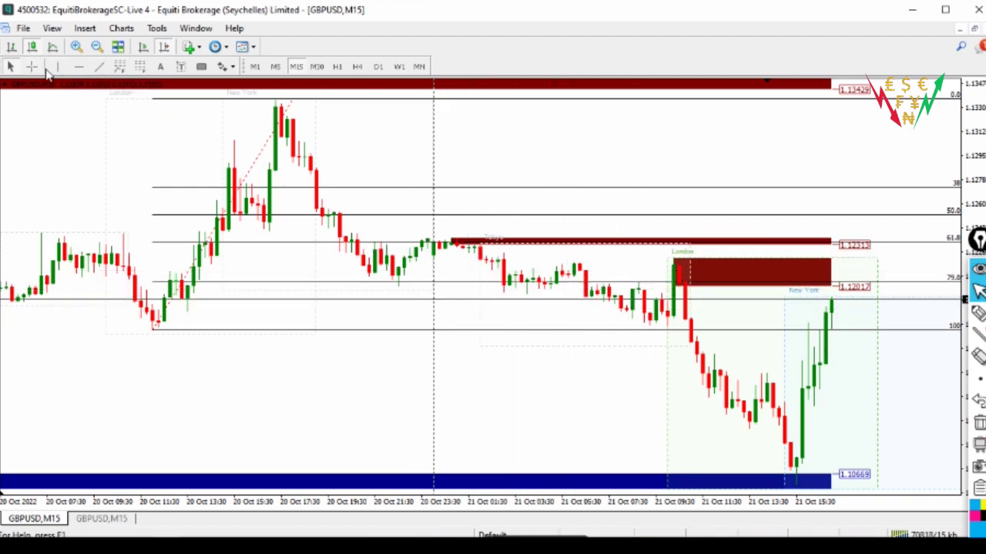
# Place horizontal lines at the 20 October low, the early 21 October candles near the 61.8 level, and the pullback low at the 79 level.
pyautogui.click(442, 330)
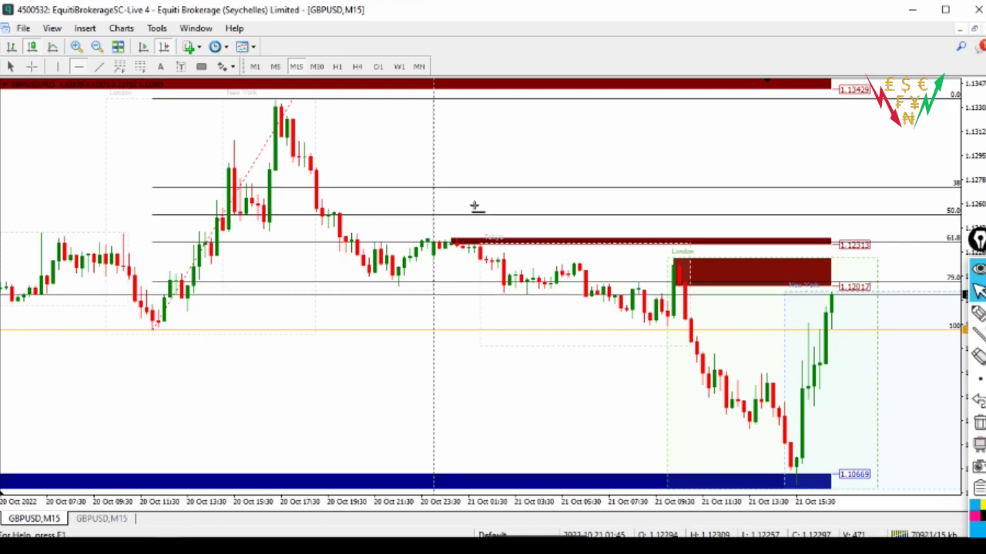
pyautogui.click(450, 241)
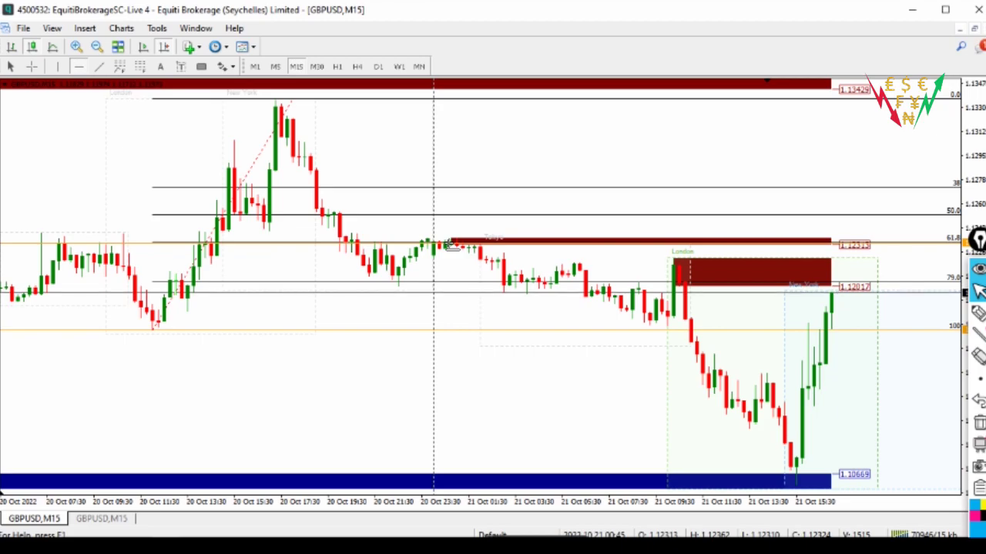
pyautogui.click(84, 69)
pyautogui.click(376, 284)
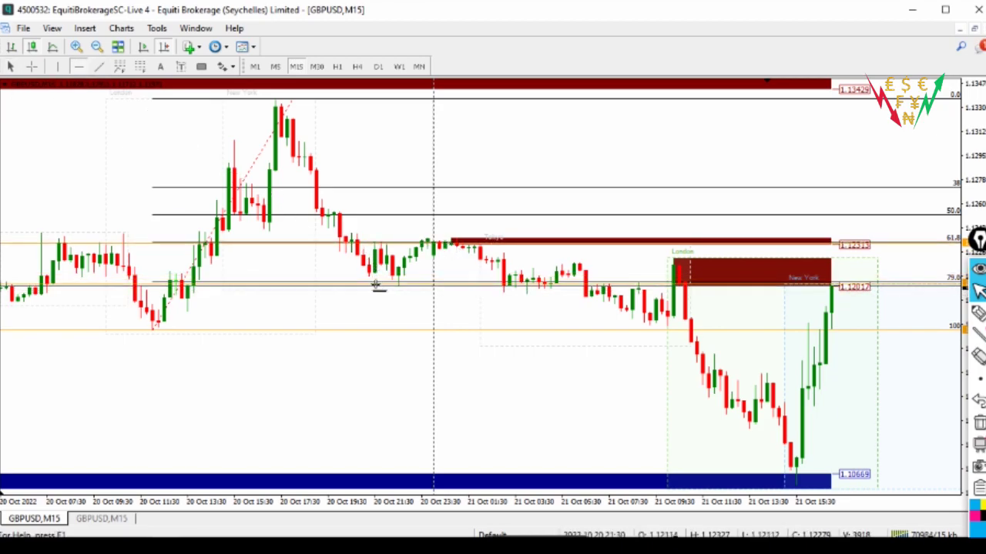
pyautogui.moveTo(376, 285); pyautogui.dragTo(380, 281)
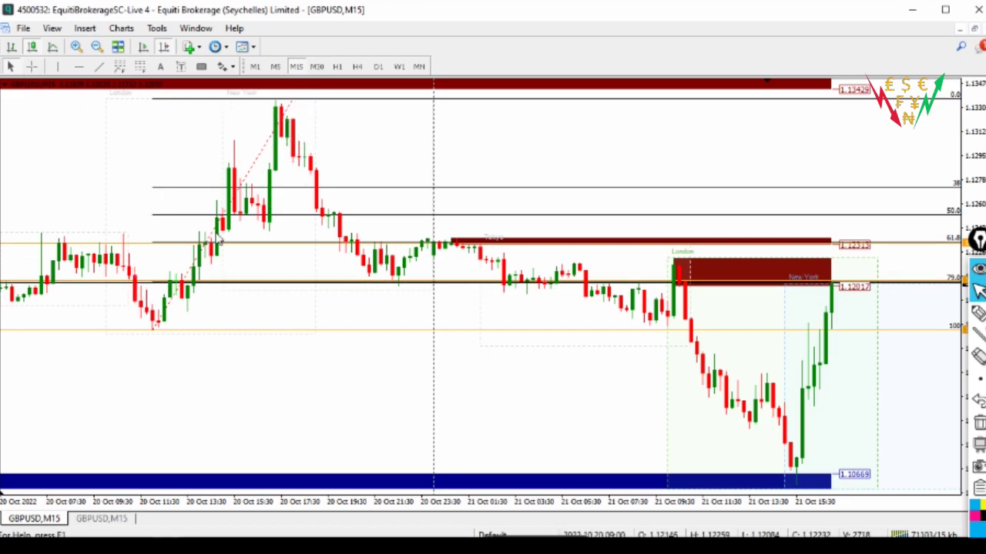
# Delete the Fibonacci retracement on the 20 October rise and review the chart from 19 October through 21 October.
pyautogui.rightClick(229, 221)
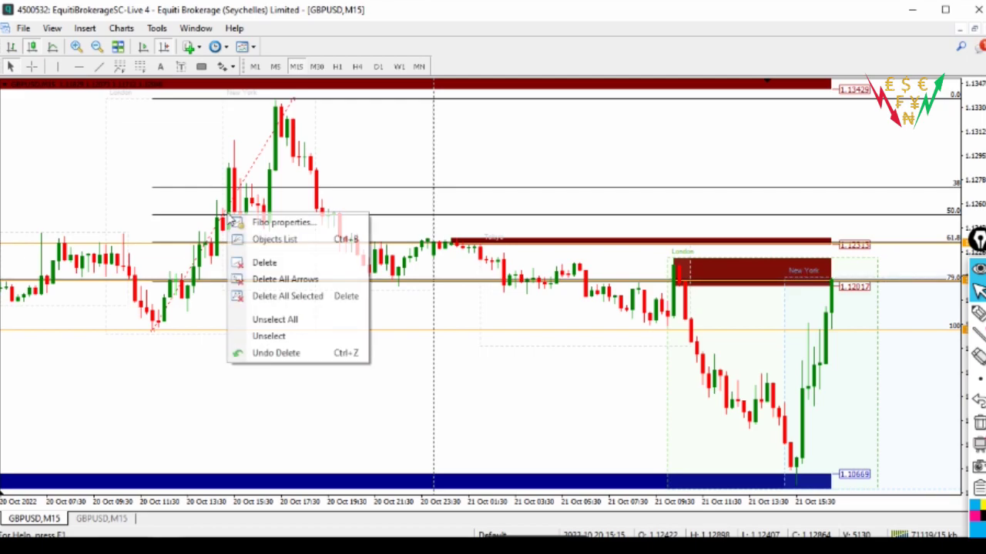
pyautogui.click(261, 263)
pyautogui.scroll(2, 456, 220)
pyautogui.scroll(-5, 572, 205)
pyautogui.moveTo(230, 217); pyautogui.dragTo(396, 202)
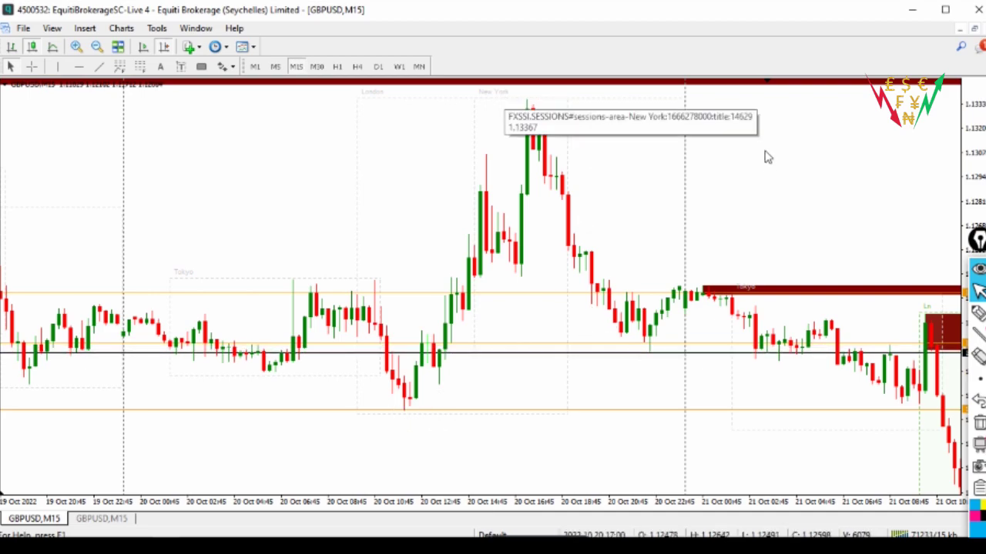
pyautogui.scroll(-8, 752, 147)
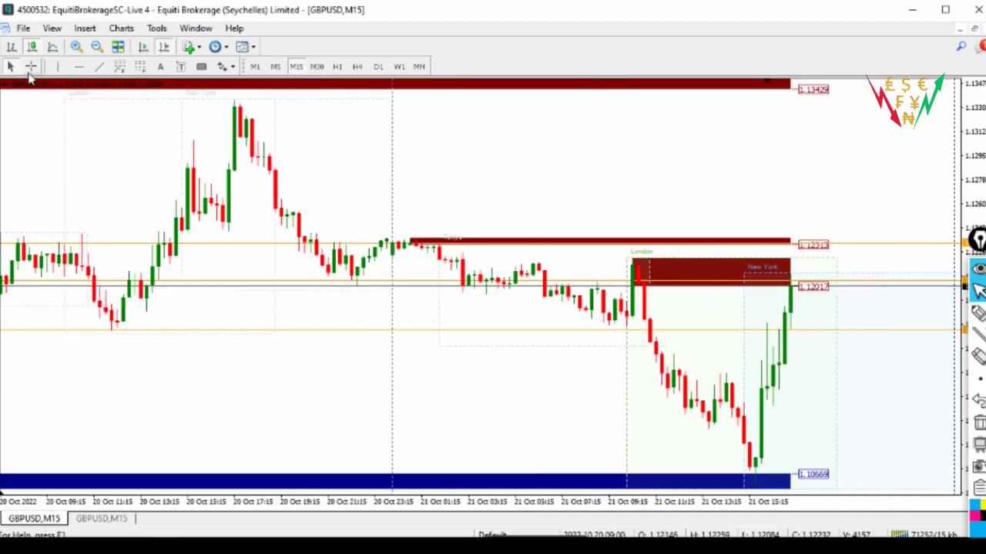
# Check the first 21 October candles with the crosshair, and draw a Fibonacci retracement from the 00:45 high down to the low before London.
pyautogui.middleClick(413, 342)
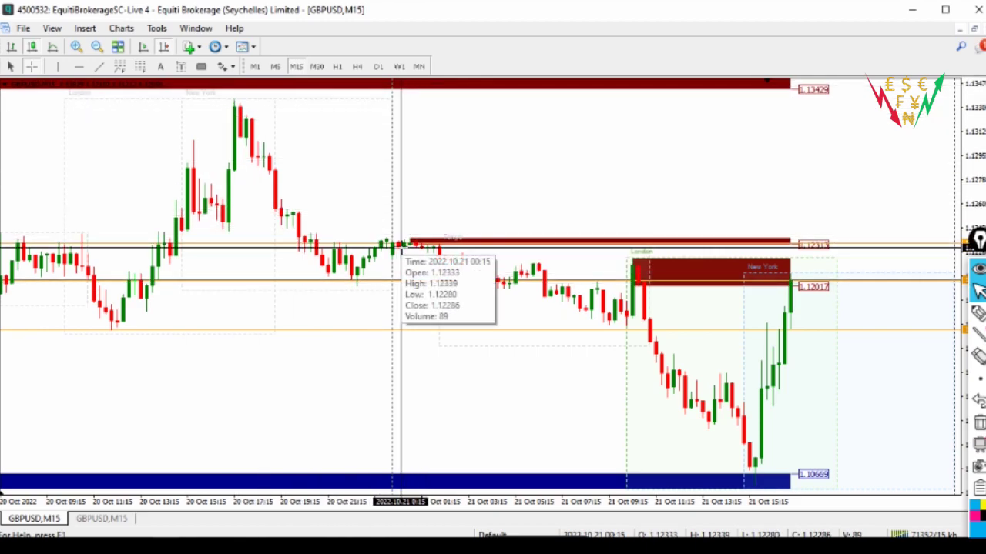
pyautogui.click(416, 219)
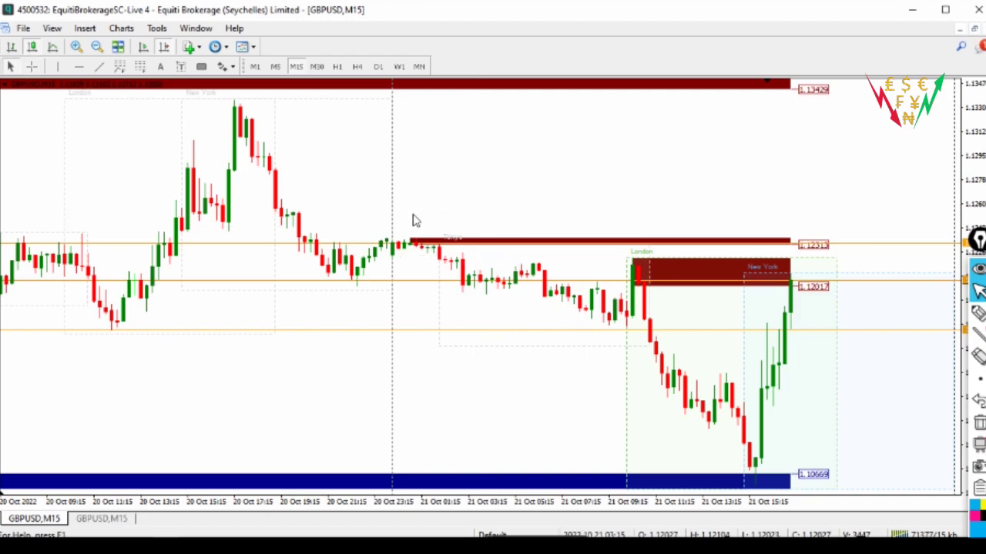
pyautogui.moveTo(328, 205); pyautogui.dragTo(273, 202)
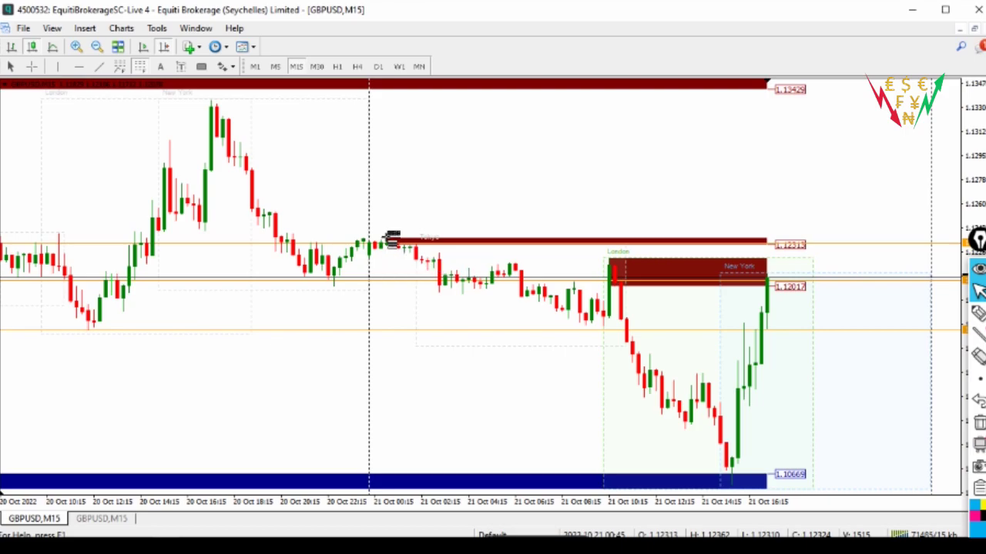
pyautogui.moveTo(496, 246)
pyautogui.mouseDown()
pyautogui.moveTo(440, 301)
pyautogui.moveTo(458, 354)
pyautogui.moveTo(462, 312)
pyautogui.moveTo(465, 329)
pyautogui.mouseUp()
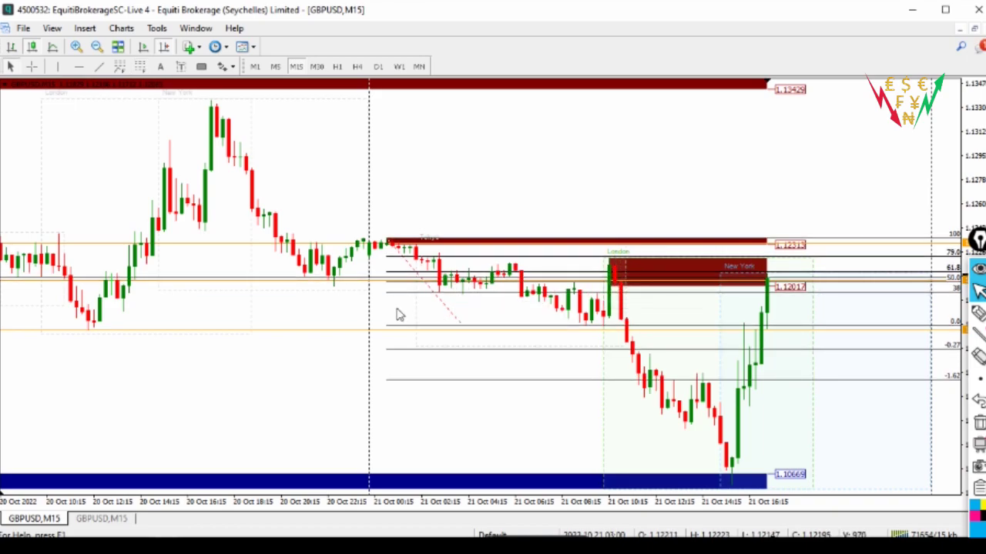
# Delete the three horizontal lines from the chart.
pyautogui.rightClick(377, 287)
pyautogui.click(401, 335)
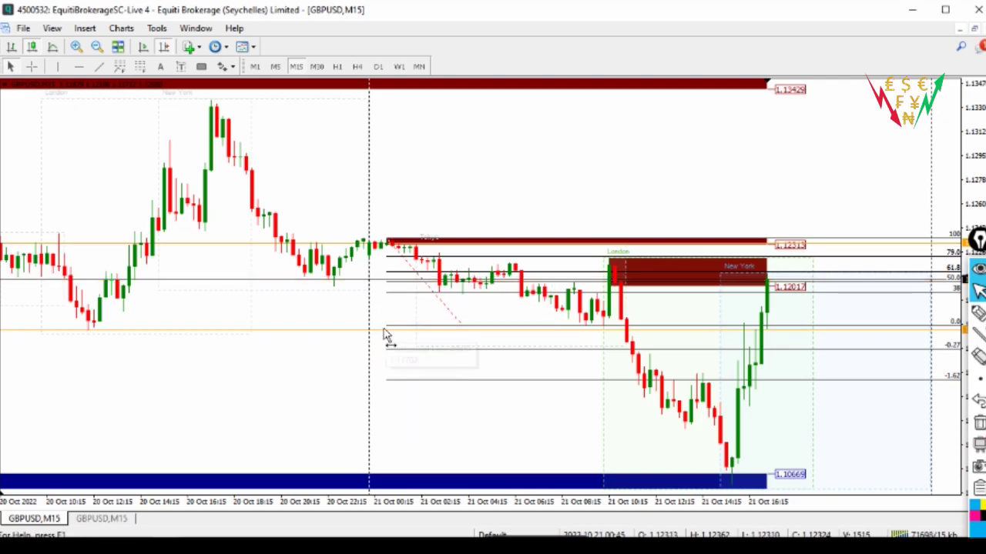
pyautogui.rightClick(385, 331)
pyautogui.click(426, 381)
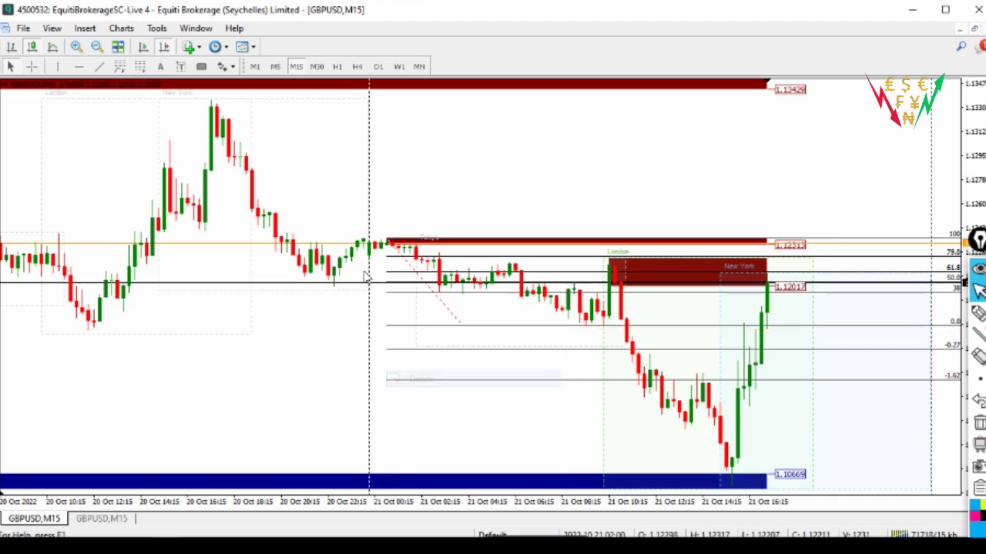
pyautogui.rightClick(337, 246)
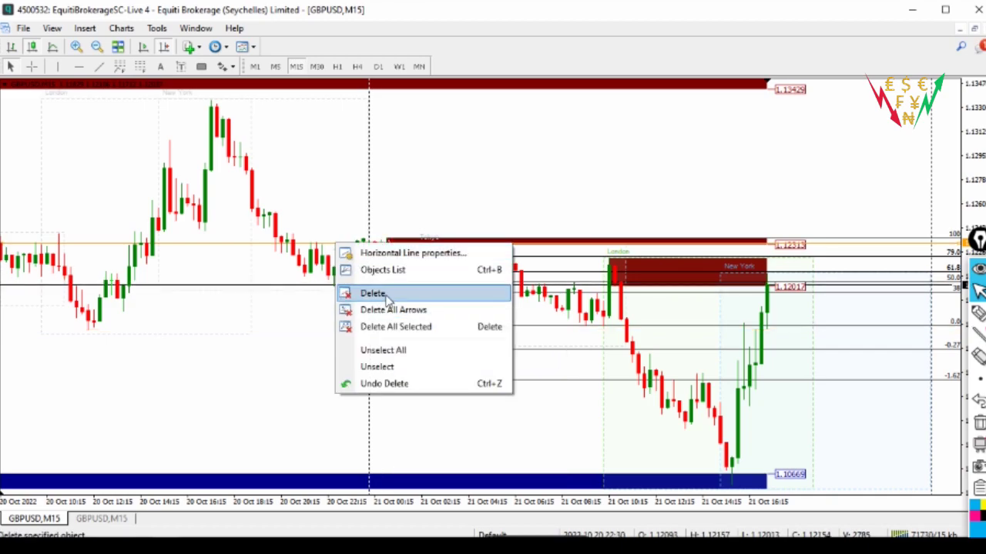
pyautogui.click(351, 288)
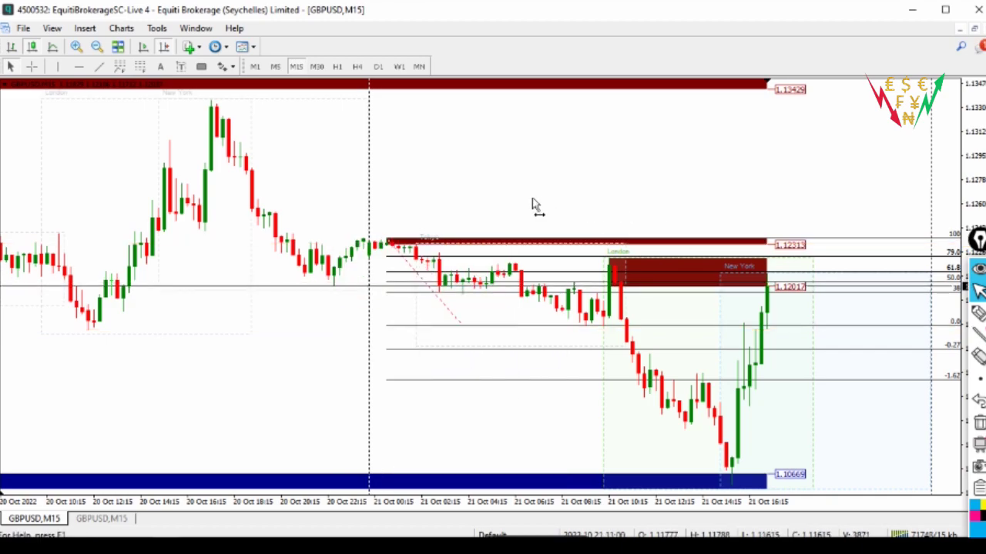
# Examine the 21 October London session up close, measuring the drop from the 10:45 candle and checking the New York candles with the crosshair.
pyautogui.click(76, 46)
pyautogui.moveTo(827, 262); pyautogui.dragTo(239, 198)
pyautogui.moveTo(701, 399); pyautogui.dragTo(553, 401)
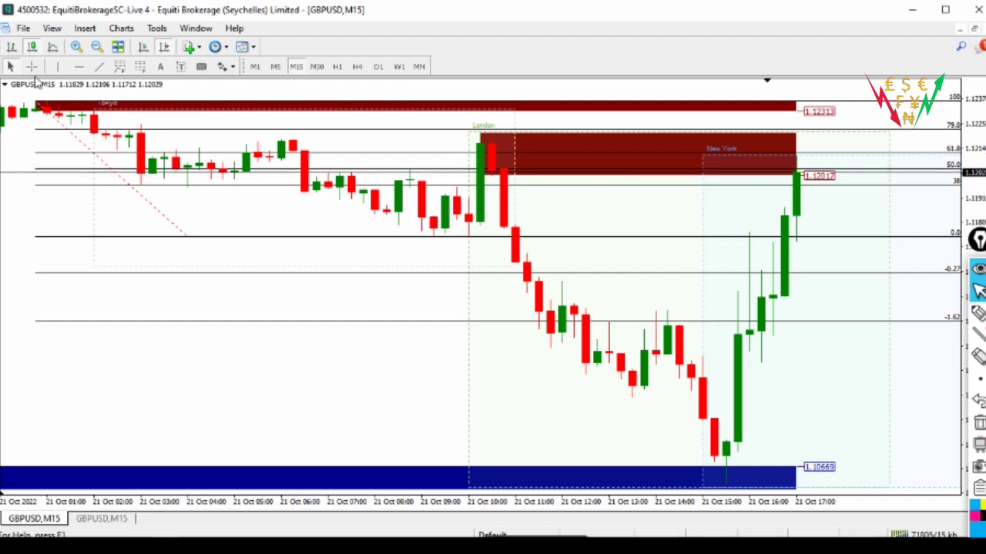
pyautogui.click(31, 66)
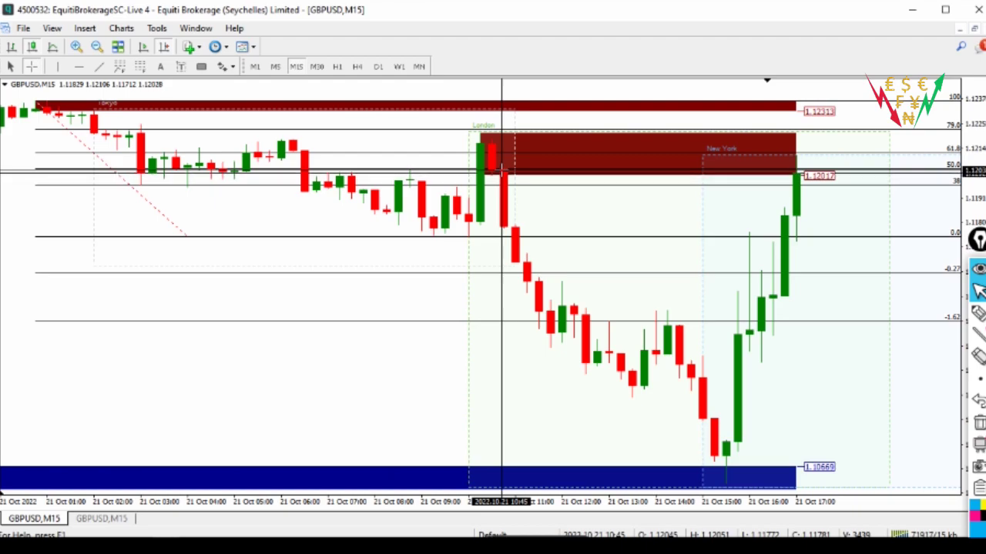
pyautogui.moveTo(508, 188); pyautogui.dragTo(537, 269)
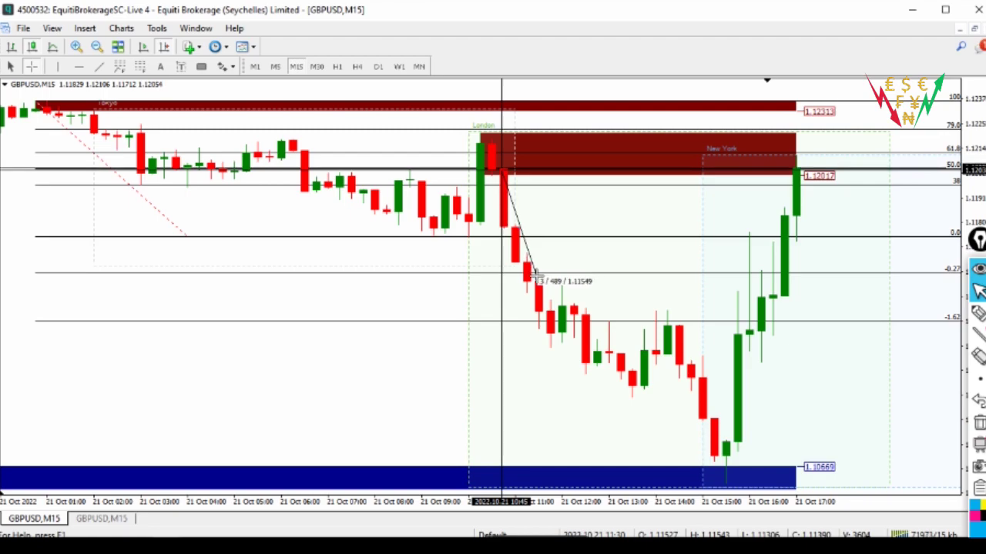
pyautogui.moveTo(537, 275); pyautogui.dragTo(552, 277)
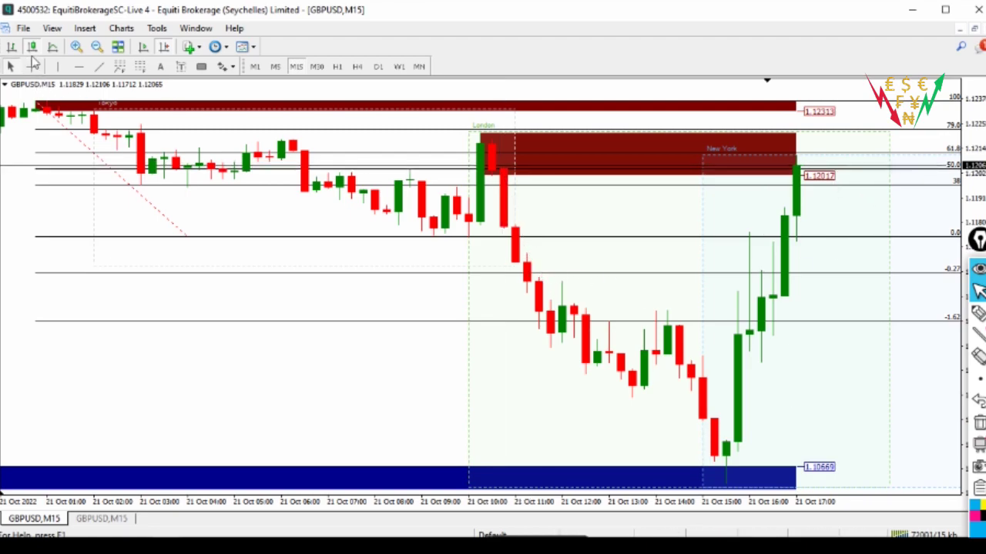
pyautogui.click(35, 68)
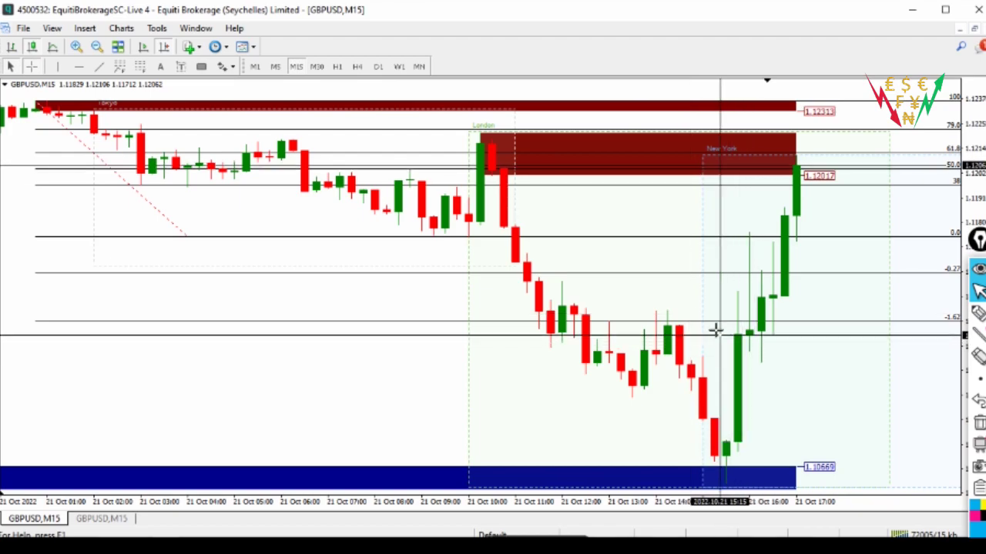
pyautogui.press('Escape')
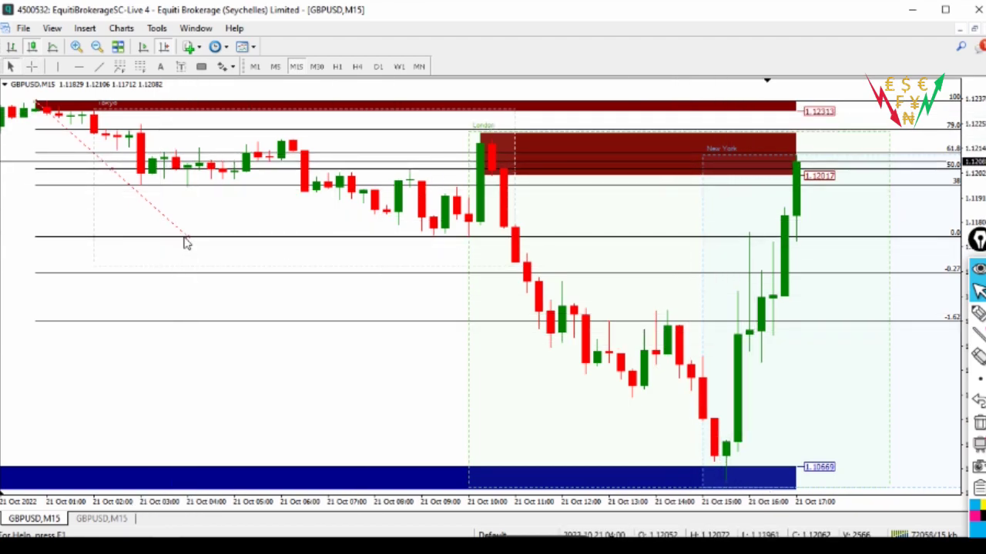
# Extend the Fibonacci retracement's lower anchor to the London low before the New York session, and trace the New York rise with the crosshair.
pyautogui.moveTo(184, 243); pyautogui.dragTo(230, 401)
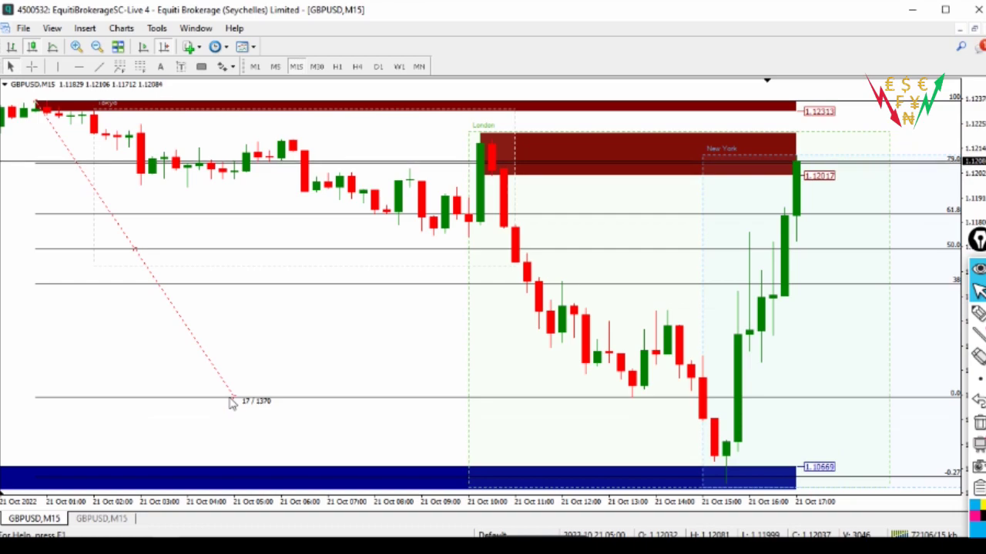
pyautogui.click(32, 66)
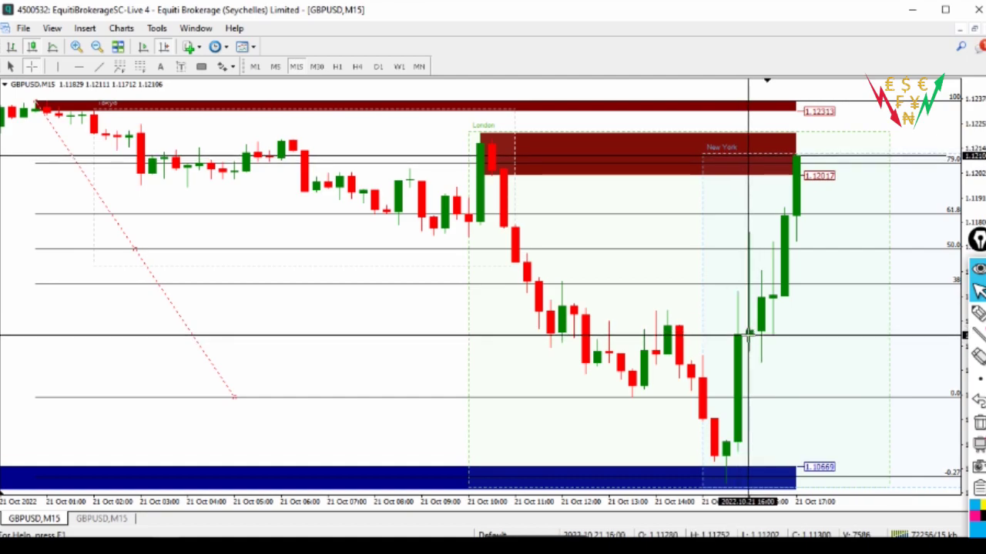
pyautogui.moveTo(753, 312); pyautogui.dragTo(750, 237)
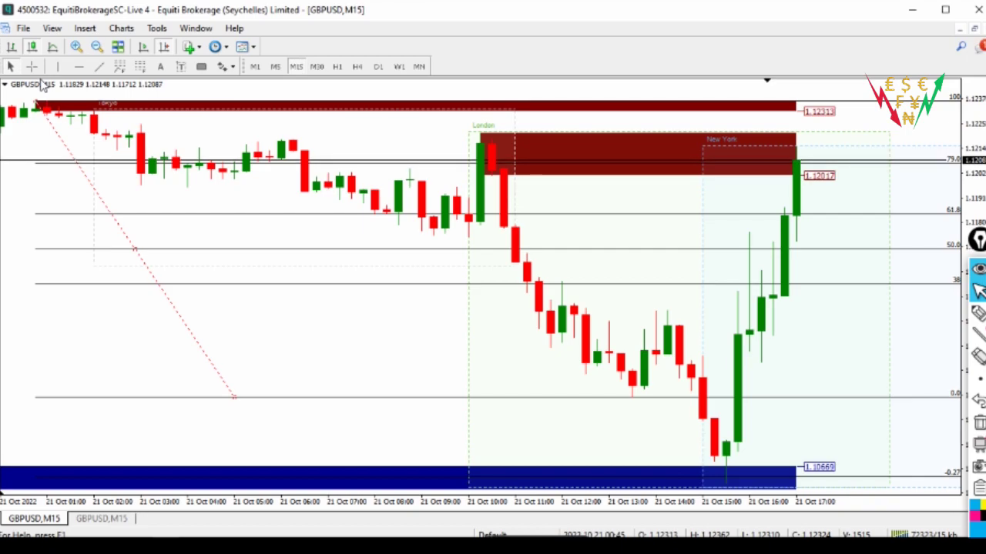
# Mark the 1.12313 zone with pen arcs, underline the New York low at the 1.10669 zone, and draw pen strokes along the rally.
pyautogui.moveTo(319, 337); pyautogui.dragTo(237, 339)
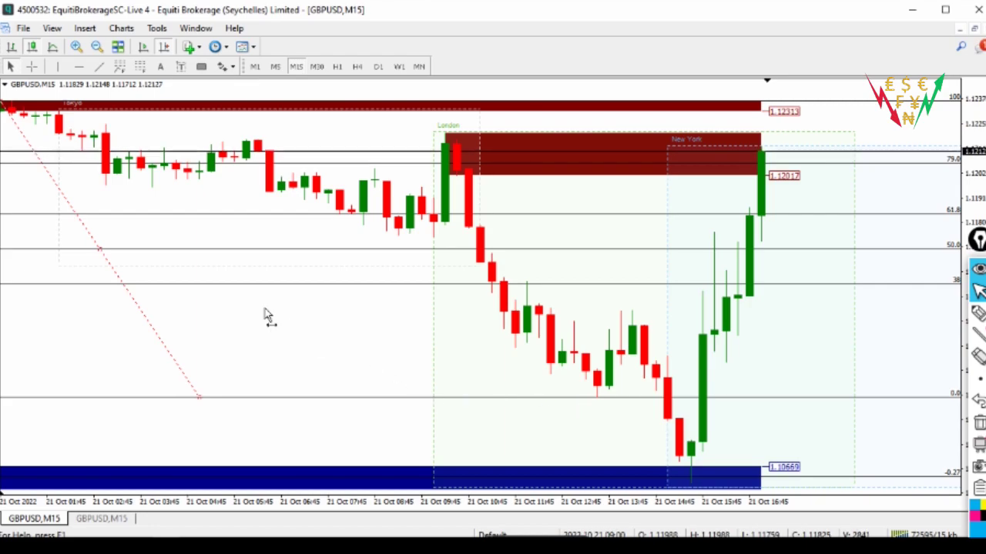
pyautogui.moveTo(242, 308); pyautogui.dragTo(336, 310)
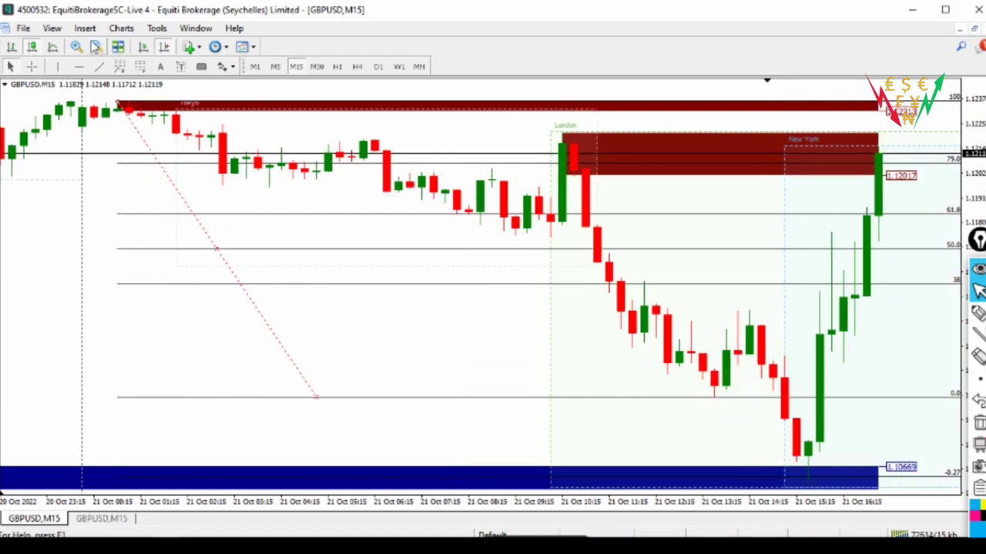
pyautogui.click(95, 46)
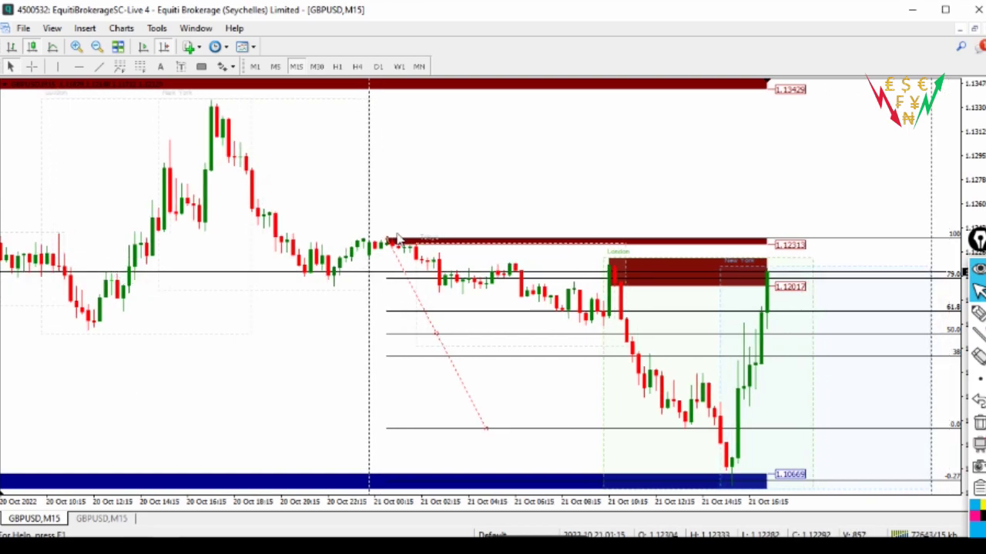
pyautogui.click(978, 313)
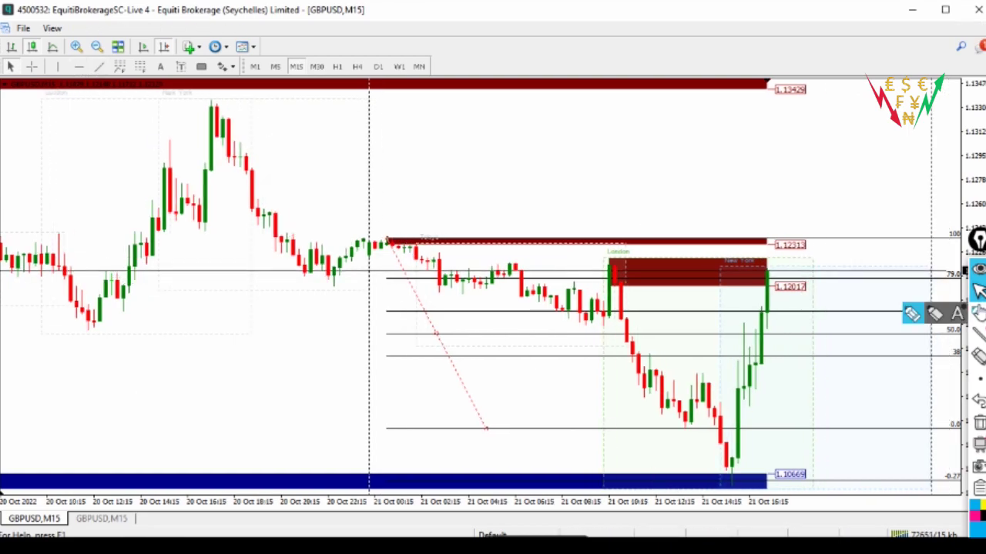
pyautogui.moveTo(736, 228)
pyautogui.mouseDown()
pyautogui.moveTo(786, 233)
pyautogui.moveTo(754, 229)
pyautogui.mouseUp()
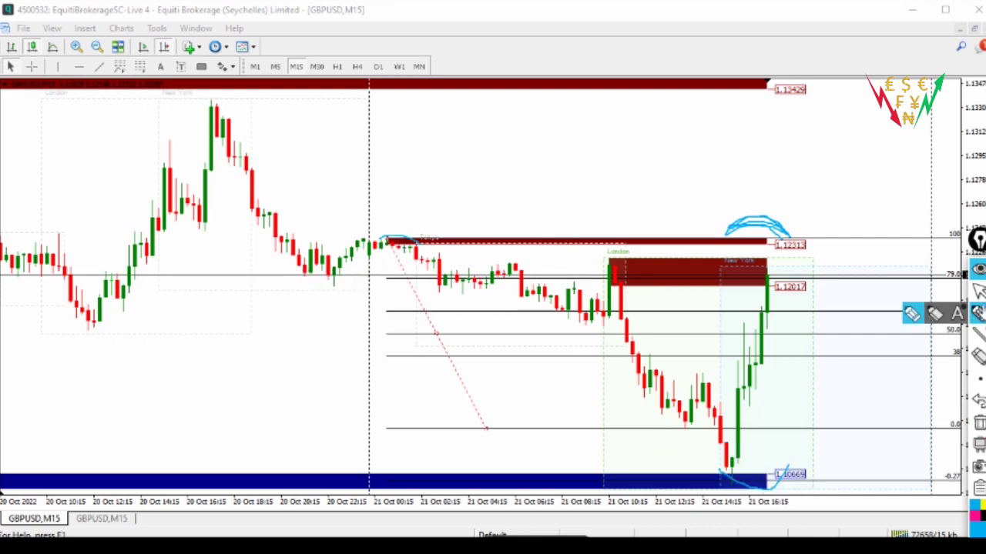
pyautogui.moveTo(977, 330)
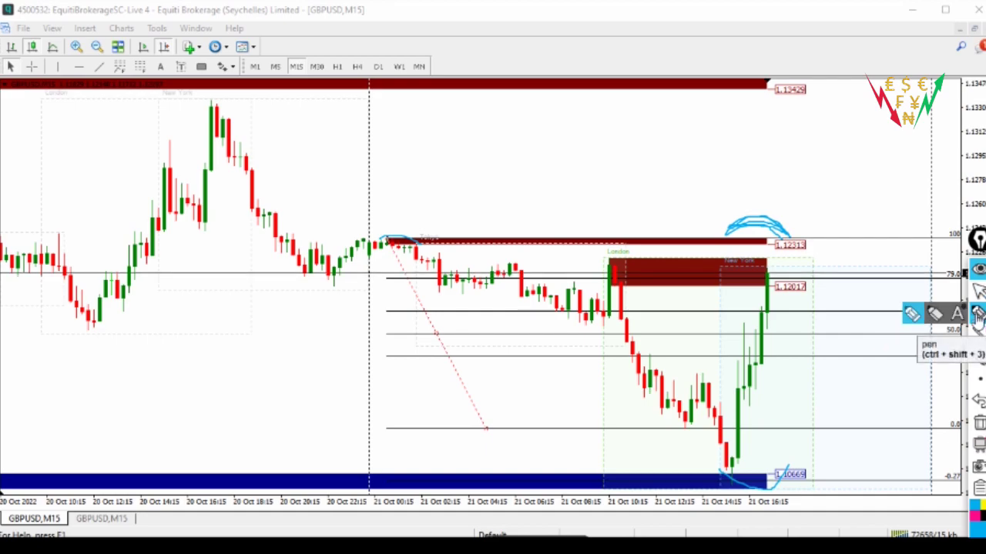
pyautogui.click(912, 313)
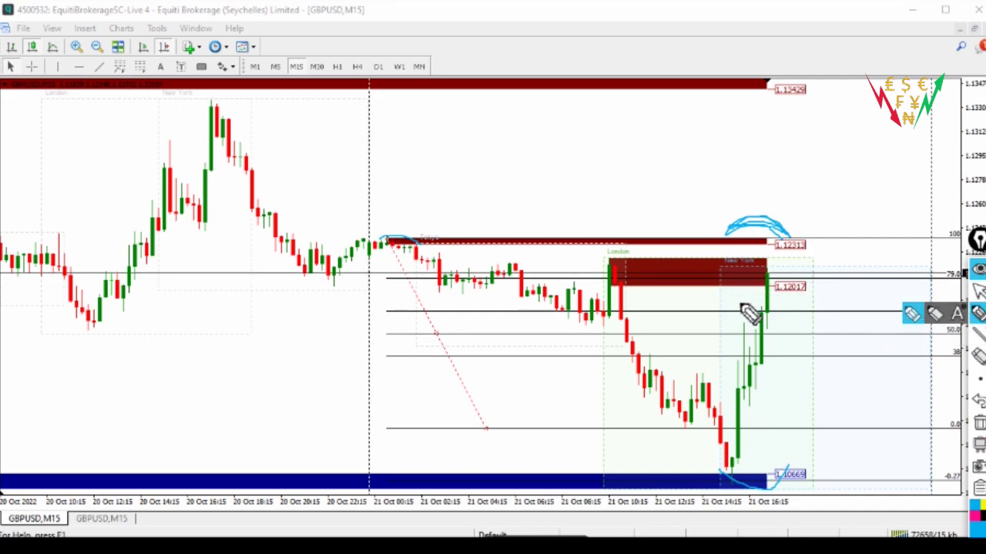
pyautogui.moveTo(744, 475)
pyautogui.mouseDown()
pyautogui.moveTo(780, 282)
pyautogui.moveTo(754, 389)
pyautogui.moveTo(760, 468)
pyautogui.moveTo(786, 341)
pyautogui.mouseUp()
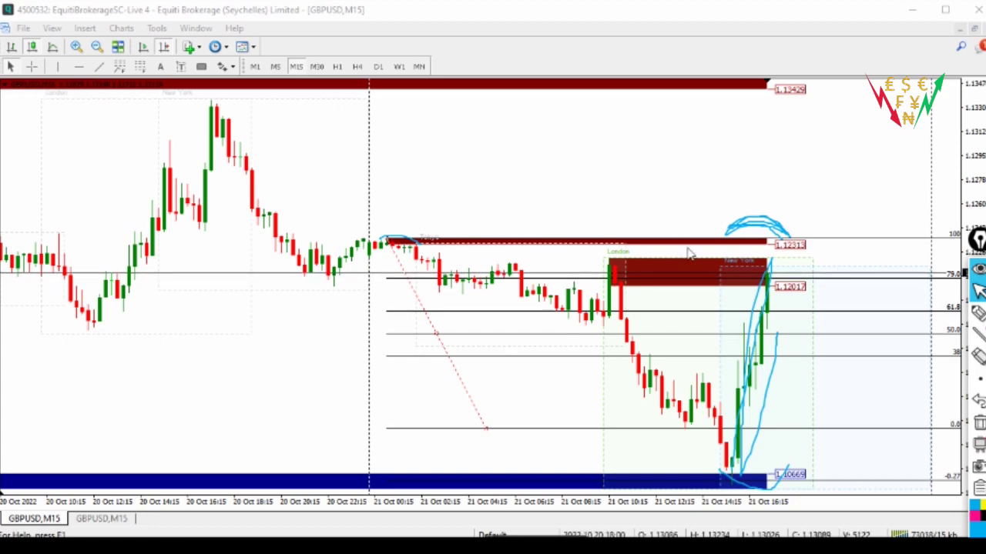
# Clear all pen marks and inspect the New York rally up to the 1.12017 zone with the crosshair.
pyautogui.click(30, 68)
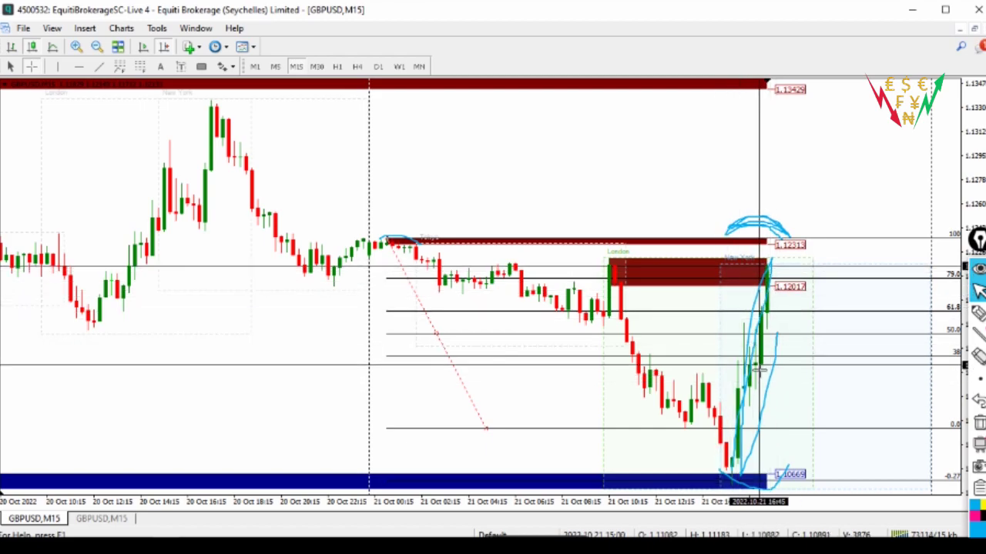
pyautogui.click(979, 423)
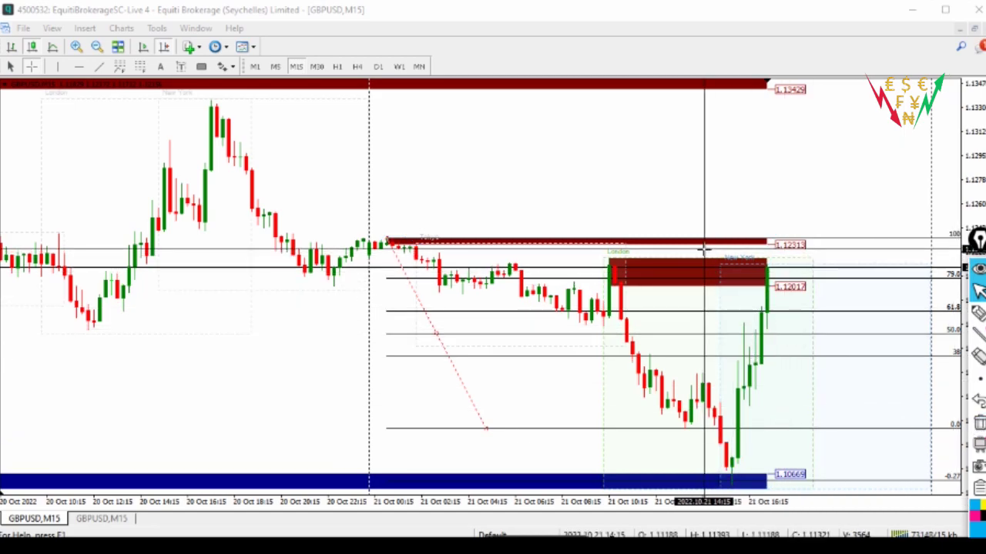
pyautogui.click(139, 85)
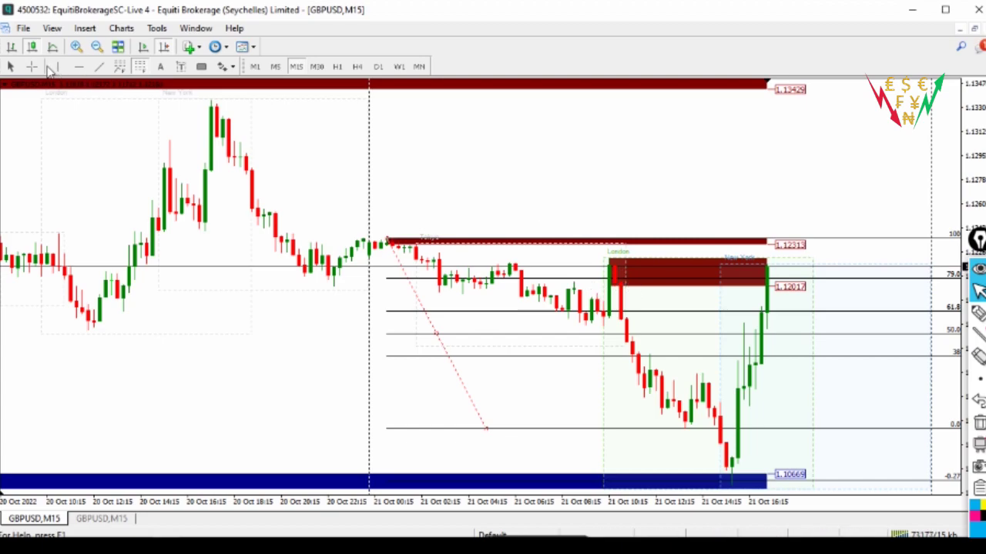
pyautogui.click(34, 68)
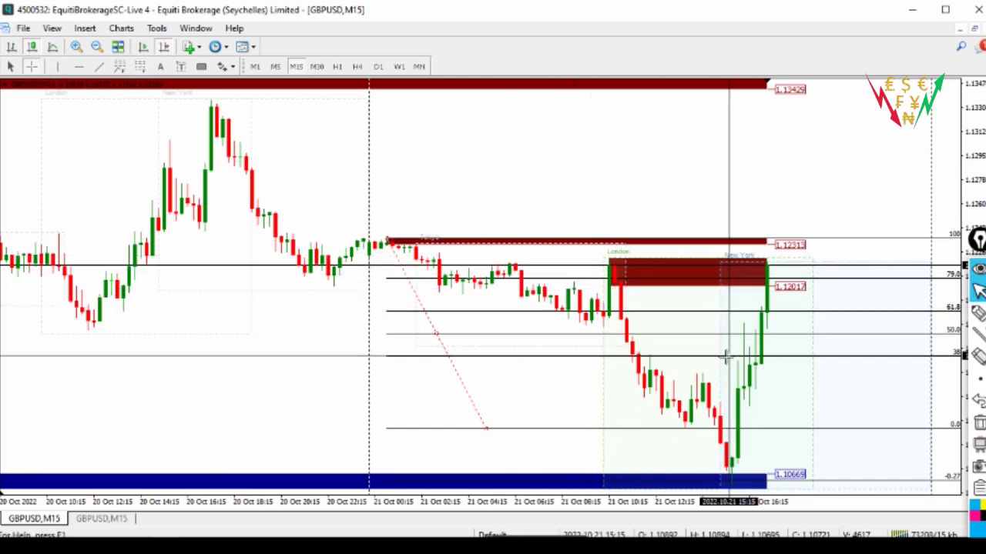
pyautogui.moveTo(730, 265); pyautogui.dragTo(767, 270)
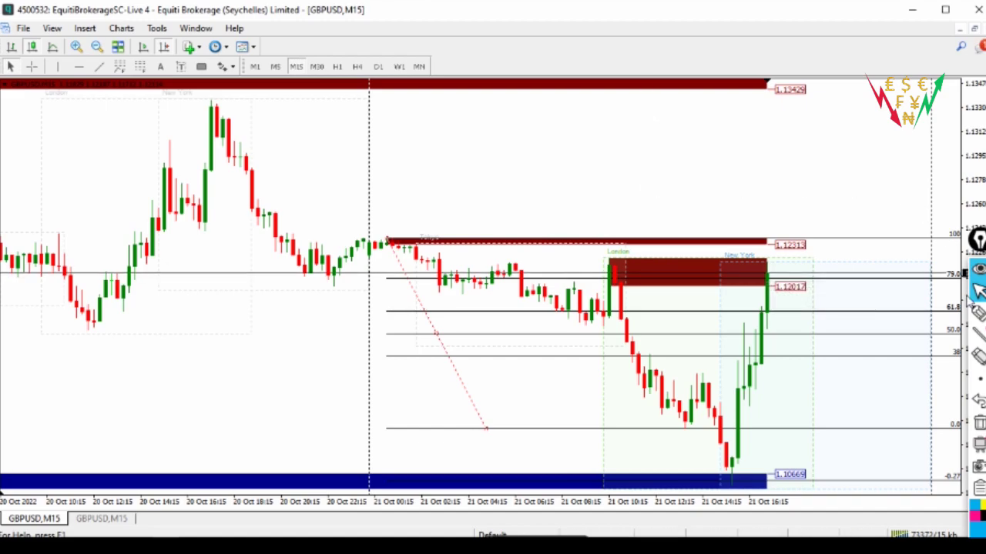
pyautogui.moveTo(506, 205); pyautogui.dragTo(667, 193)
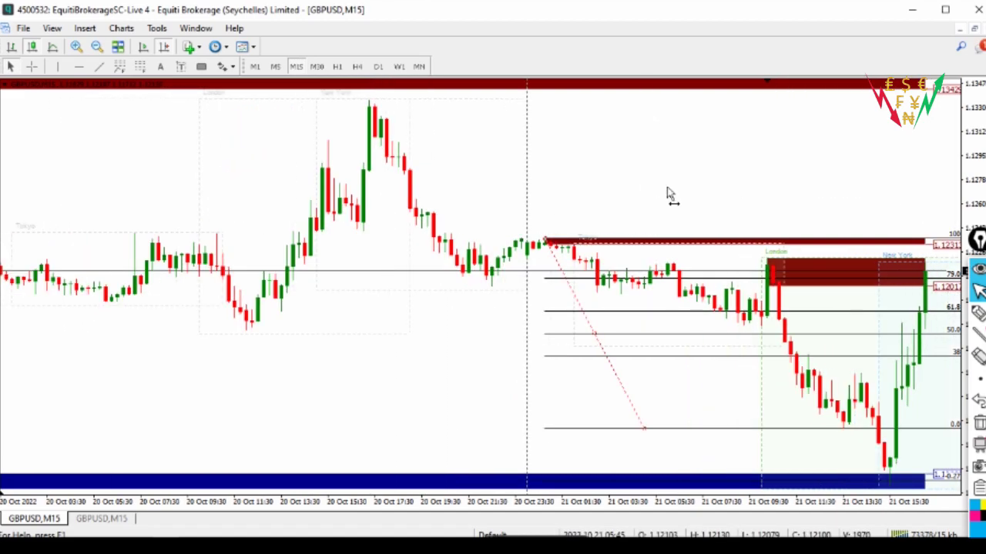